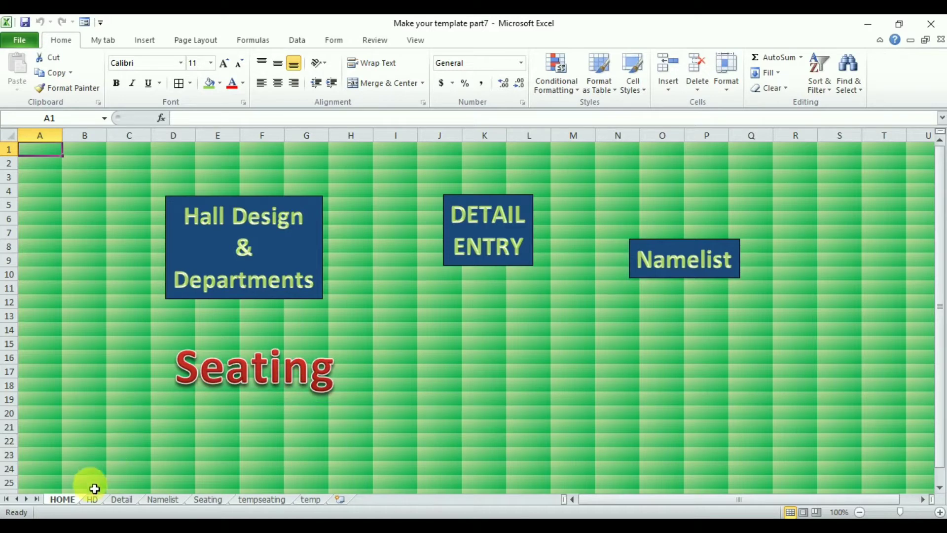
# On the HD sheet, highlight the H13 hall row, from serial number to number of rows, with a yellow fill.
pyautogui.click(95, 502)
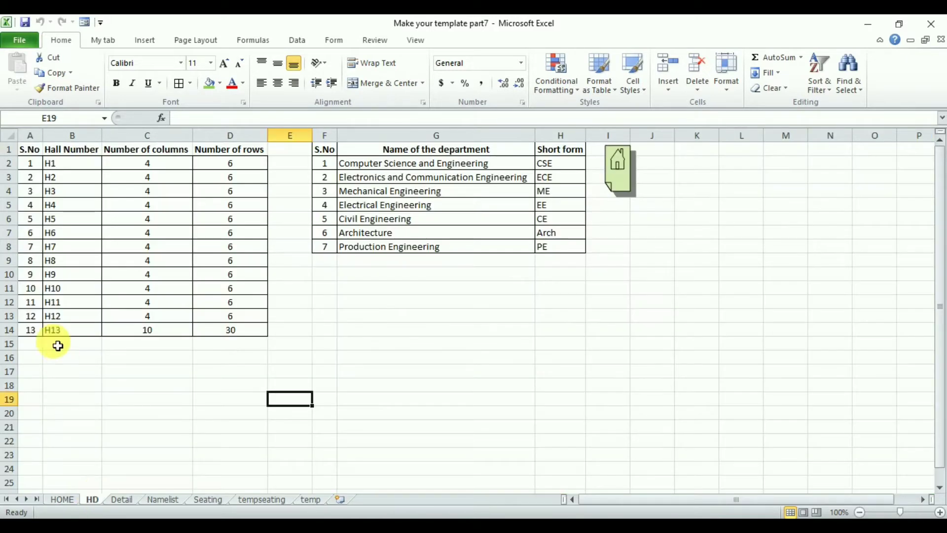
pyautogui.moveTo(31, 331); pyautogui.dragTo(243, 332)
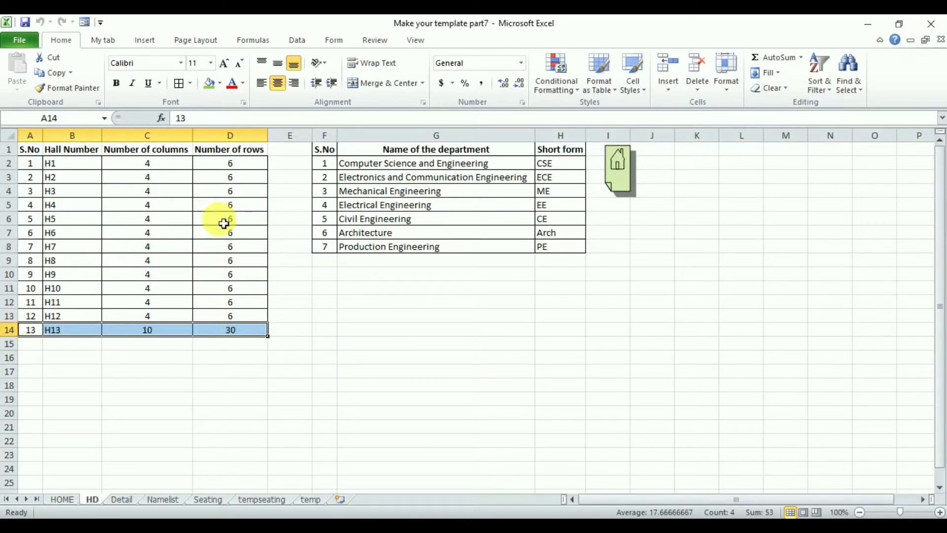
pyautogui.click(222, 83)
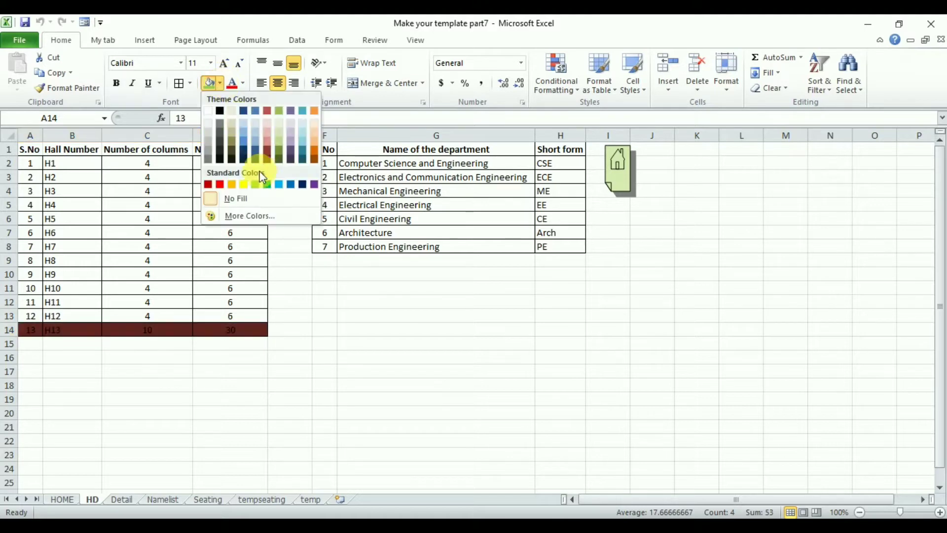
pyautogui.click(243, 185)
pyautogui.click(368, 414)
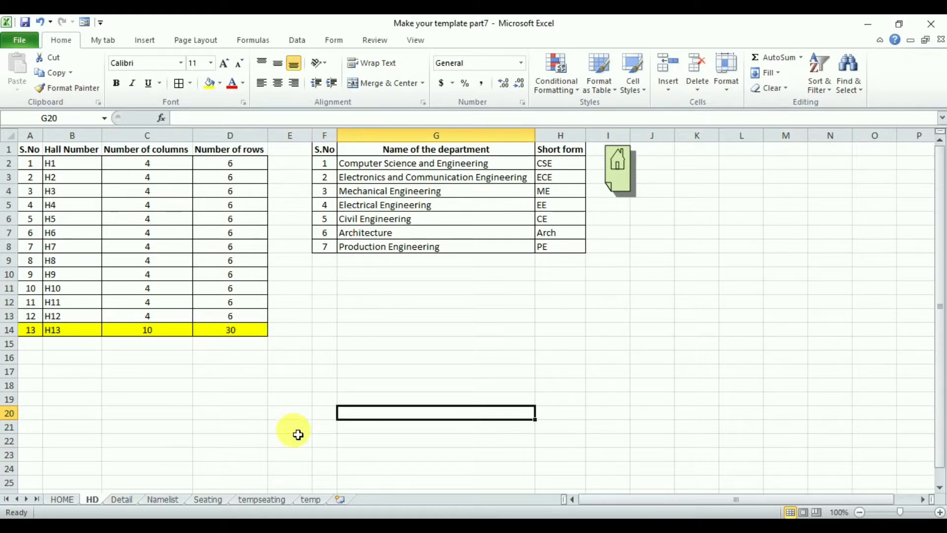
# Create a copy of the Seating sheet and place it before the tempseating sheet.
pyautogui.click(207, 500)
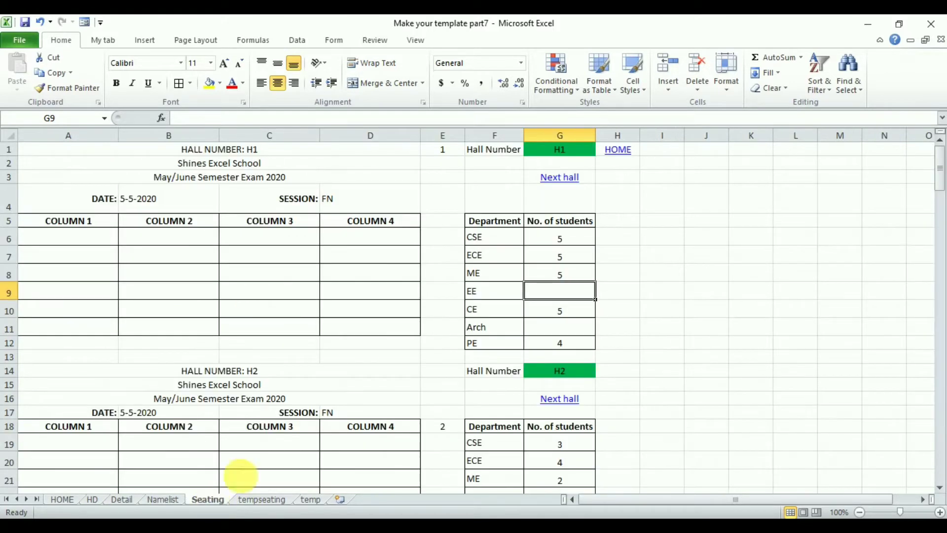
pyautogui.rightClick(212, 500)
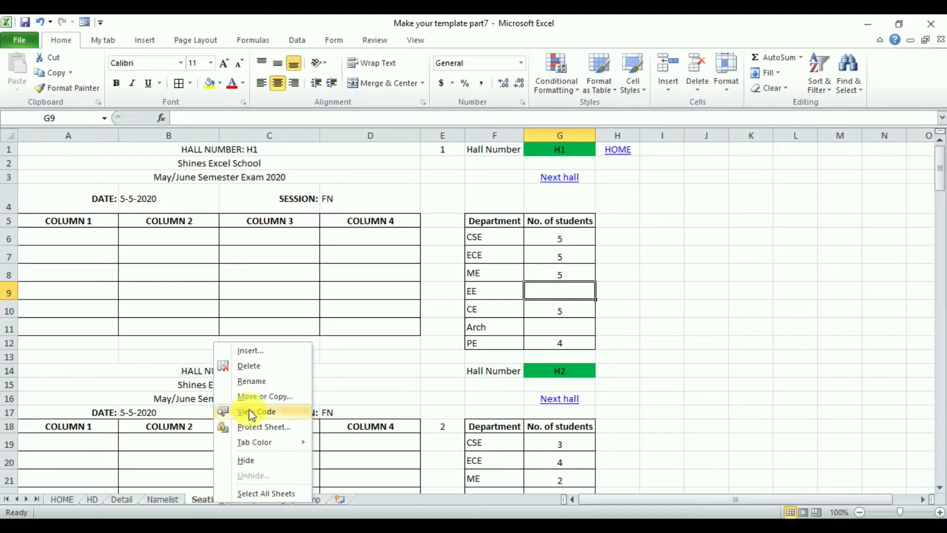
pyautogui.click(265, 397)
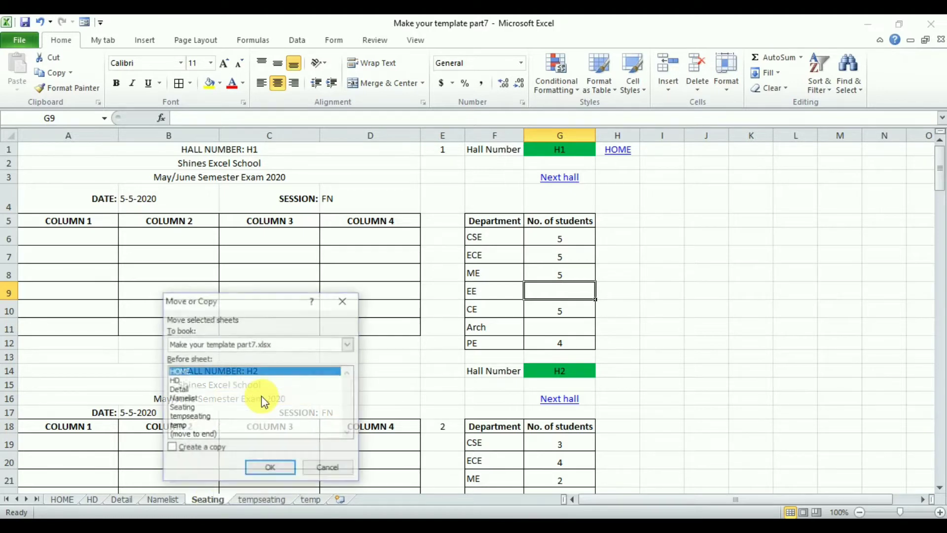
pyautogui.click(190, 417)
pyautogui.click(187, 450)
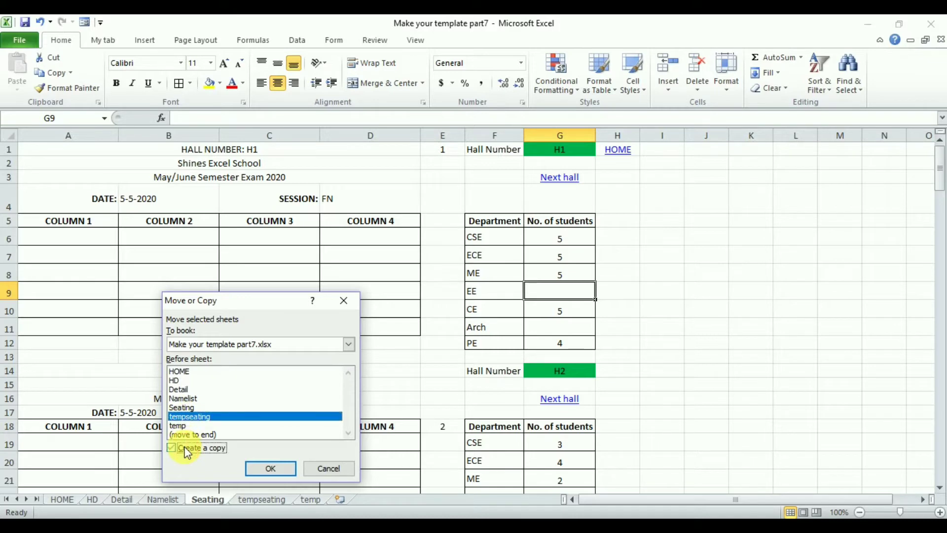
pyautogui.click(271, 469)
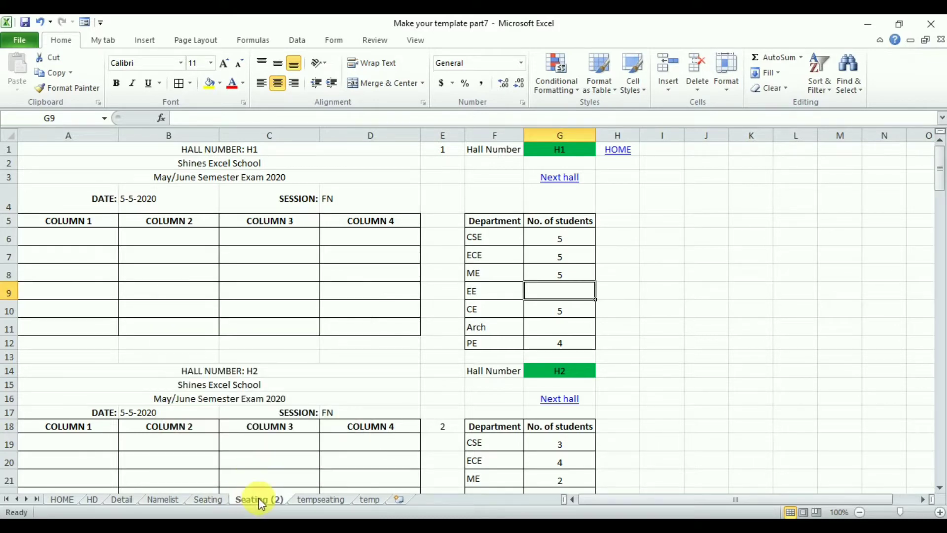
# Rename the copied sheet as Seating MPH.
pyautogui.doubleClick(264, 500)
pyautogui.write('Se')
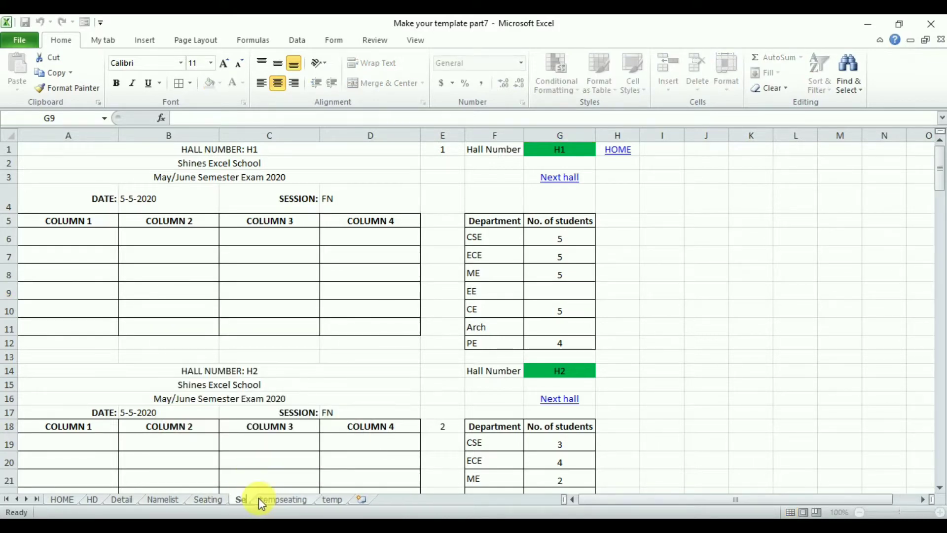
pyautogui.write('ating')
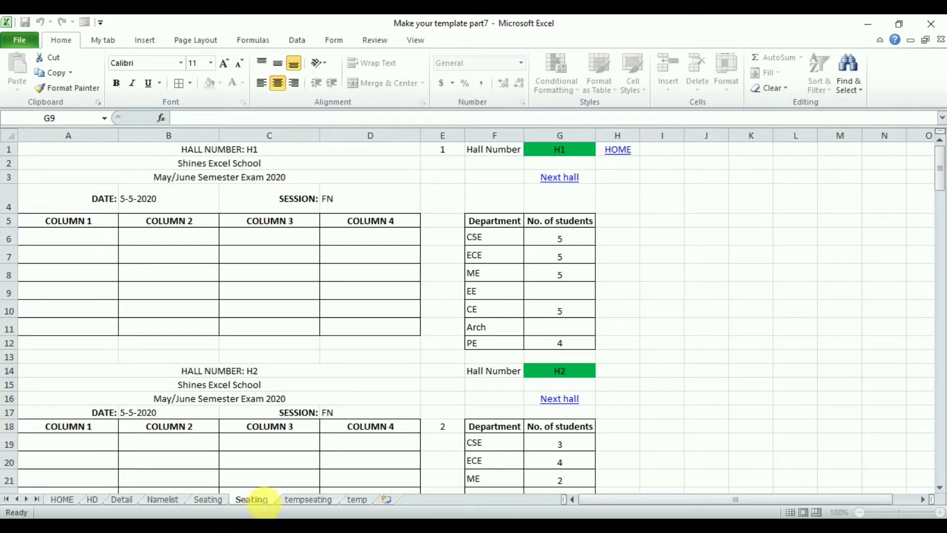
pyautogui.write(' MPH')
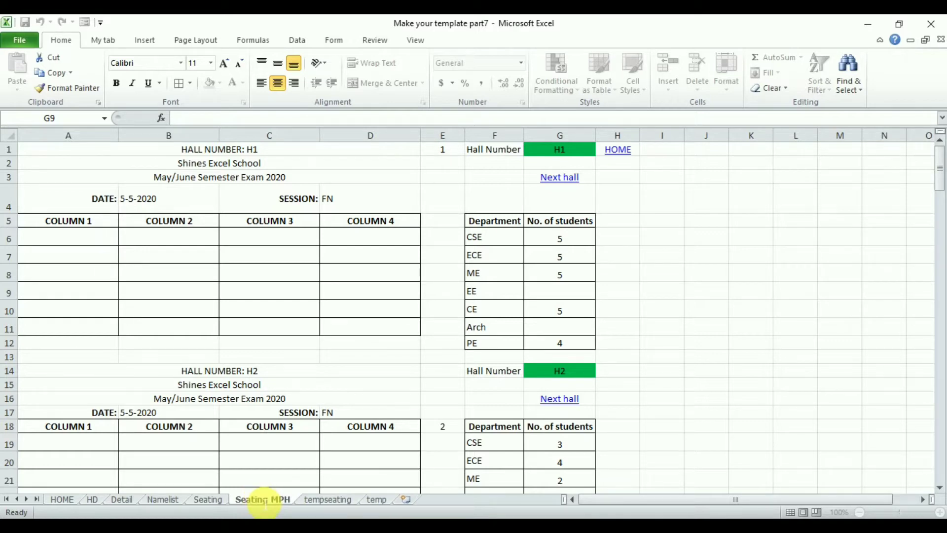
pyautogui.press('Return')
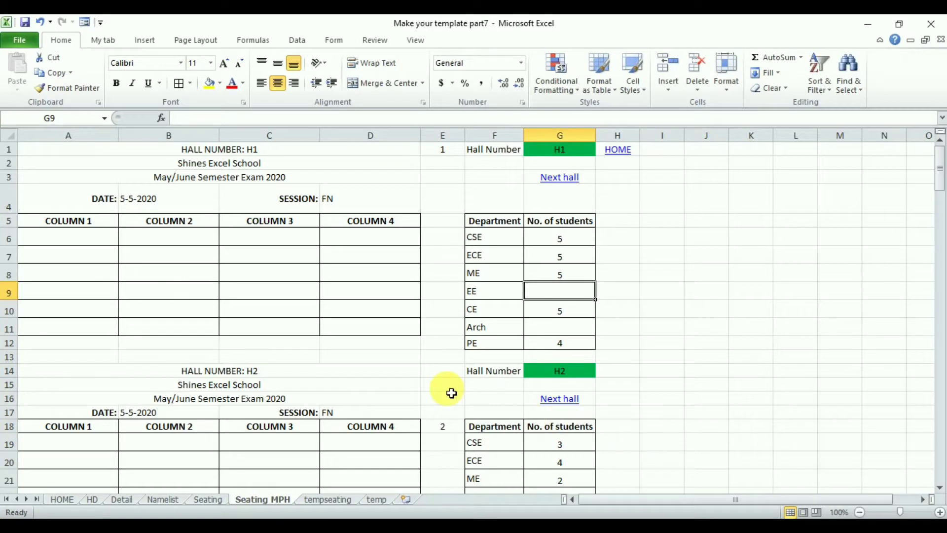
# Delete rows 13 to 155 of the Seating MPH sheet, keeping only the first hall's block.
pyautogui.moveTo(9, 371); pyautogui.dragTo(22, 459)
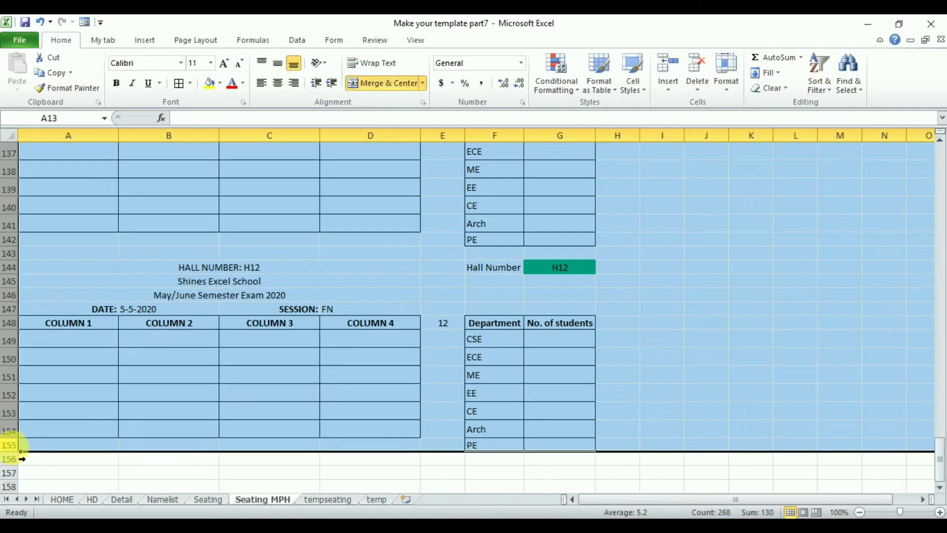
pyautogui.rightClick(13, 450)
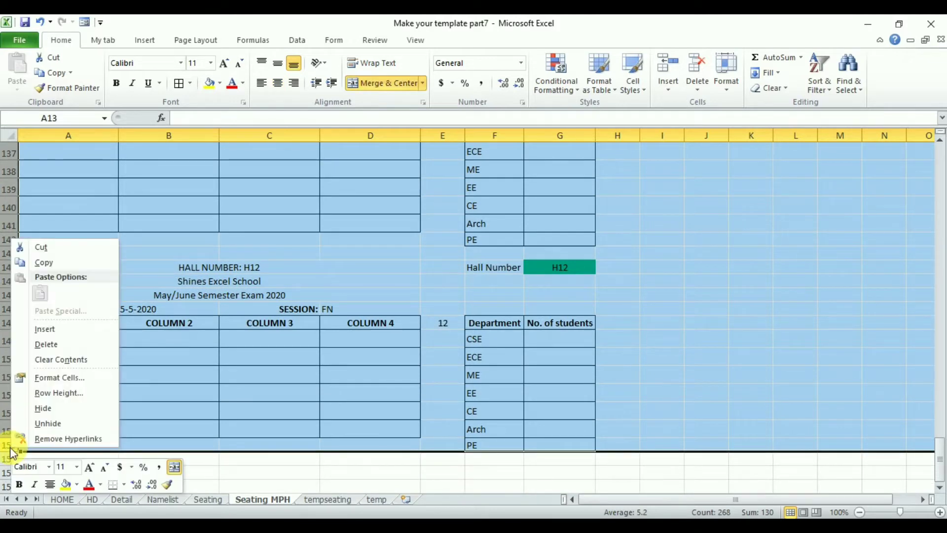
pyautogui.click(69, 345)
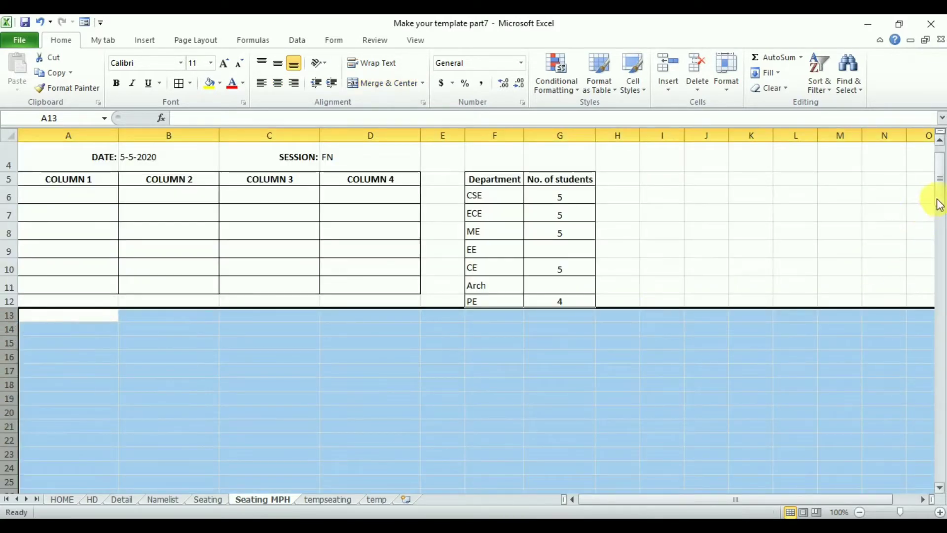
pyautogui.moveTo(940, 203); pyautogui.dragTo(936, 173)
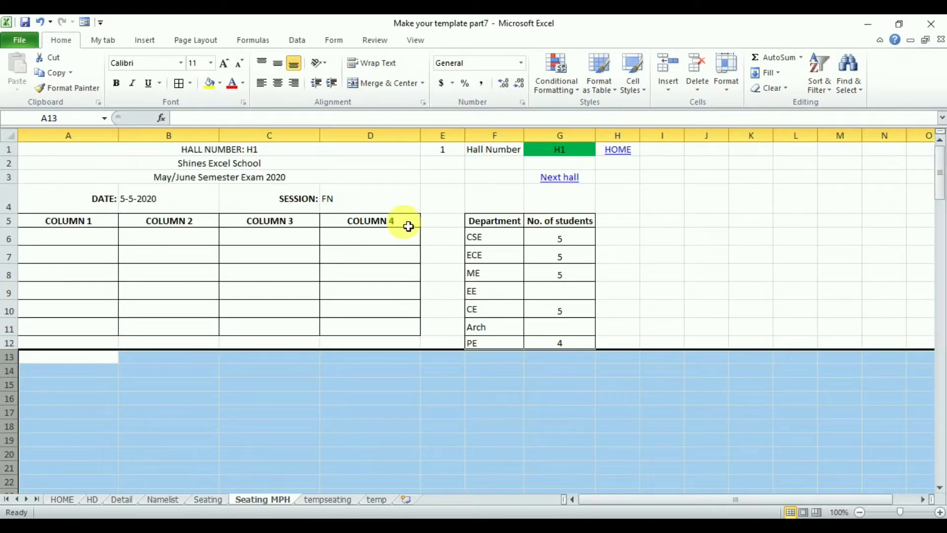
pyautogui.click(528, 275)
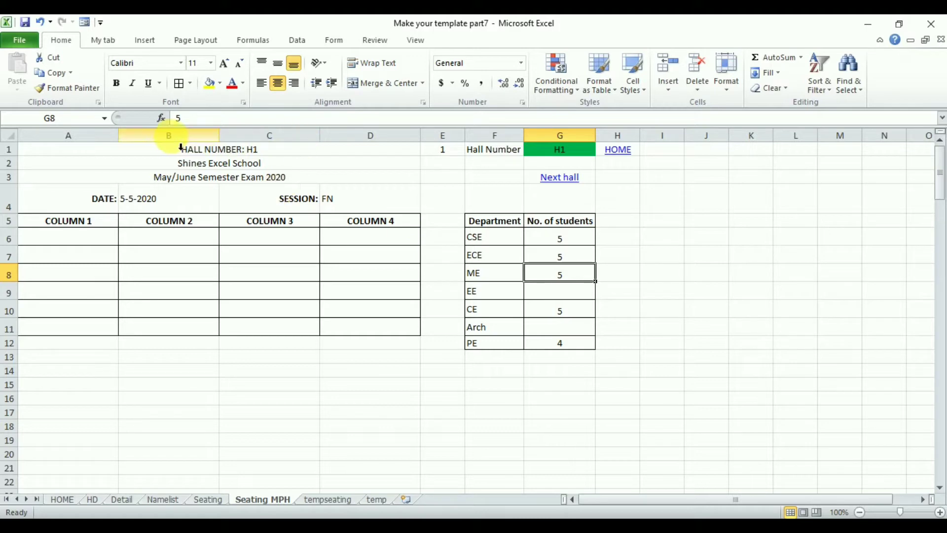
# Insert five sheet columns before COLUMN 4 and fill the heading series from COLUMN 3 through COLUMN 9.
pyautogui.click(381, 140)
pyautogui.rightClick(382, 145)
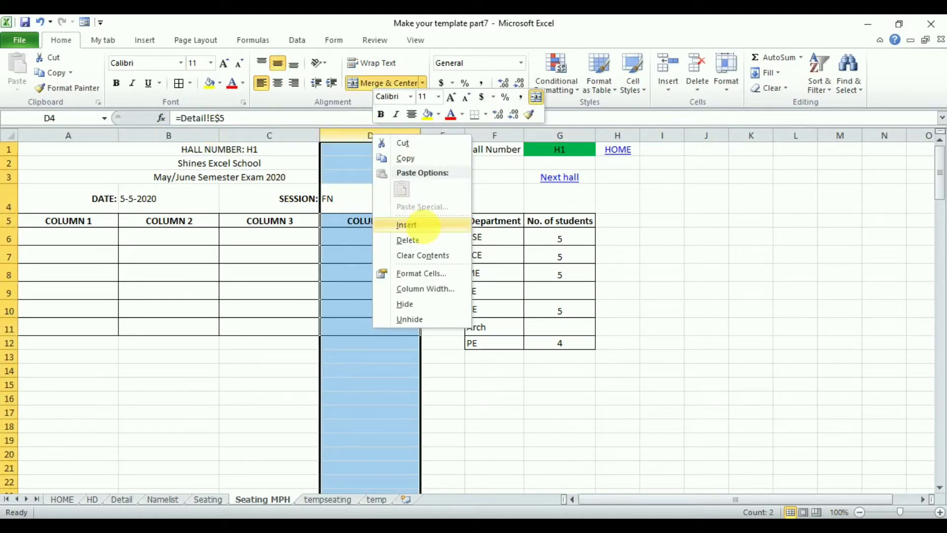
pyautogui.click(415, 223)
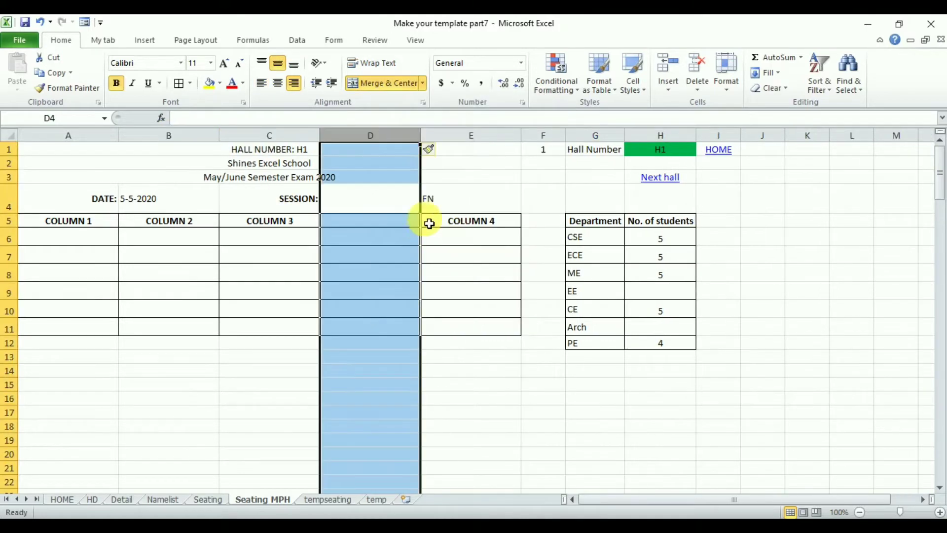
pyautogui.rightClick(394, 145)
pyautogui.click(417, 223)
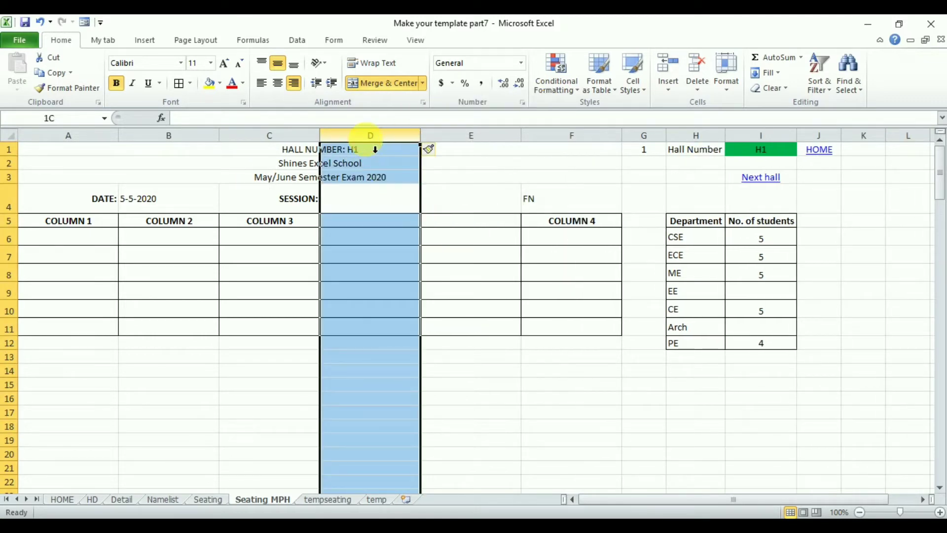
pyautogui.moveTo(375, 143); pyautogui.dragTo(539, 143)
pyautogui.rightClick(539, 143)
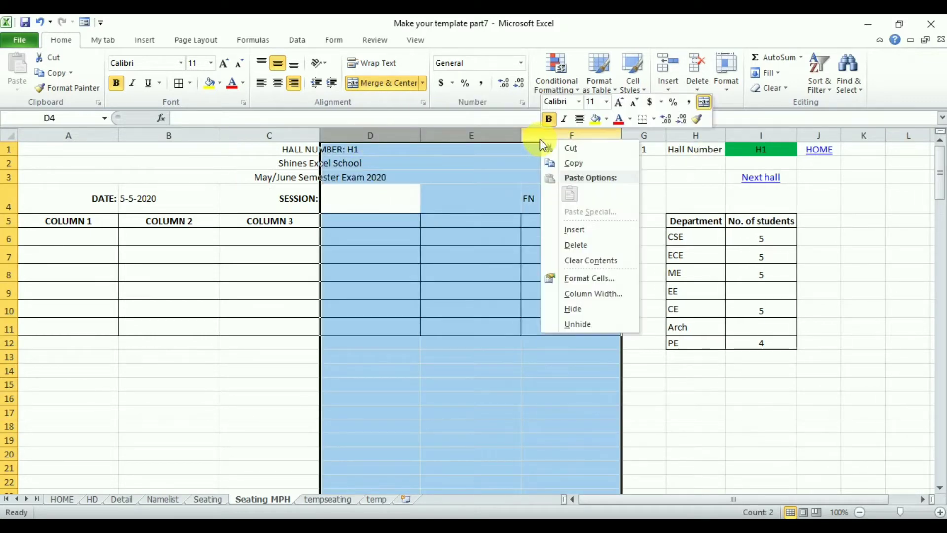
pyautogui.click(573, 230)
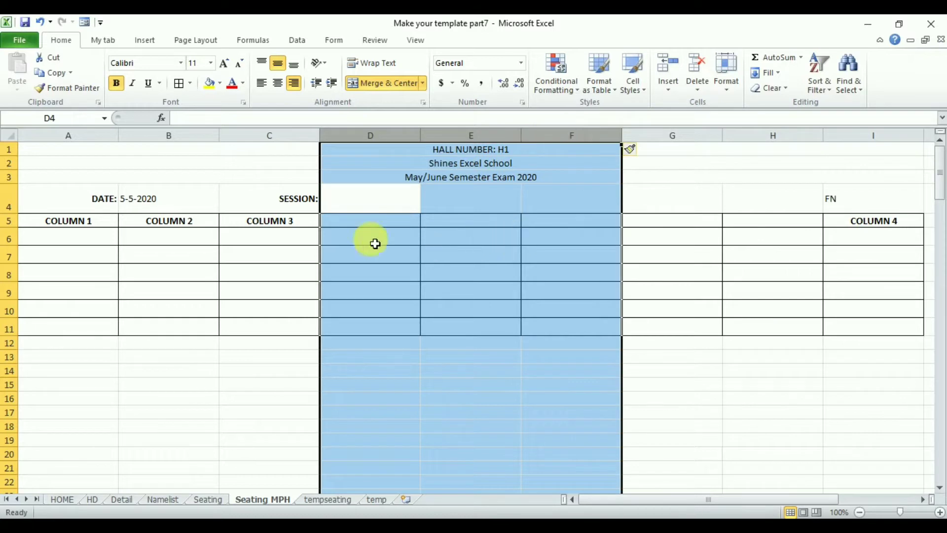
pyautogui.click(306, 223)
pyautogui.moveTo(321, 227); pyautogui.dragTo(873, 221)
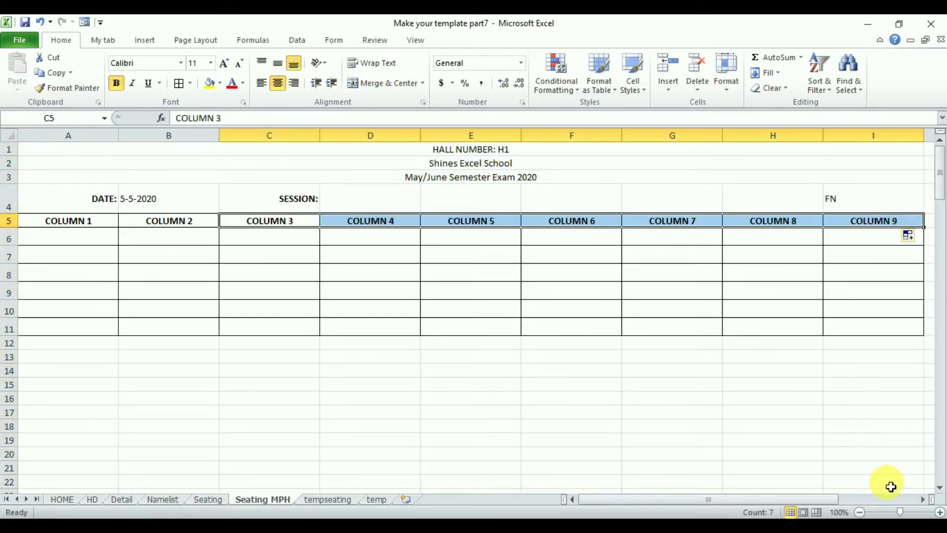
# Insert one more sheet column before COLUMN 9 and extend the heading series from COLUMN 8 to COLUMN 10.
pyautogui.hscroll(3, 923, 499)
pyautogui.click(582, 141)
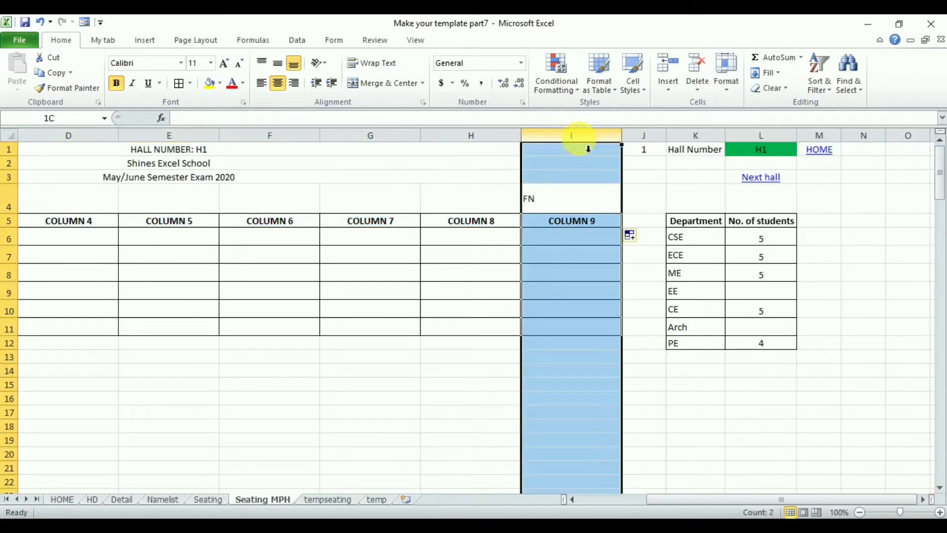
pyautogui.rightClick(582, 136)
pyautogui.click(619, 229)
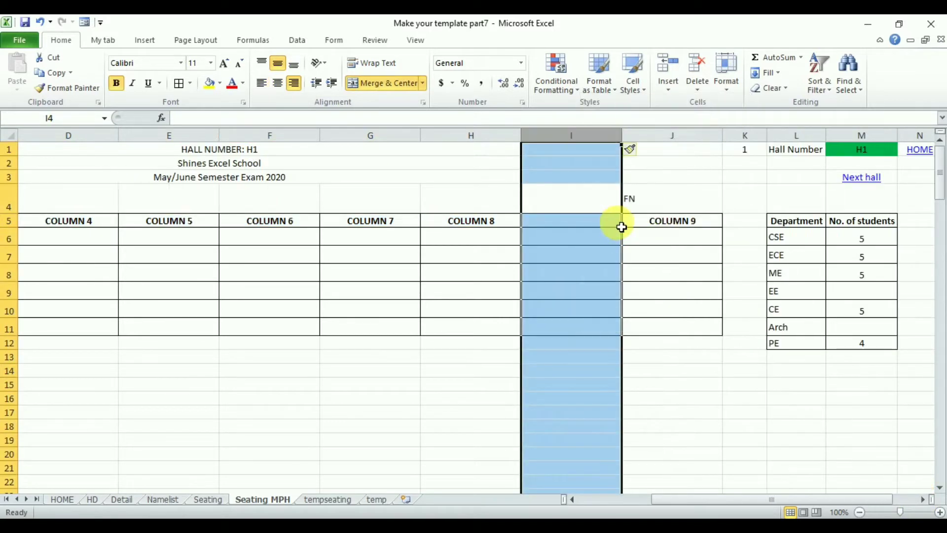
pyautogui.click(482, 225)
pyautogui.moveTo(522, 228); pyautogui.dragTo(691, 225)
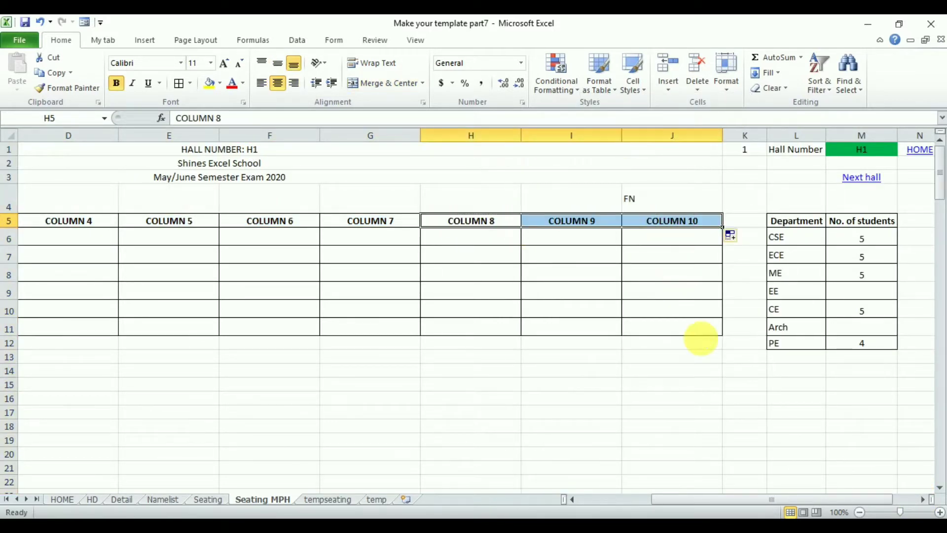
pyautogui.click(700, 339)
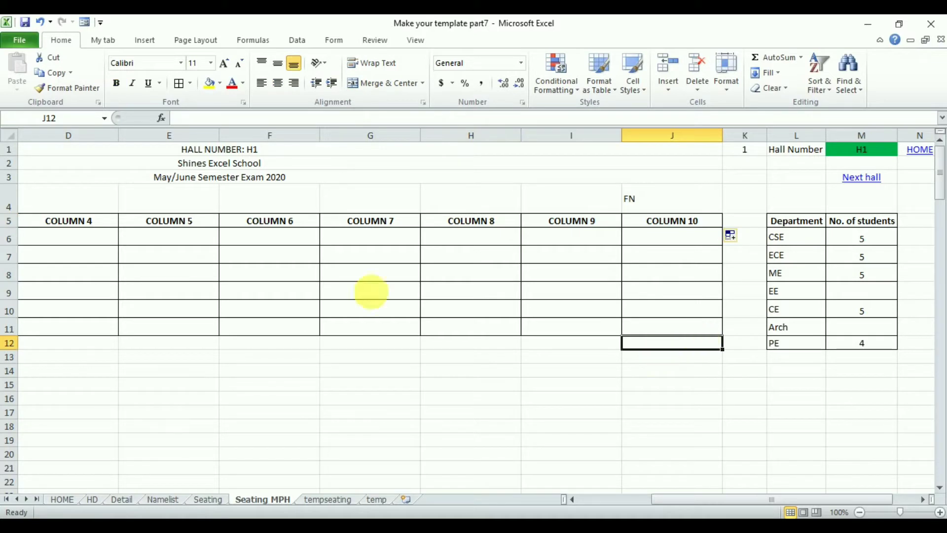
# Preview the Seating MPH printout and change the sheet's page orientation to landscape.
pyautogui.click(20, 43)
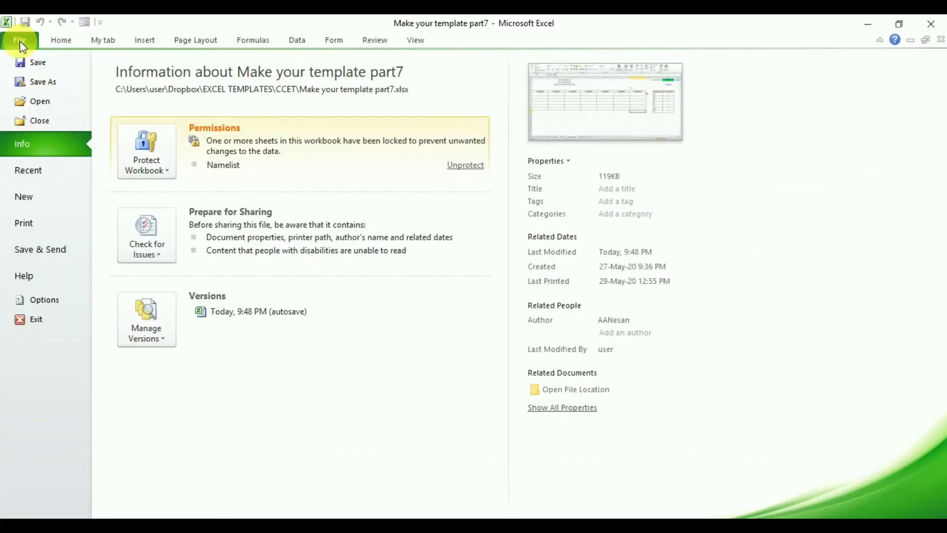
pyautogui.click(39, 224)
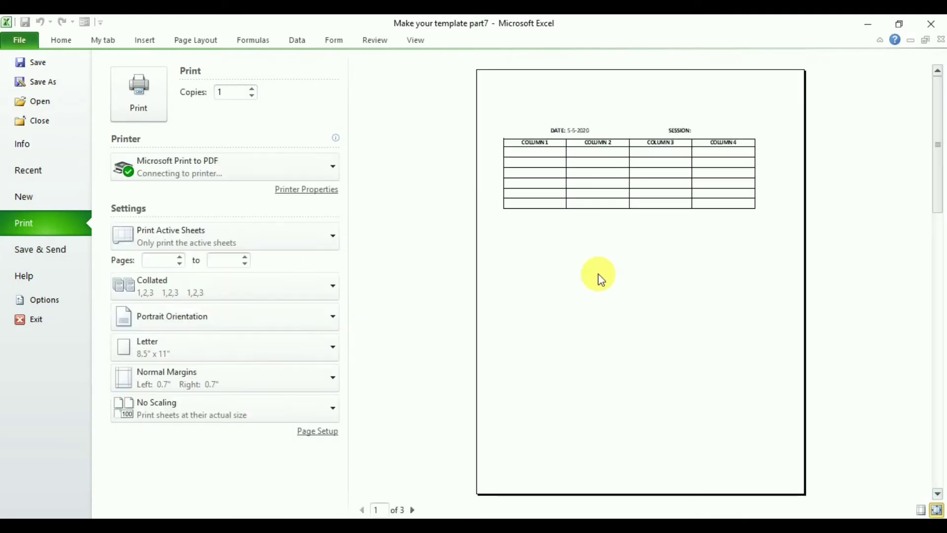
pyautogui.click(61, 39)
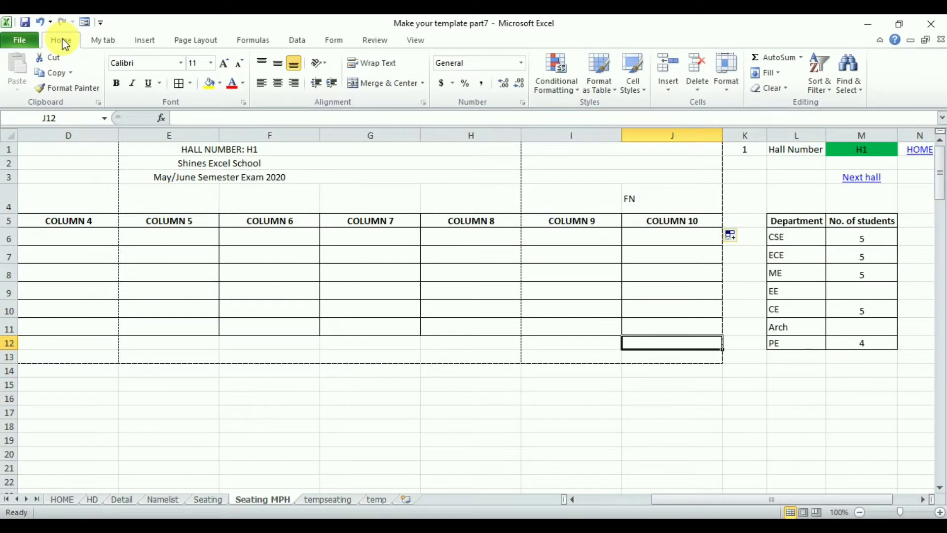
pyautogui.click(204, 43)
pyautogui.click(142, 90)
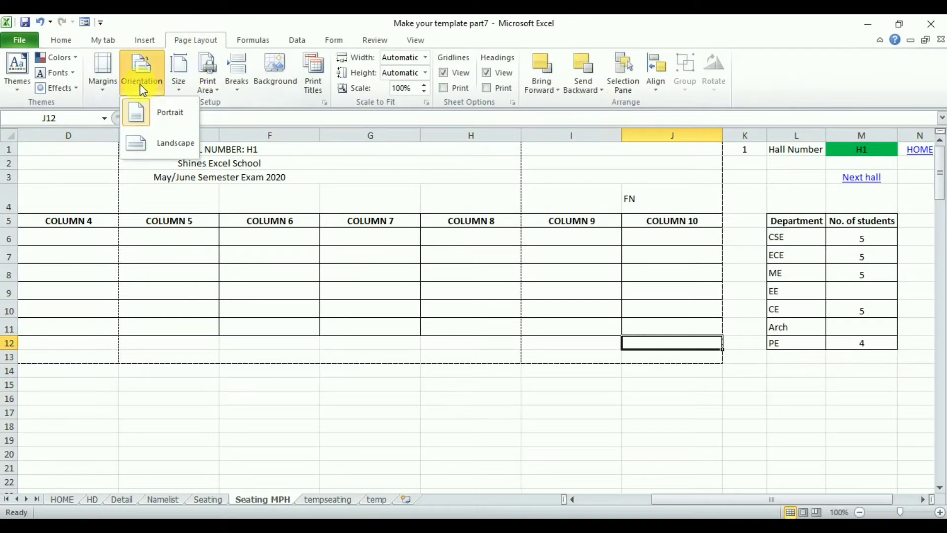
pyautogui.click(165, 151)
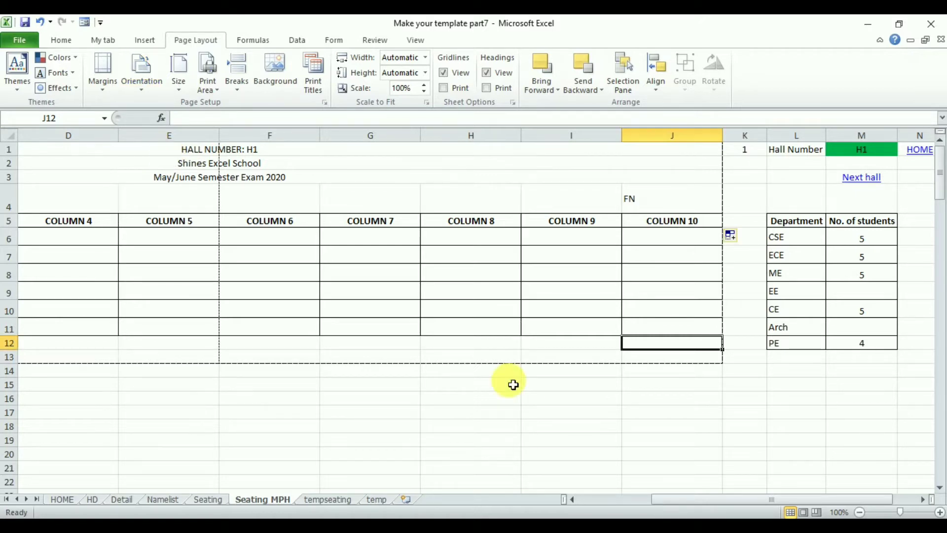
# Preview the printout with margin guides shown and set the left margin to 0.43" and the right margin to 0.18".
pyautogui.moveTo(756, 498); pyautogui.dragTo(656, 498)
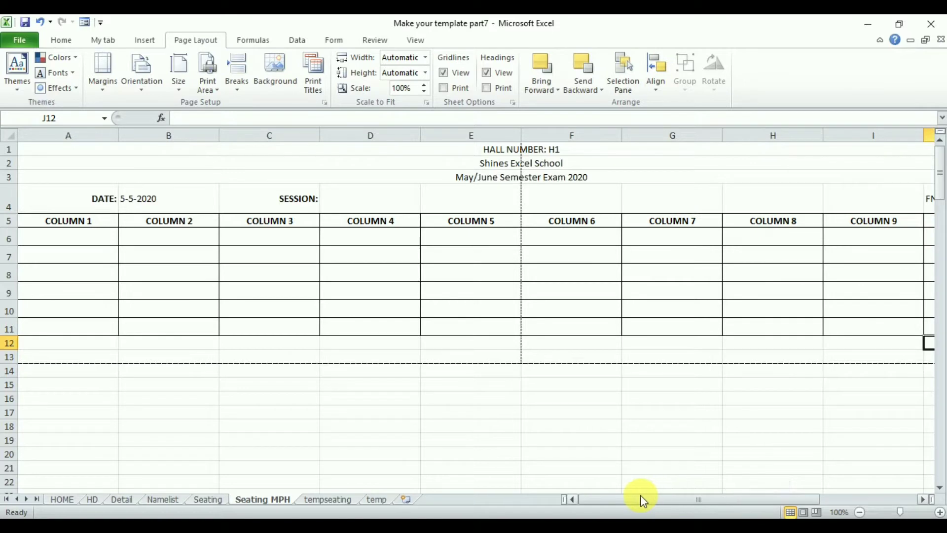
pyautogui.click(20, 35)
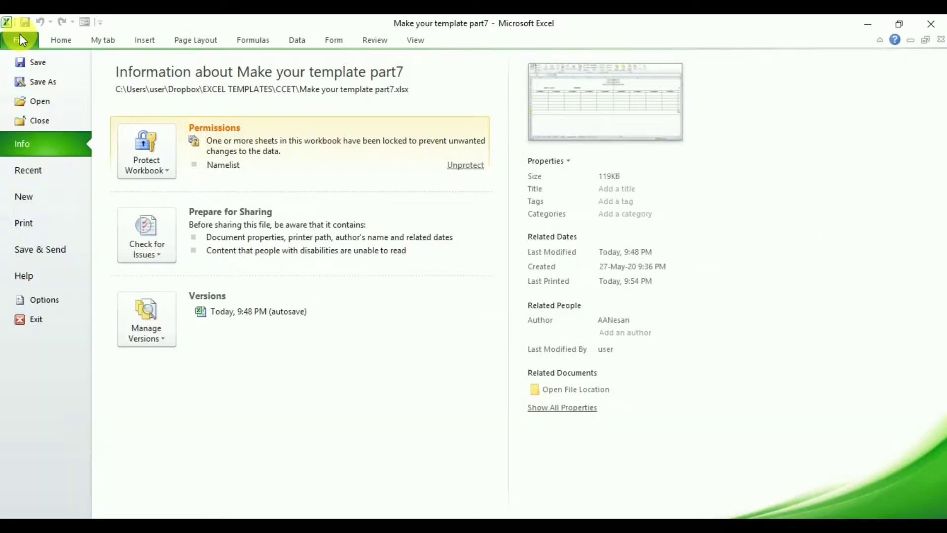
pyautogui.click(40, 223)
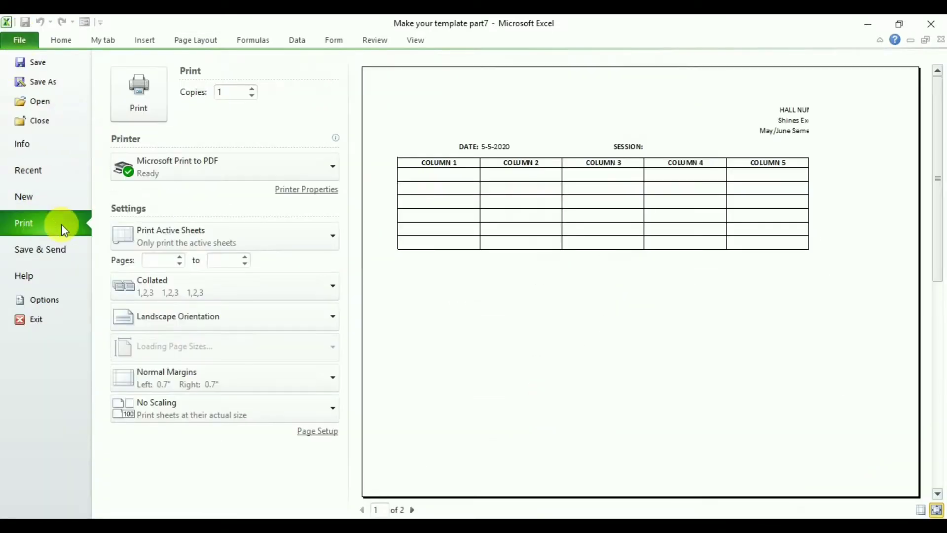
pyautogui.click(920, 510)
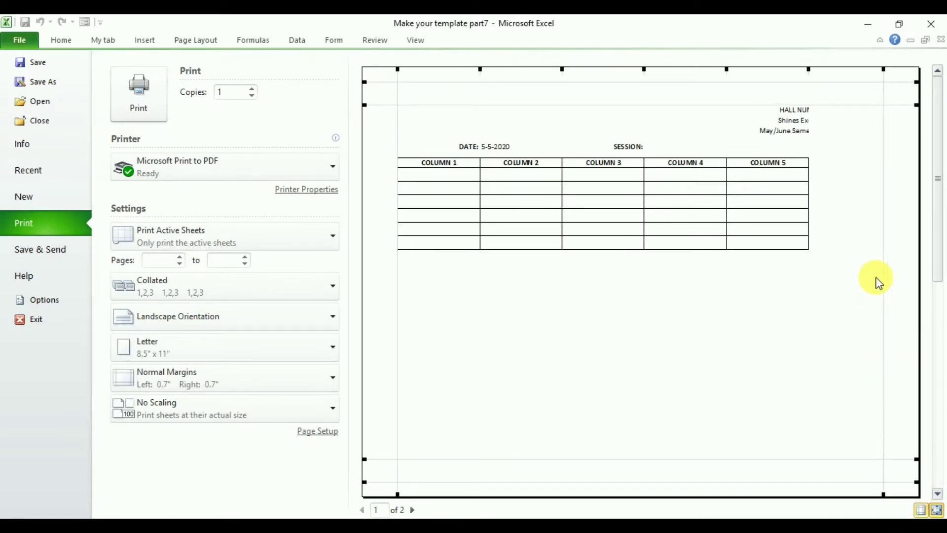
pyautogui.moveTo(888, 278); pyautogui.dragTo(912, 275)
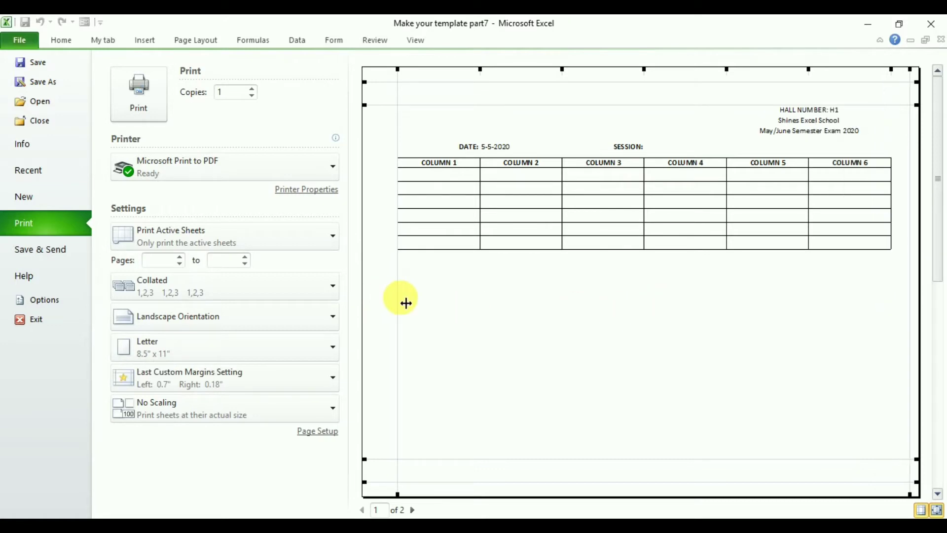
pyautogui.moveTo(406, 303); pyautogui.dragTo(389, 301)
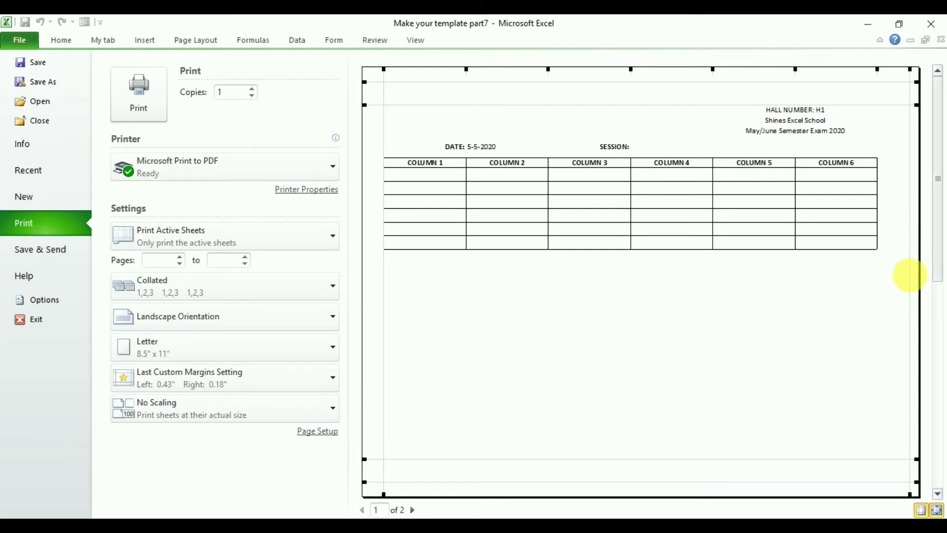
pyautogui.press('Escape')
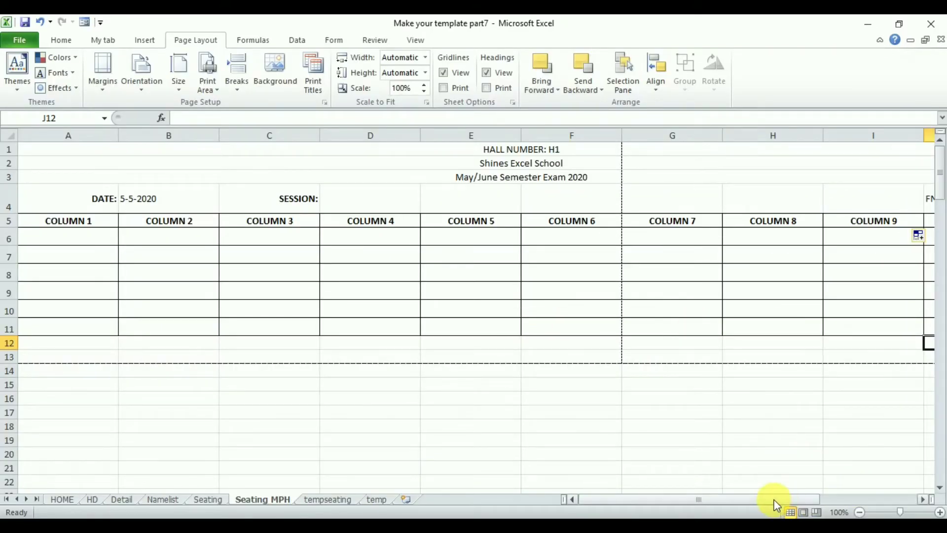
# Select sheet columns A through J and narrow them to a width of 17, reducing the width further after that.
pyautogui.click(859, 513)
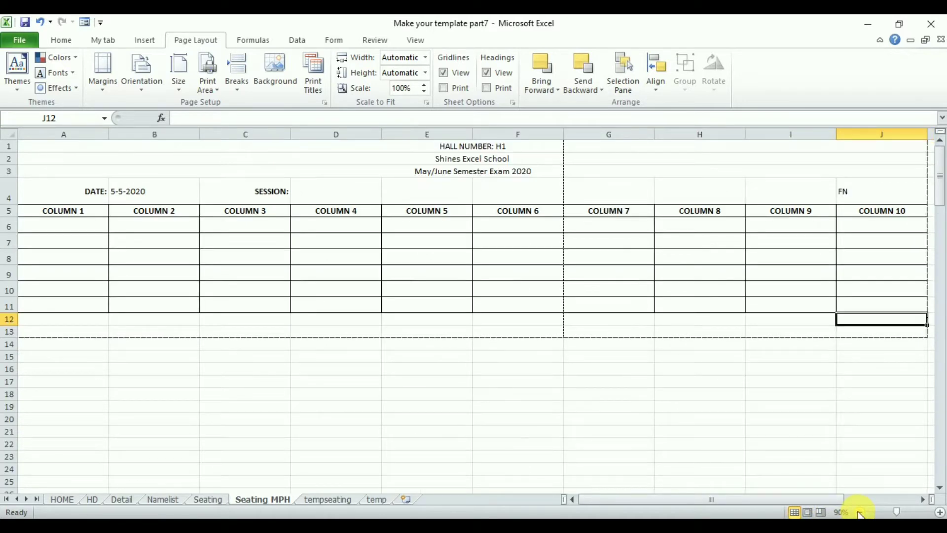
pyautogui.click(939, 513)
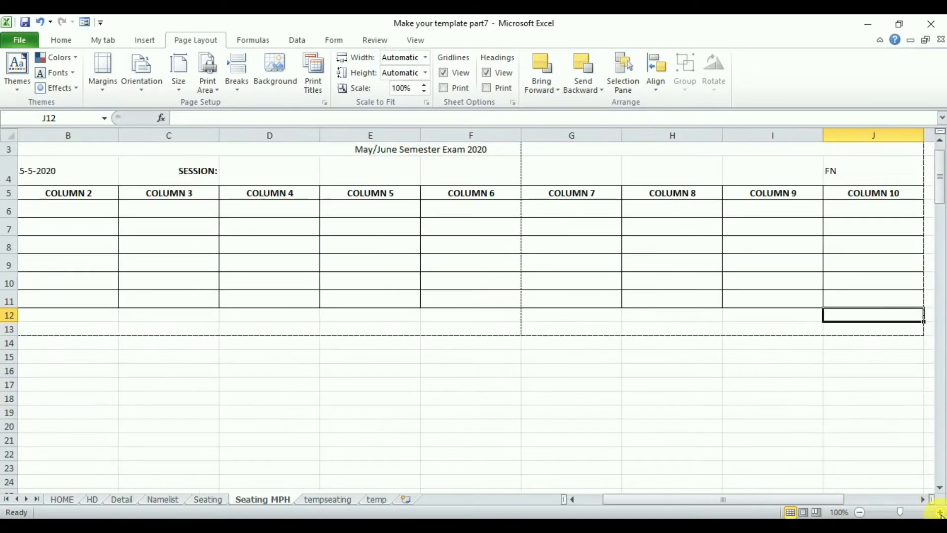
pyautogui.moveTo(941, 186); pyautogui.dragTo(938, 158)
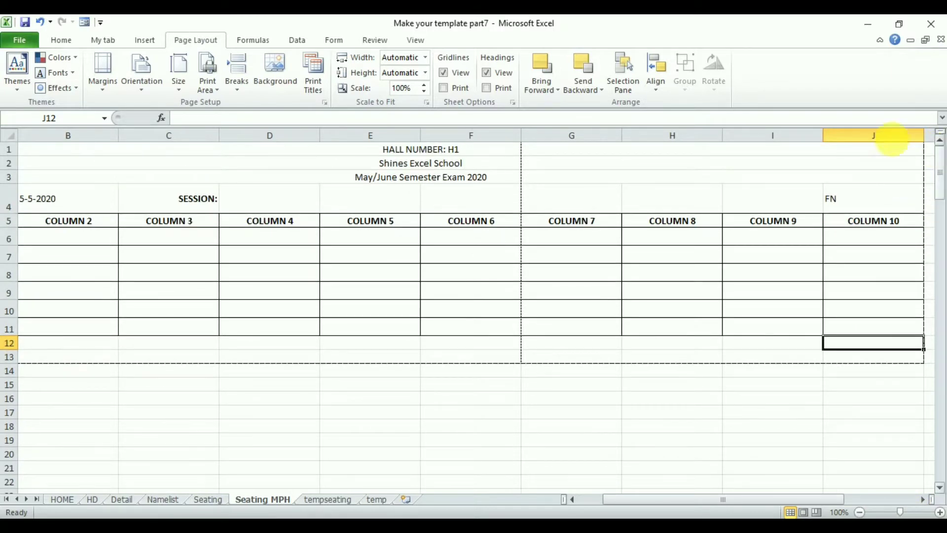
pyautogui.moveTo(886, 140); pyautogui.dragTo(101, 202)
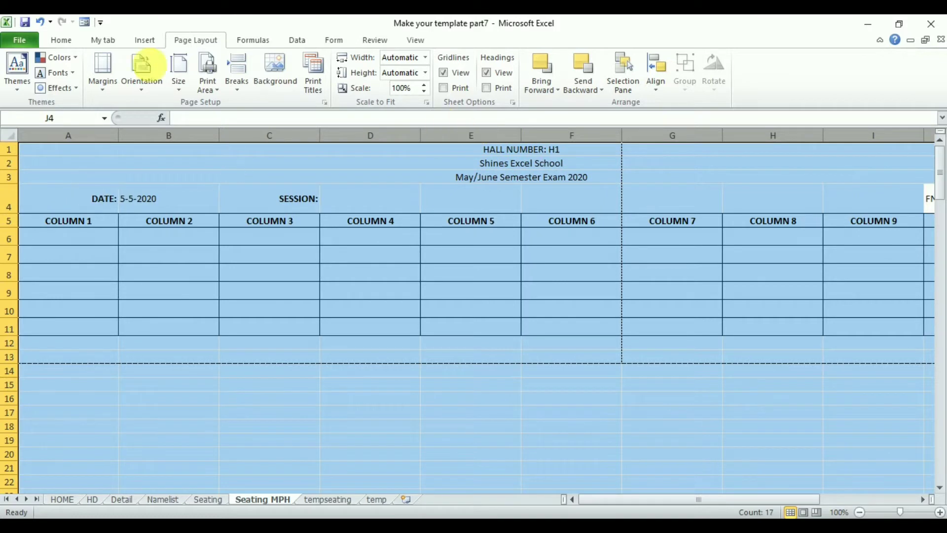
pyautogui.click(61, 40)
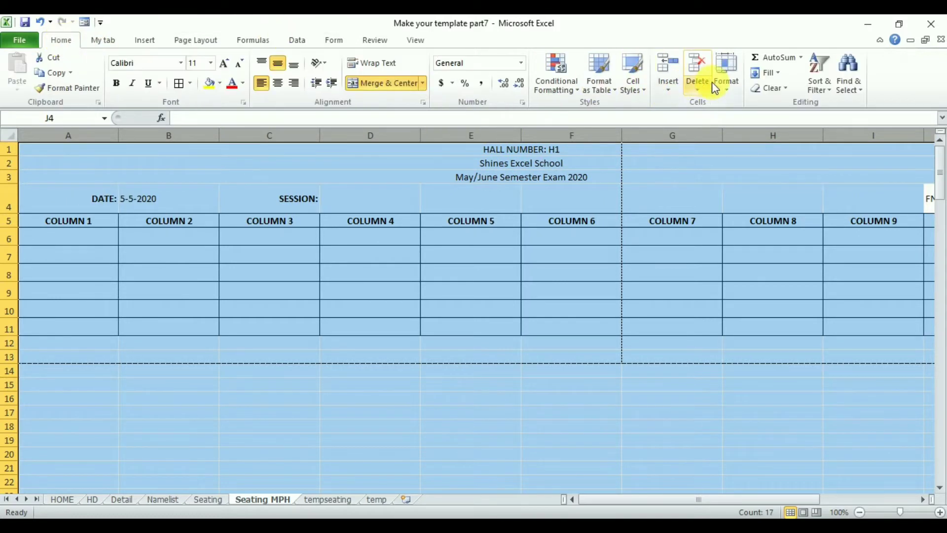
pyautogui.click(736, 90)
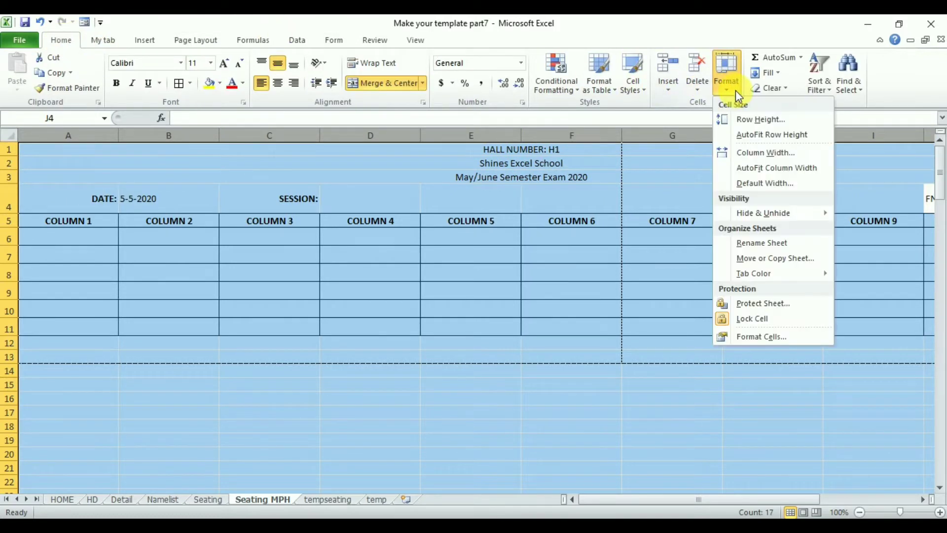
pyautogui.click(757, 153)
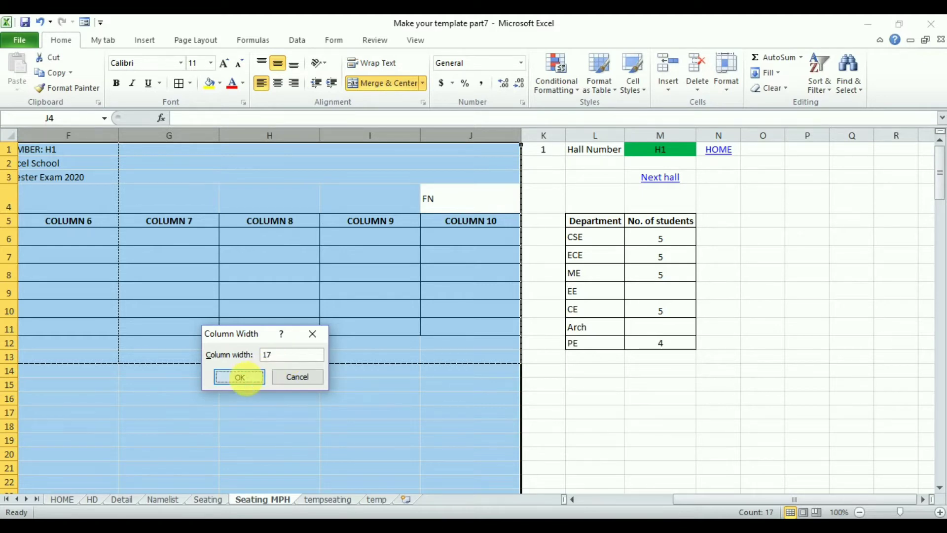
pyautogui.click(240, 377)
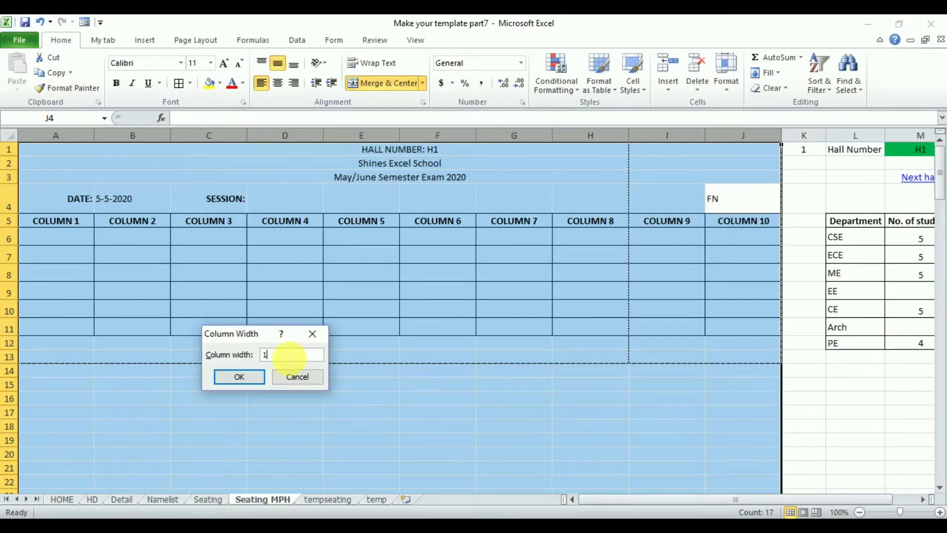
pyautogui.click(260, 375)
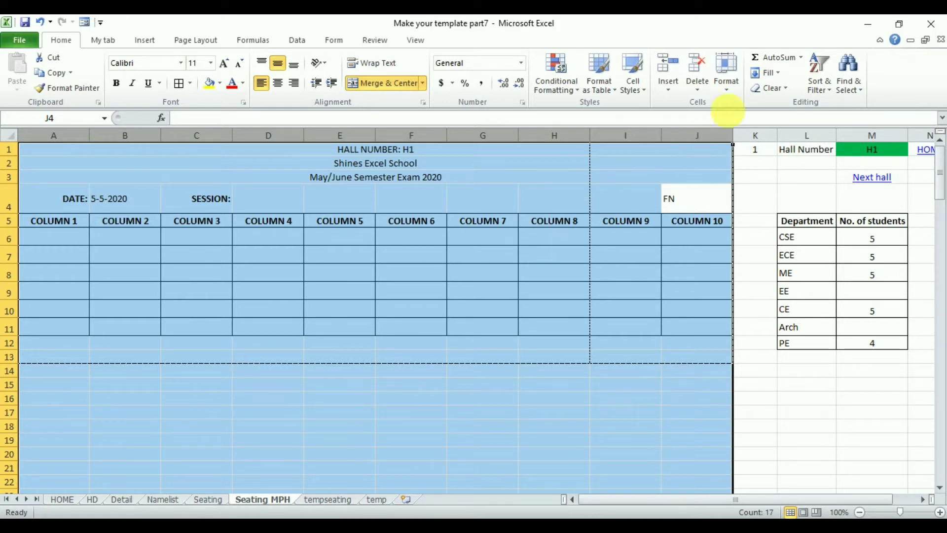
# Set the width of columns A through J to 13.
pyautogui.click(732, 83)
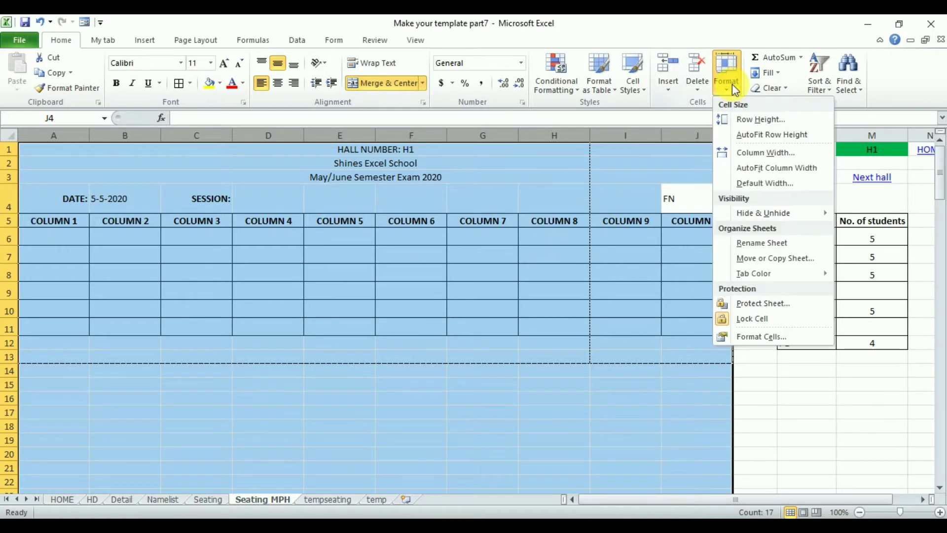
pyautogui.click(768, 153)
pyautogui.write('1')
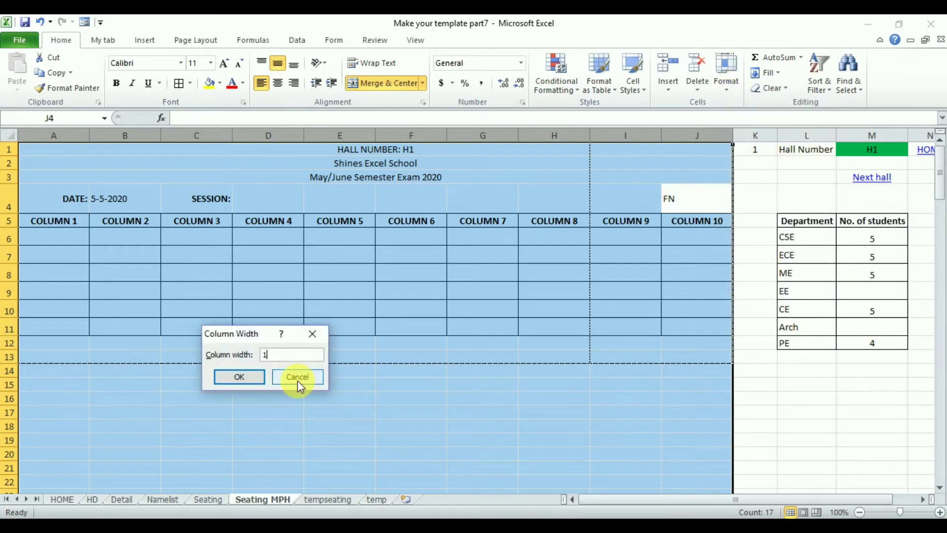
pyautogui.write('3')
pyautogui.click(240, 377)
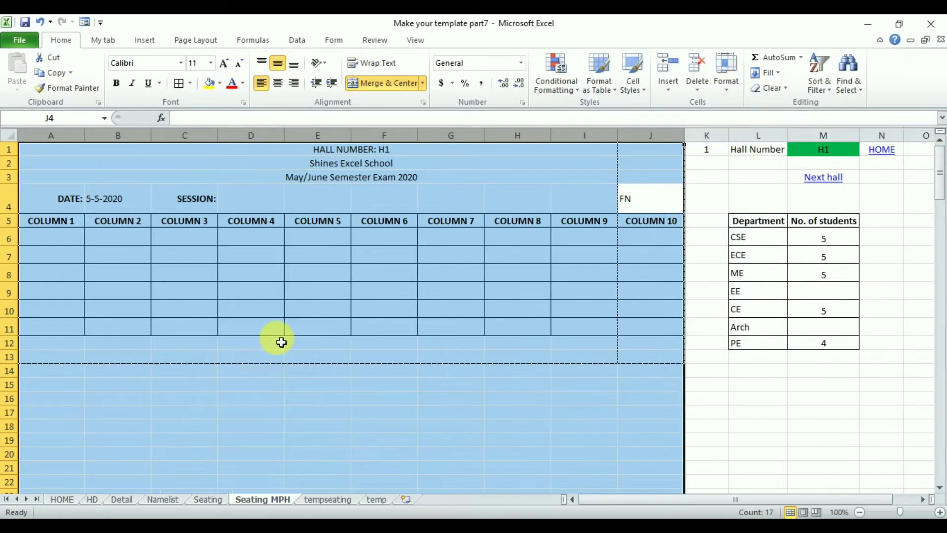
# Set the width of columns A through J to 12 and deselect the columns.
pyautogui.click(730, 85)
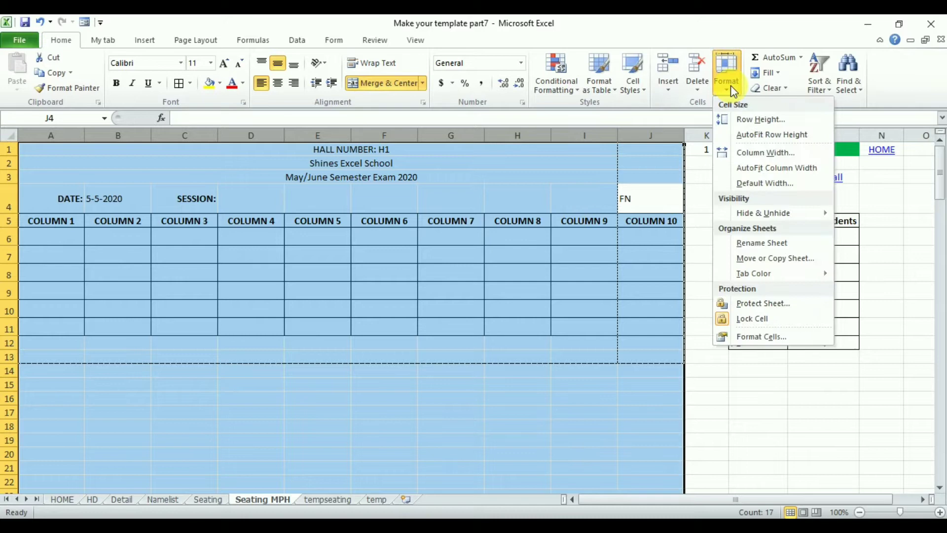
pyautogui.click(754, 154)
pyautogui.write('12')
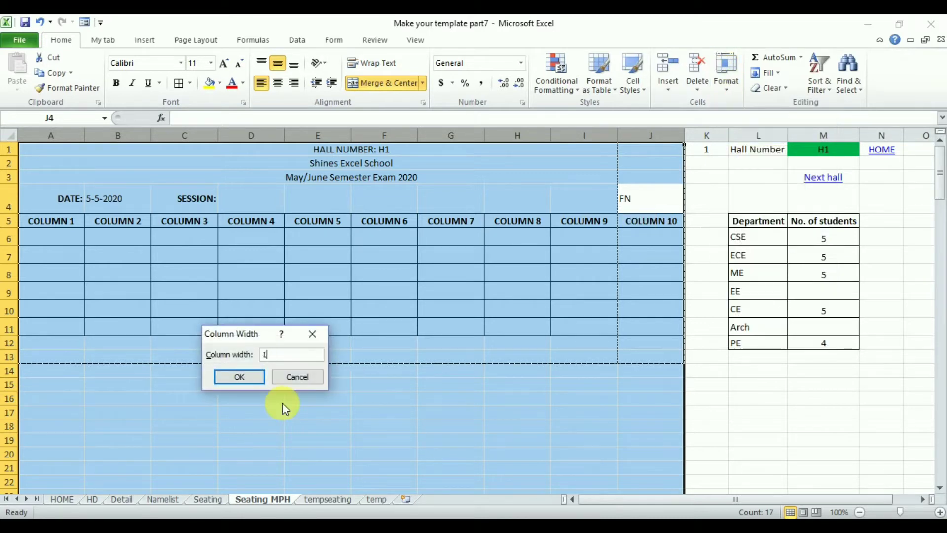
pyautogui.click(242, 377)
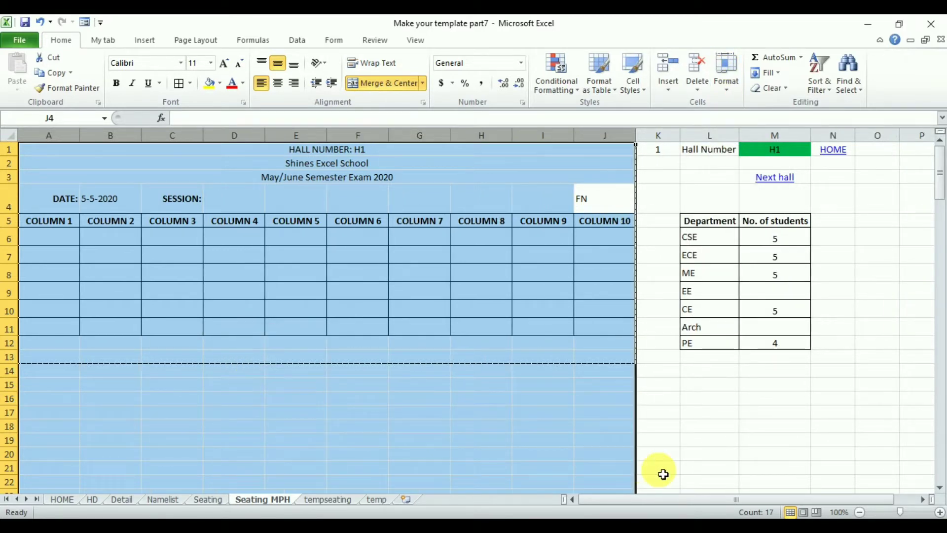
pyautogui.click(728, 430)
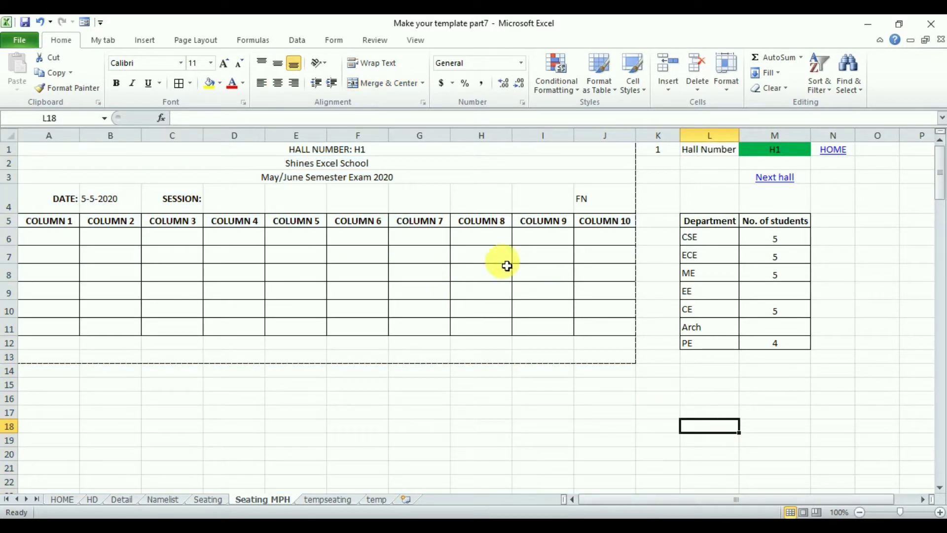
# Clear the print area of the Seating MPH sheet.
pyautogui.click(182, 41)
pyautogui.click(212, 93)
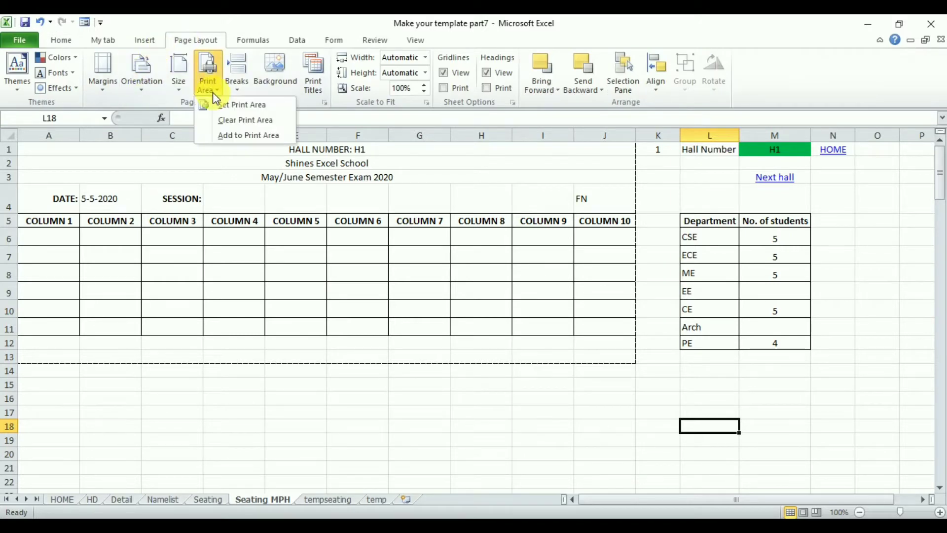
pyautogui.click(237, 119)
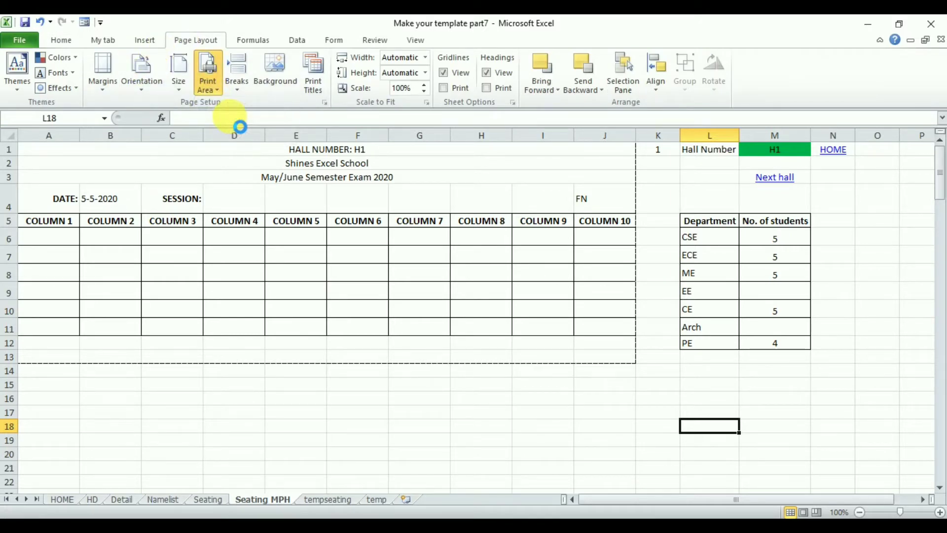
pyautogui.click(549, 430)
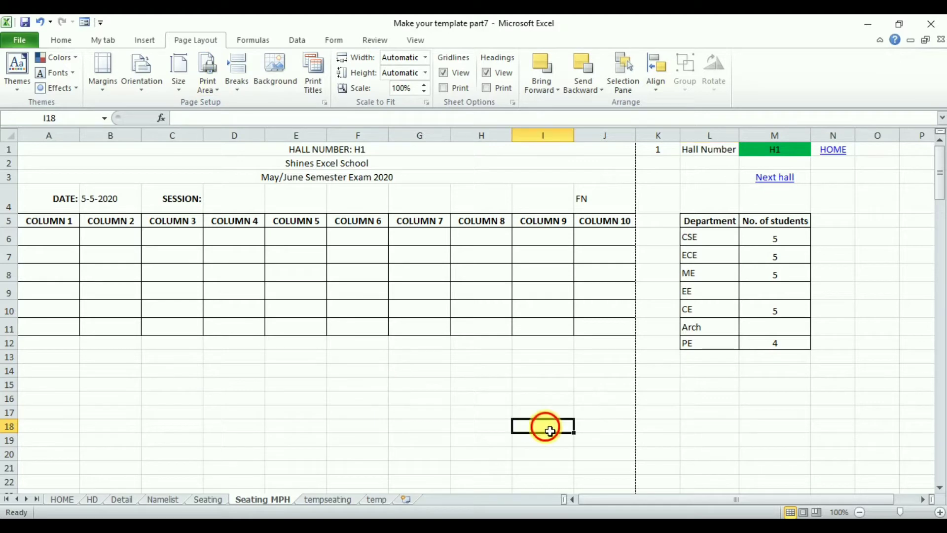
# Step through the seat cells of COLUMN 1 from A6 to A11 to count the rows.
pyautogui.click(52, 240)
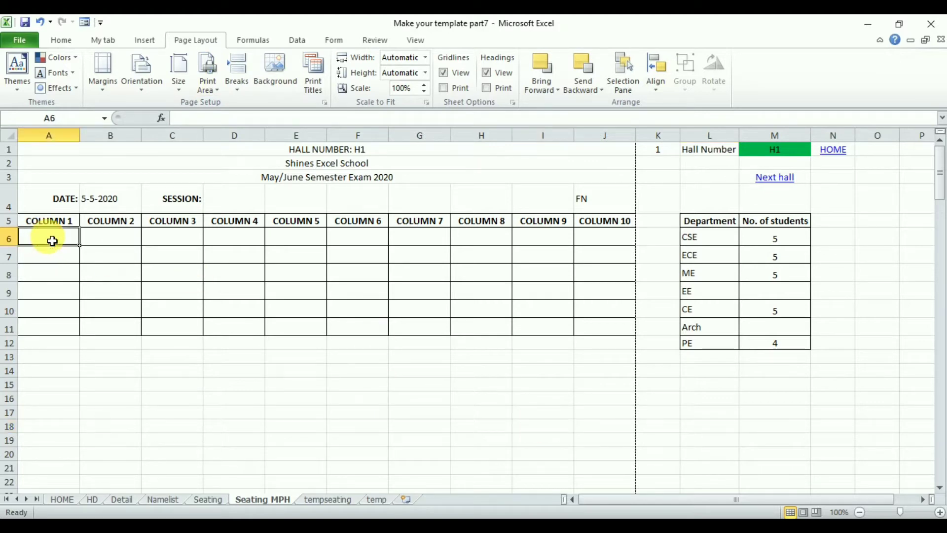
pyautogui.press('Down')
pyautogui.press('Down')
pyautogui.press('Down')
pyautogui.press('Down')
pyautogui.press('Down')
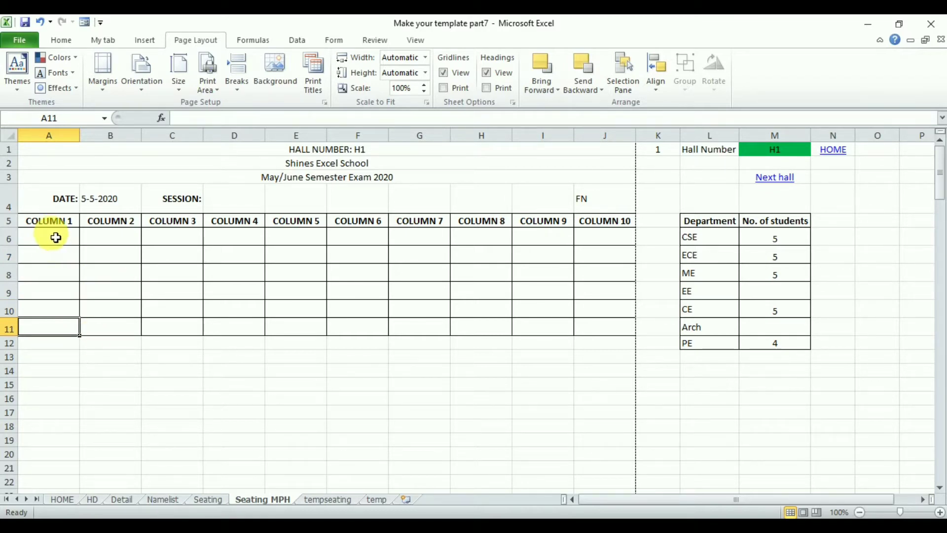
# Select A6 through A35 and give rows 6 to 35 one uniform, slightly taller than default row height.
pyautogui.moveTo(55, 237); pyautogui.dragTo(61, 481)
pyautogui.moveTo(61, 359); pyautogui.dragTo(59, 357)
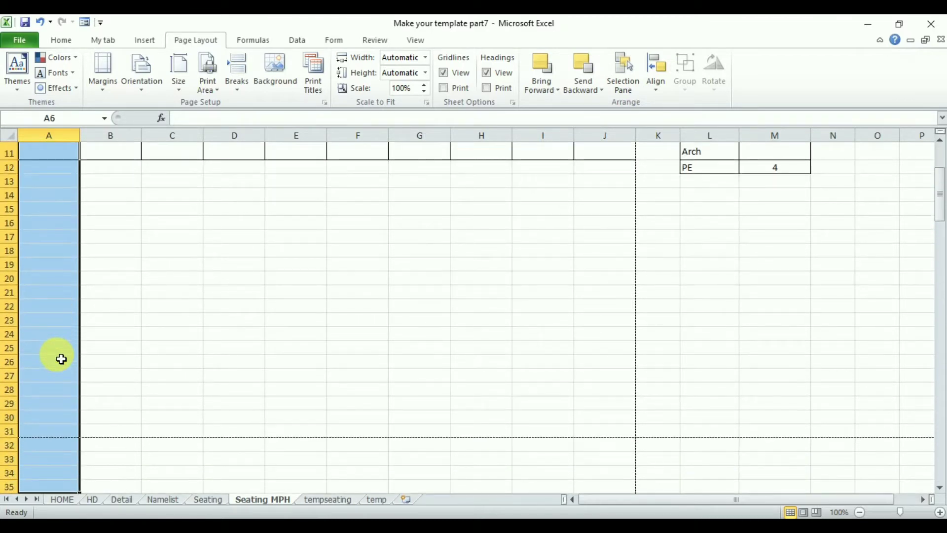
pyautogui.click(63, 40)
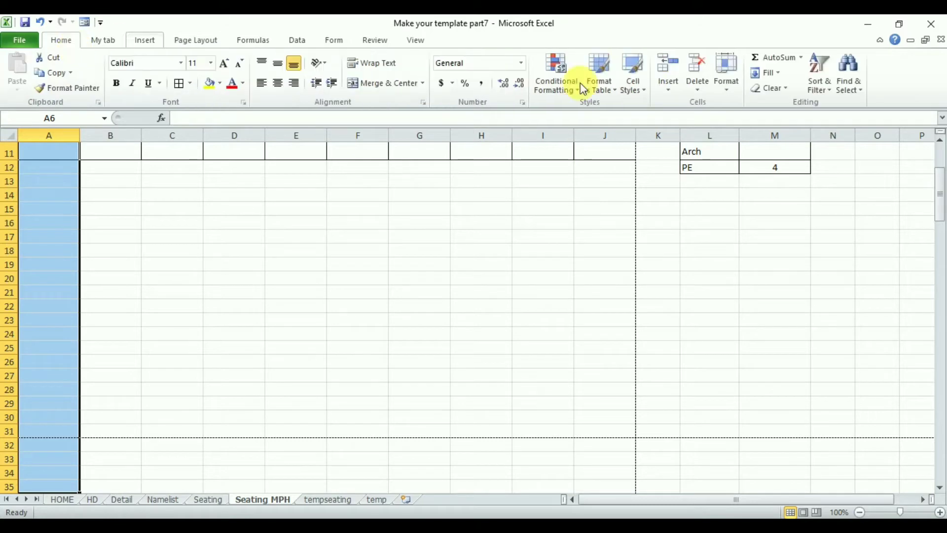
pyautogui.click(725, 79)
pyautogui.click(275, 358)
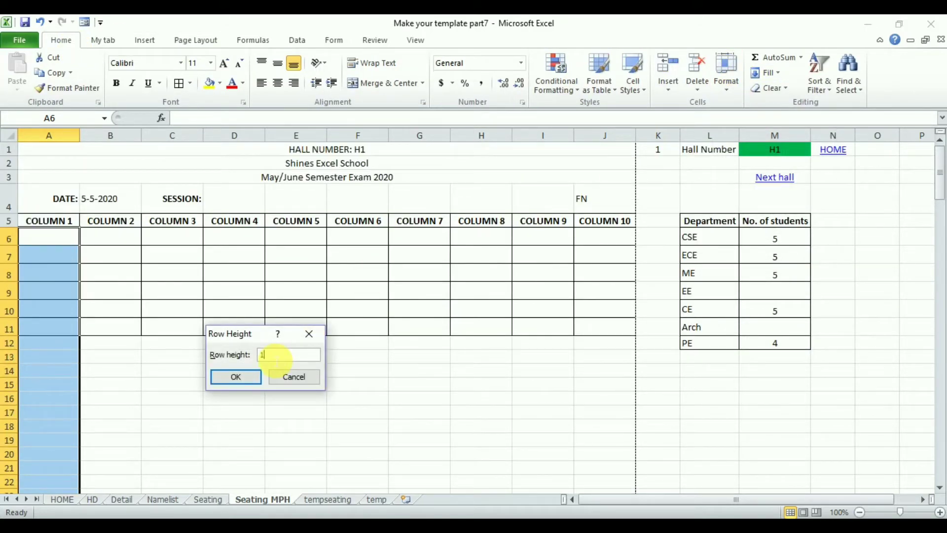
pyautogui.click(236, 376)
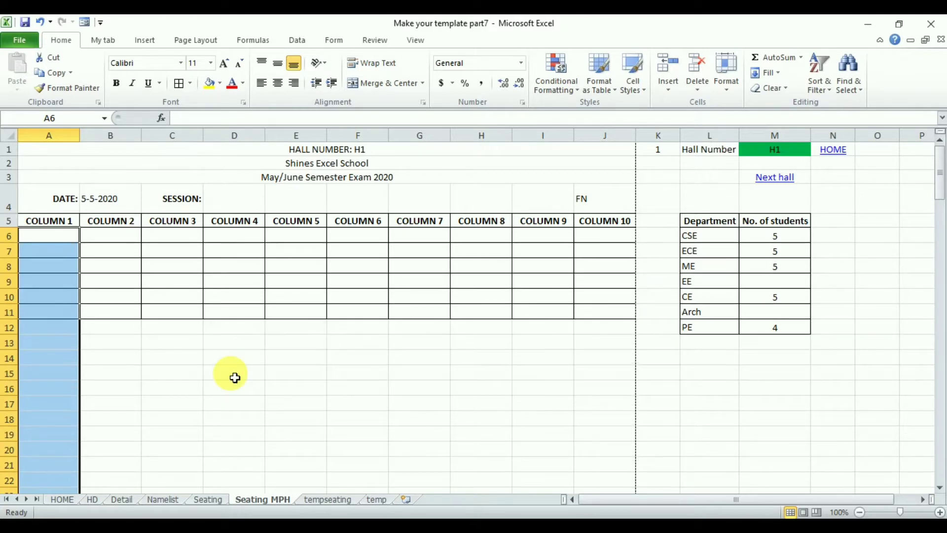
# Check where the page breaks below the seating rows, preview the printout, and move the top margin close to the page's upper edge.
pyautogui.moveTo(941, 176); pyautogui.dragTo(938, 214)
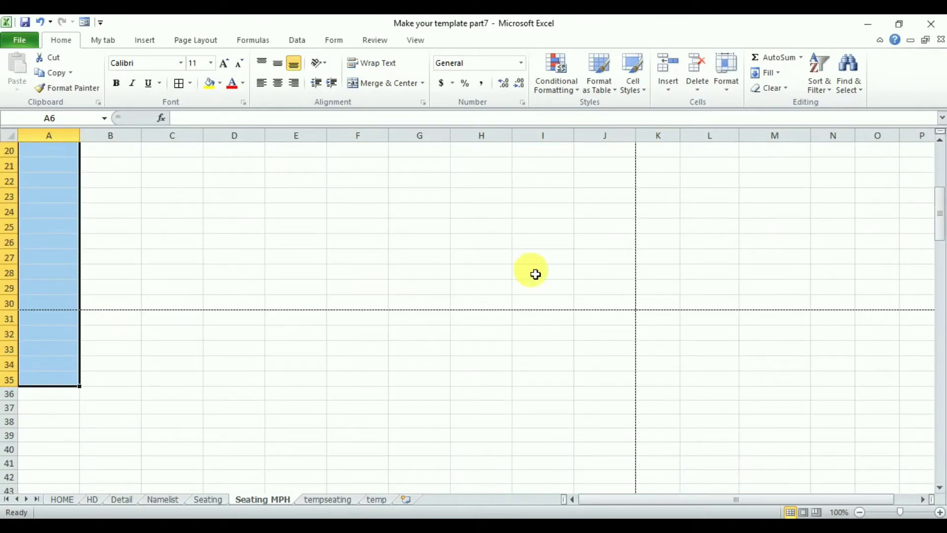
pyautogui.click(19, 39)
pyautogui.click(25, 223)
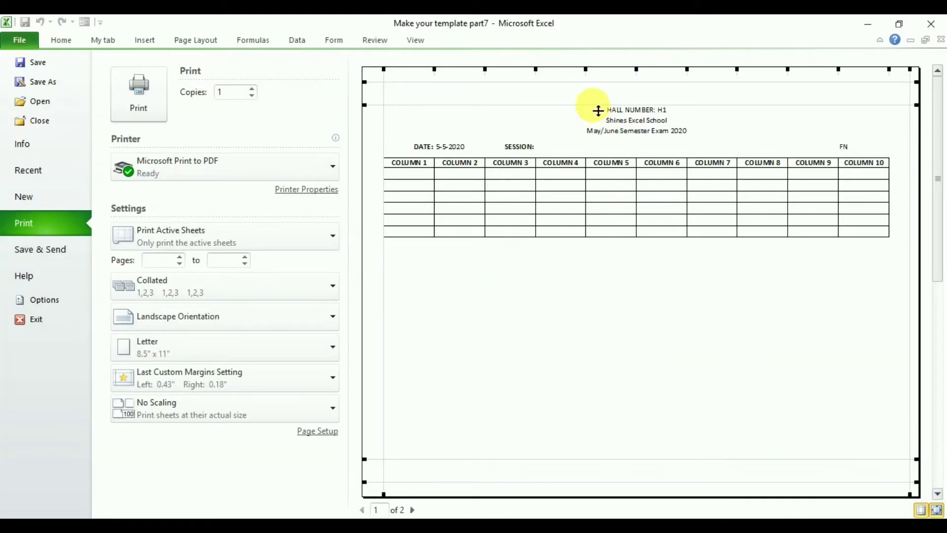
pyautogui.moveTo(593, 105); pyautogui.dragTo(601, 75)
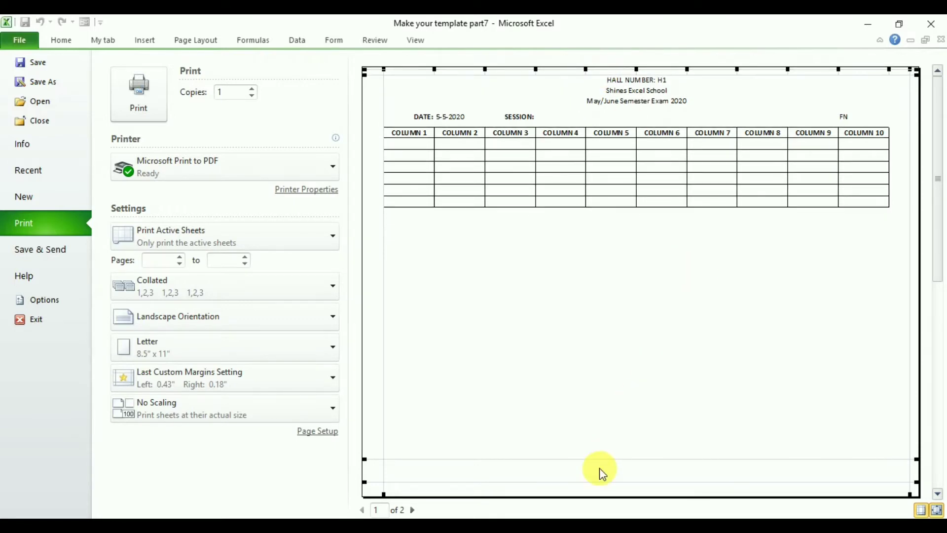
# Move the bottom margin in the print preview closer to the page's lower edge, and slightly reduce the height of row 4.
pyautogui.moveTo(612, 467); pyautogui.dragTo(613, 483)
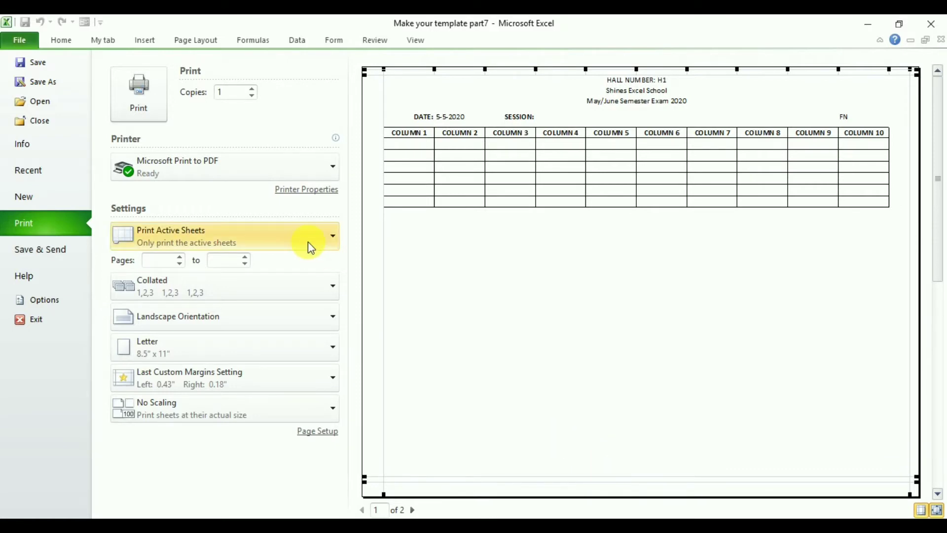
pyautogui.click(20, 38)
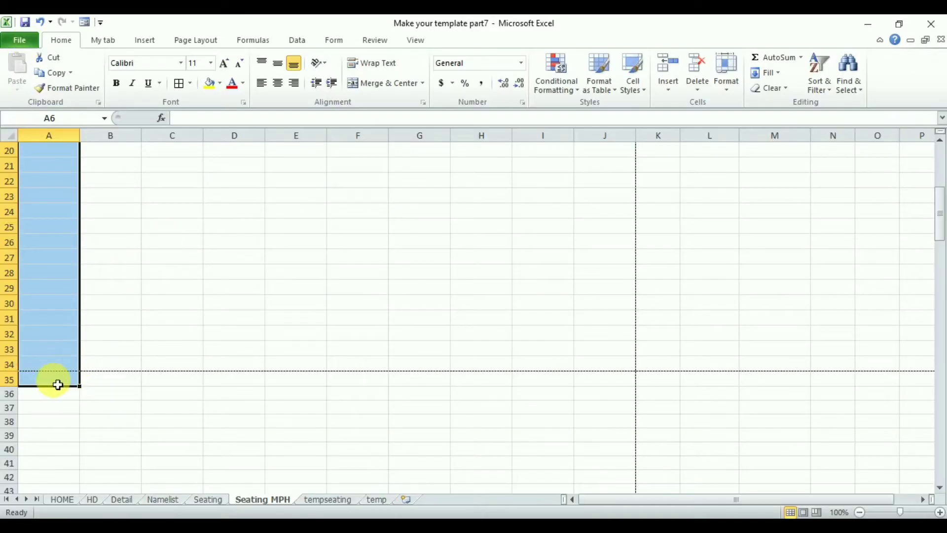
pyautogui.moveTo(939, 201); pyautogui.dragTo(942, 151)
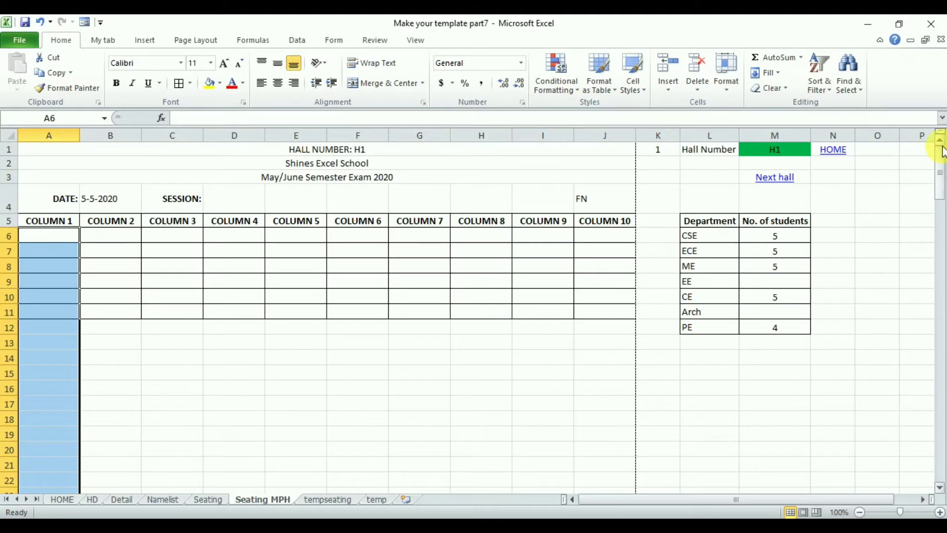
pyautogui.moveTo(18, 218); pyautogui.dragTo(16, 212)
pyautogui.moveTo(938, 178)
pyautogui.mouseDown()
pyautogui.moveTo(942, 258)
pyautogui.moveTo(937, 176)
pyautogui.mouseUp()
# Set the height of rows 6 to 35 to 16.5 and check the page break below them.
pyautogui.click(735, 94)
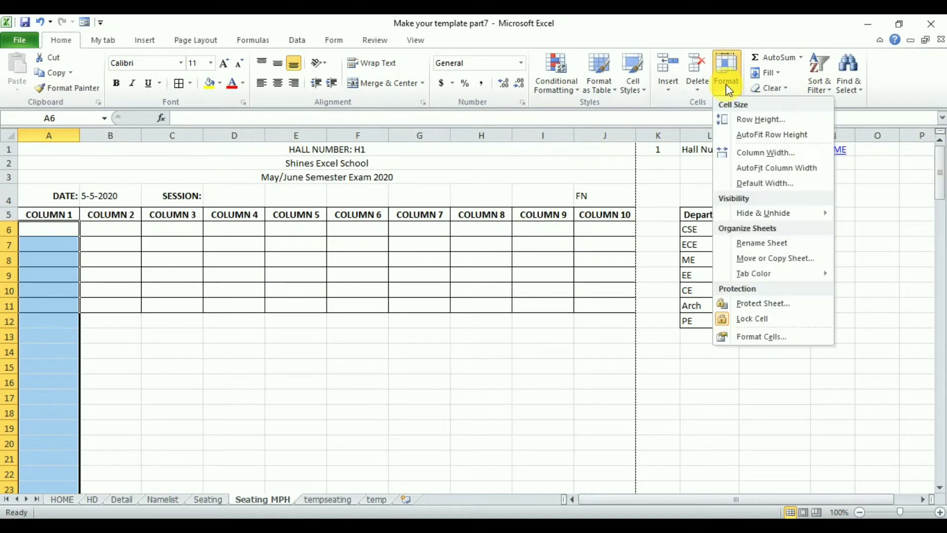
pyautogui.click(740, 119)
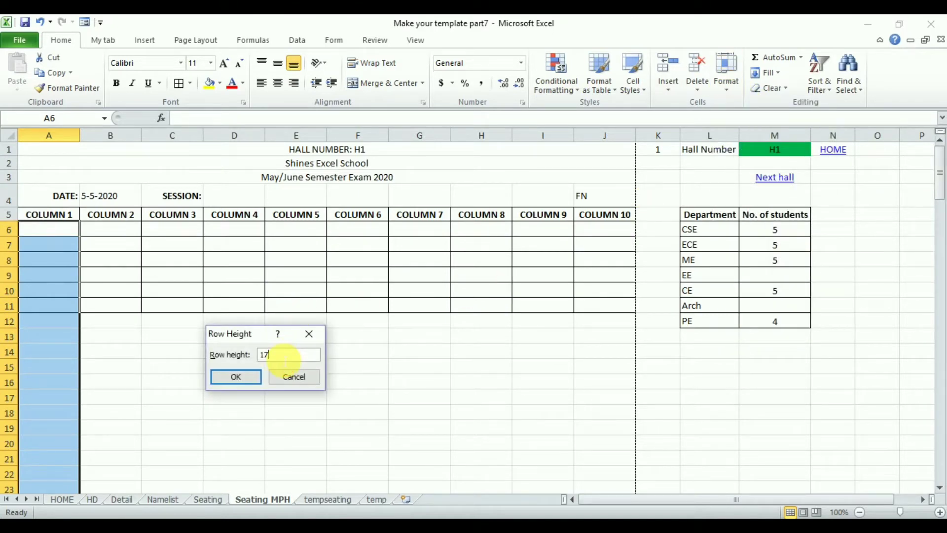
pyautogui.write('16.5')
pyautogui.click(241, 379)
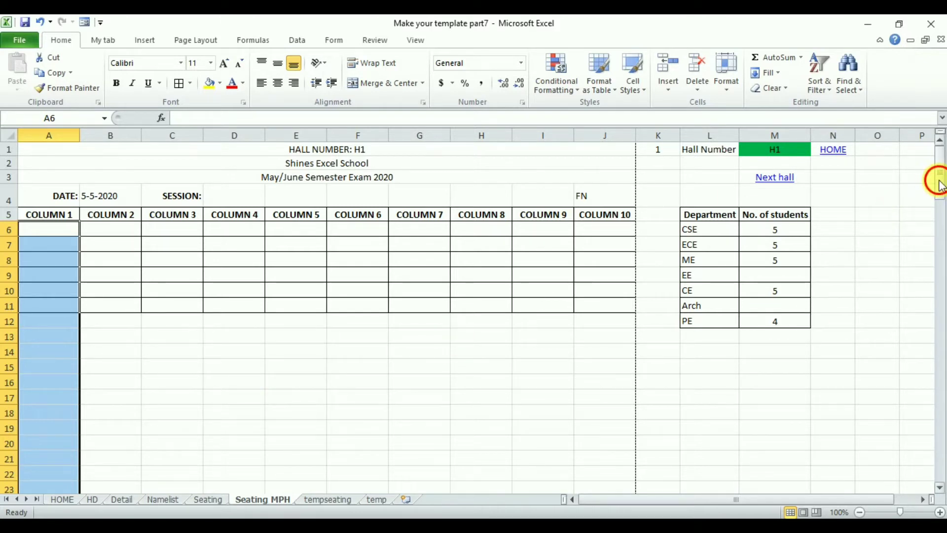
pyautogui.moveTo(941, 183); pyautogui.dragTo(940, 160)
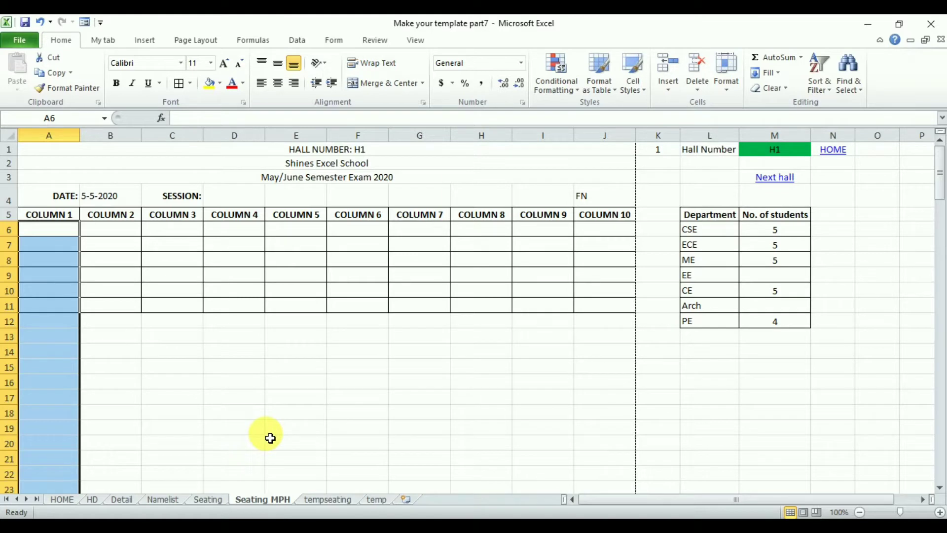
# Preview the printout, move the footer margin down to the page's lower edge, and return to the sheet.
pyautogui.click(19, 42)
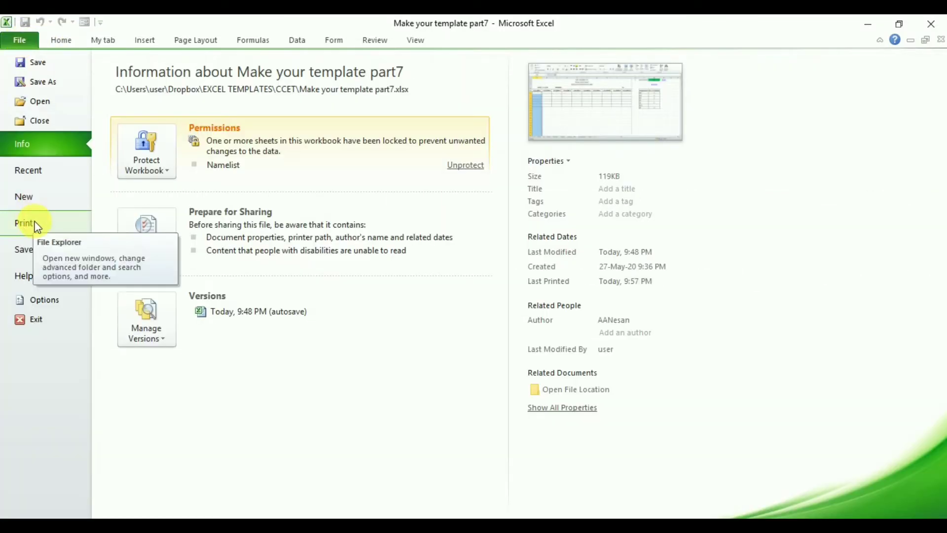
pyautogui.click(44, 231)
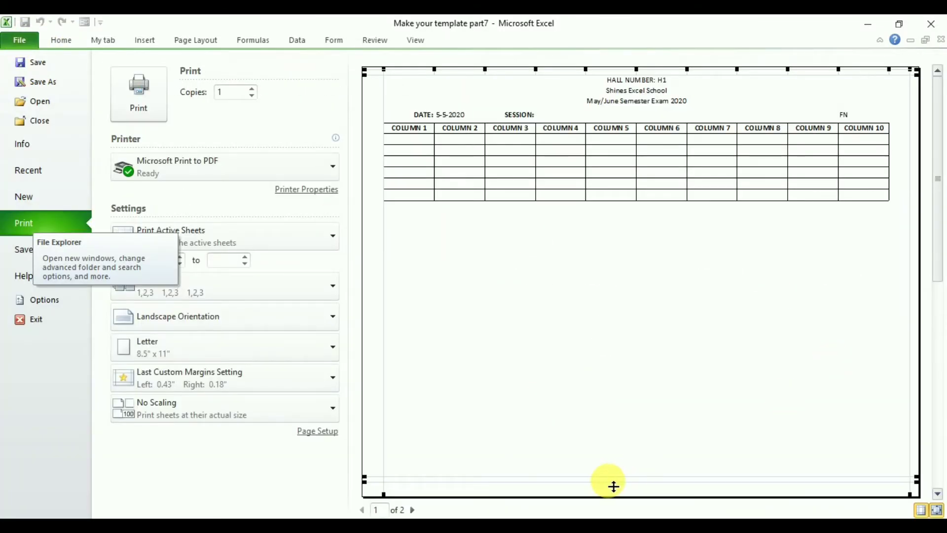
pyautogui.moveTo(613, 493)
pyautogui.mouseDown()
pyautogui.moveTo(624, 482)
pyautogui.moveTo(624, 494)
pyautogui.mouseUp()
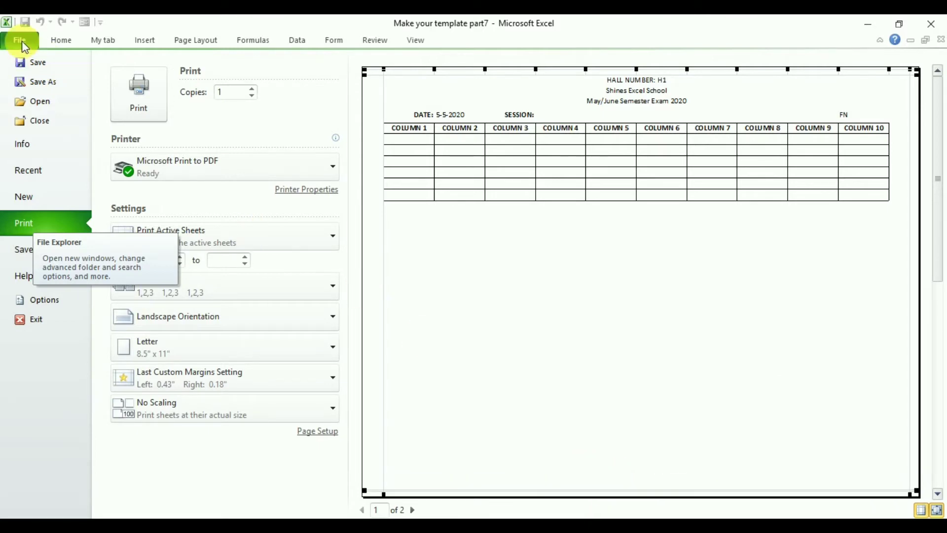
pyautogui.click(22, 40)
# Set the height of rows 6 to 35 to 16 and check where the page breaks.
pyautogui.moveTo(940, 185)
pyautogui.mouseDown()
pyautogui.moveTo(942, 229)
pyautogui.moveTo(941, 185)
pyautogui.mouseUp()
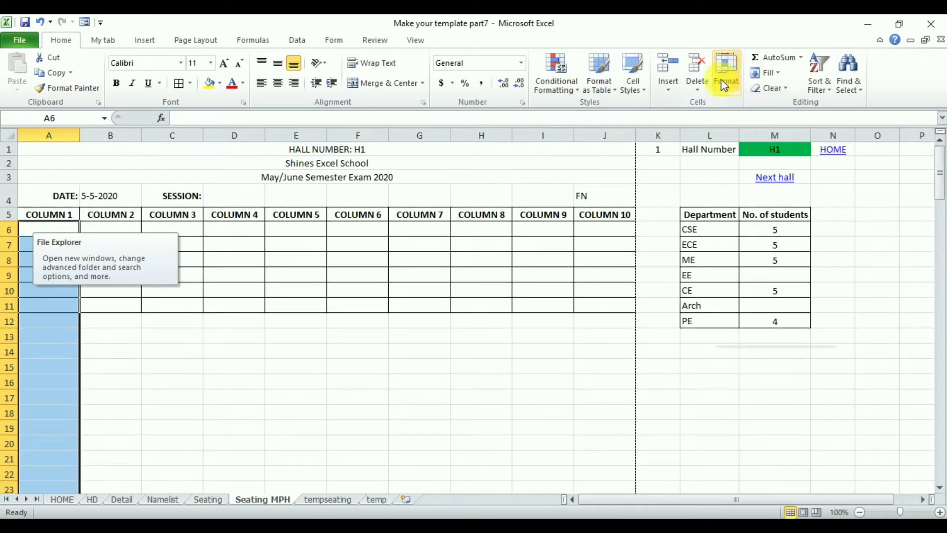
pyautogui.click(725, 81)
pyautogui.click(742, 120)
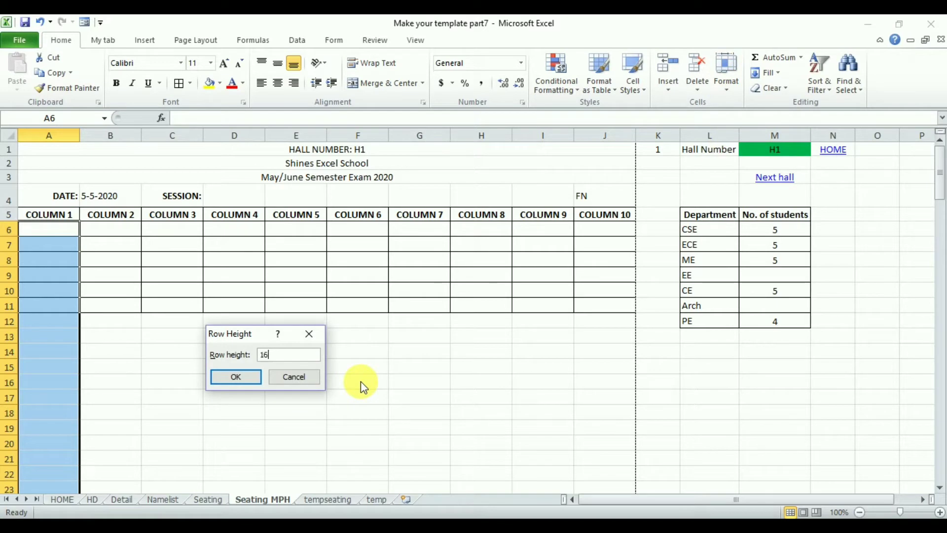
pyautogui.write('16')
pyautogui.click(234, 377)
pyautogui.moveTo(940, 183); pyautogui.dragTo(937, 220)
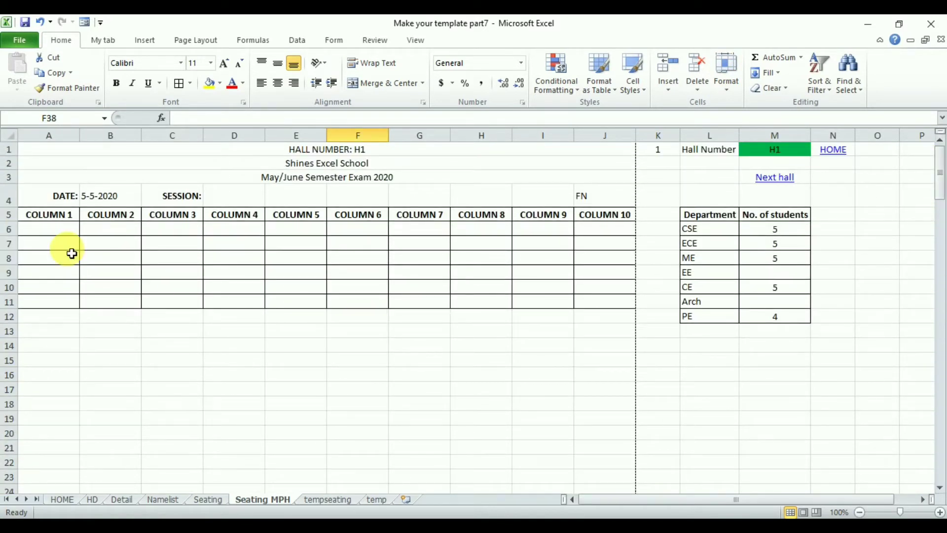
# Apply all borders to the seating range A6:J38, down to the page break.
pyautogui.moveTo(47, 229); pyautogui.dragTo(595, 373)
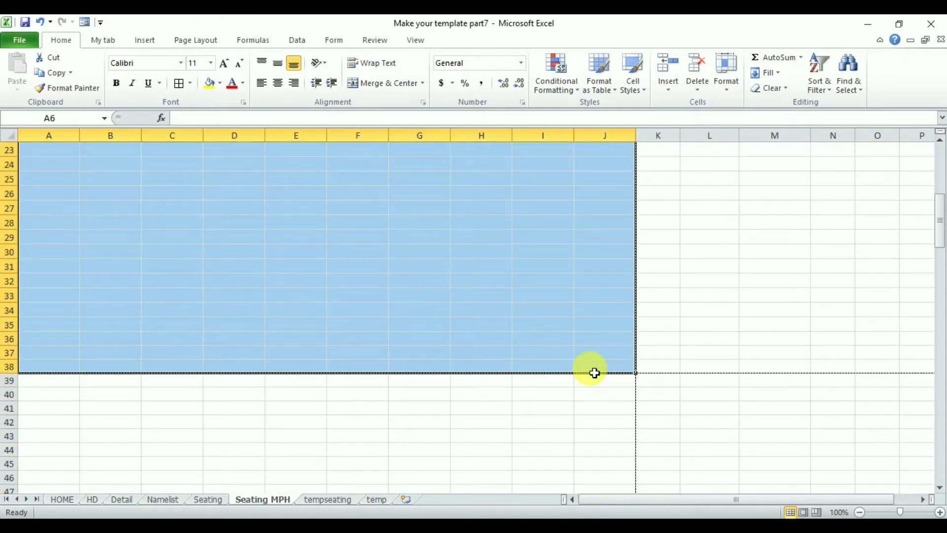
pyautogui.click(179, 84)
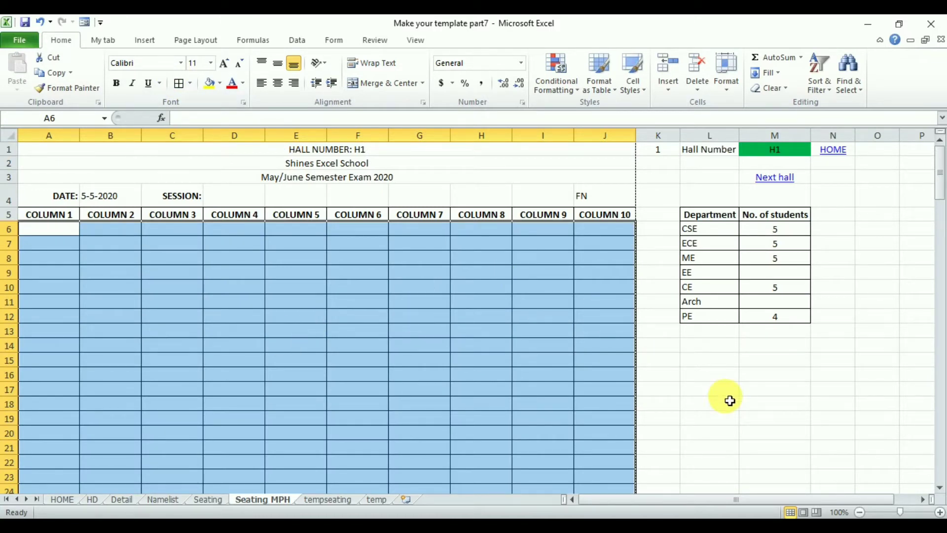
# Move the session formula from J4 to D4, next to the SESSION label.
pyautogui.click(595, 203)
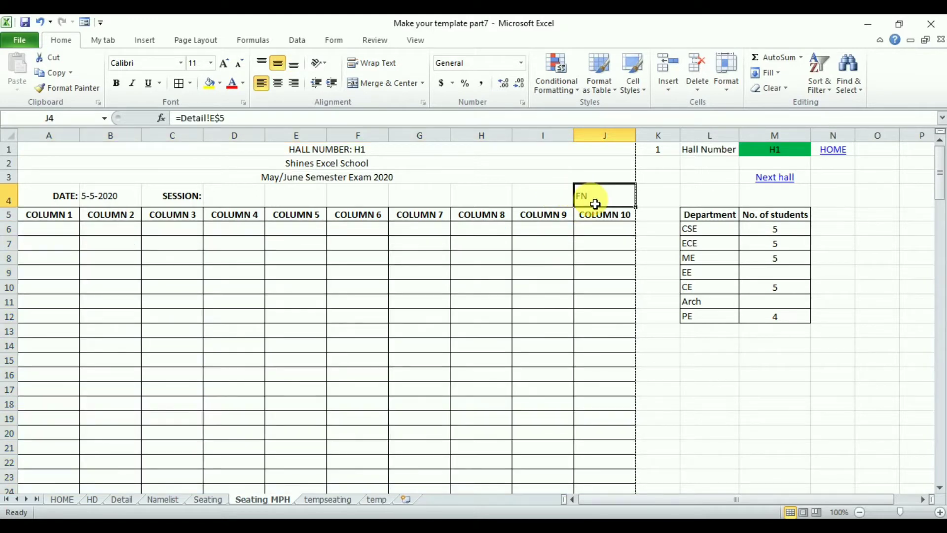
pyautogui.click(53, 59)
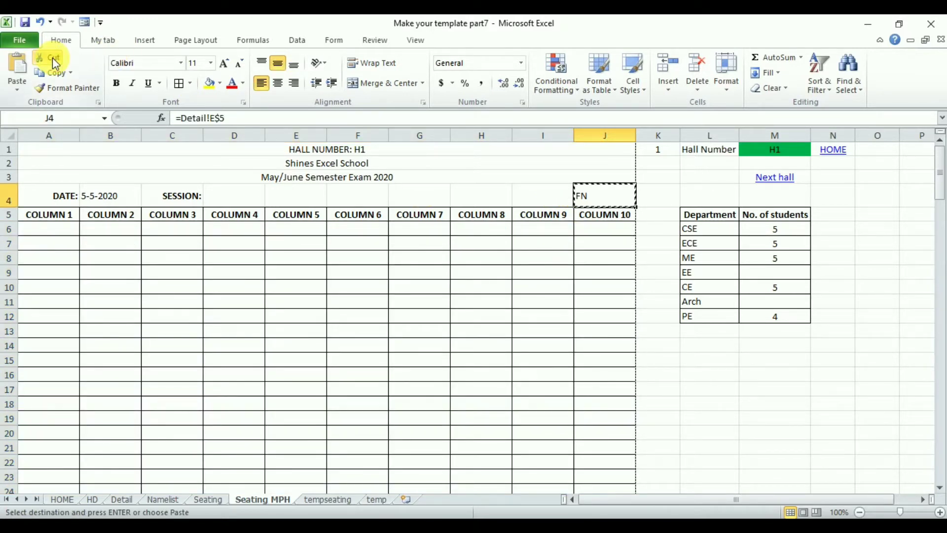
pyautogui.click(241, 196)
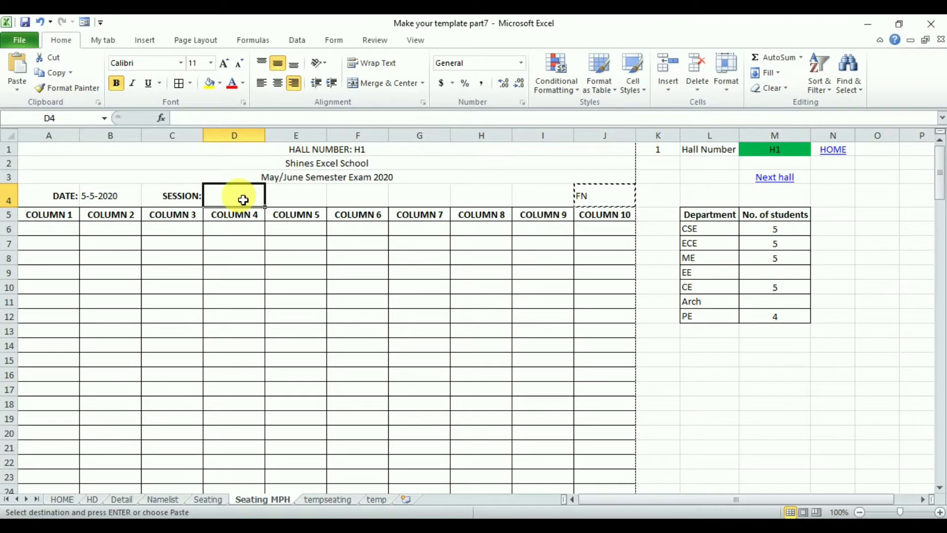
pyautogui.click(33, 74)
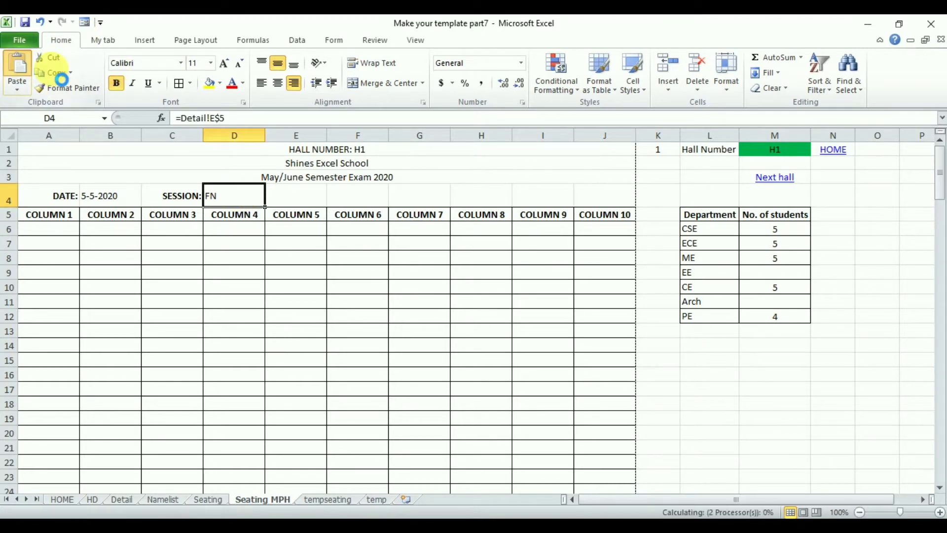
pyautogui.click(750, 403)
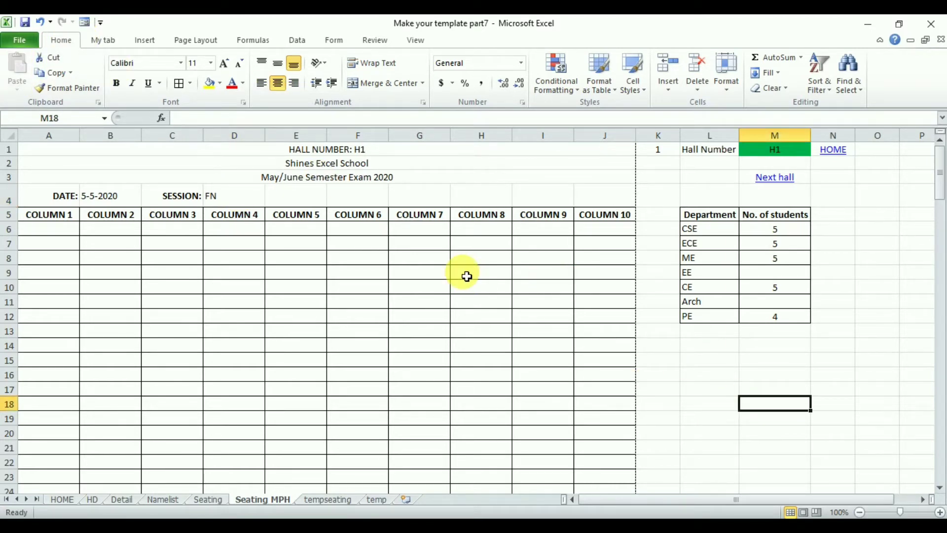
# Clear the No. of students values in M6:M12 for all departments.
pyautogui.click(786, 233)
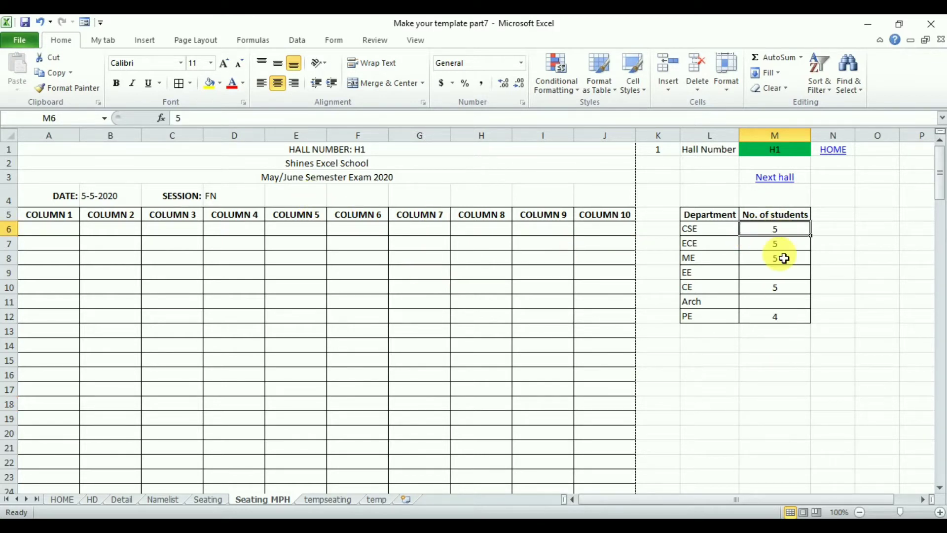
pyautogui.moveTo(783, 229); pyautogui.dragTo(779, 316)
pyautogui.press('Delete')
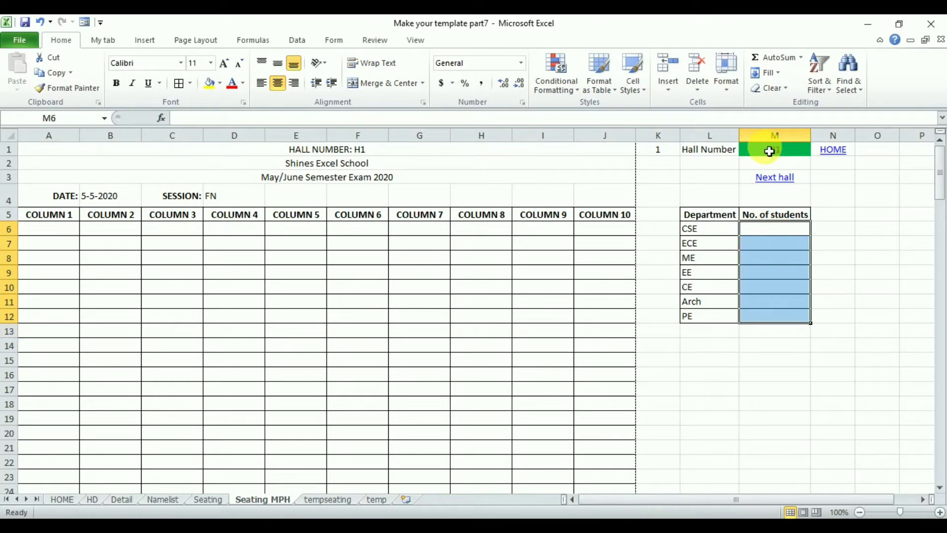
# Change the data validation of hall number cell M1 from a list to Any value, and enter MPH as the hall number.
pyautogui.click(788, 154)
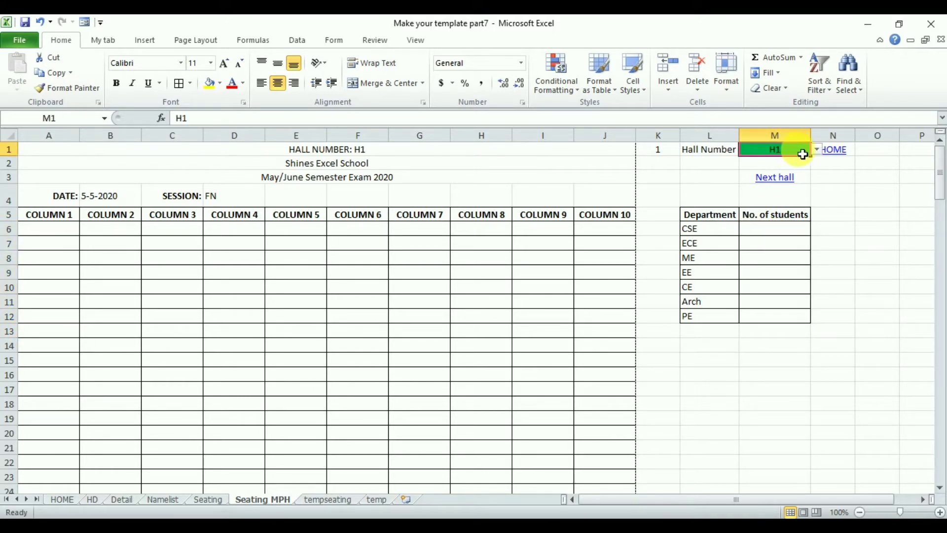
pyautogui.click(817, 150)
pyautogui.click(817, 150)
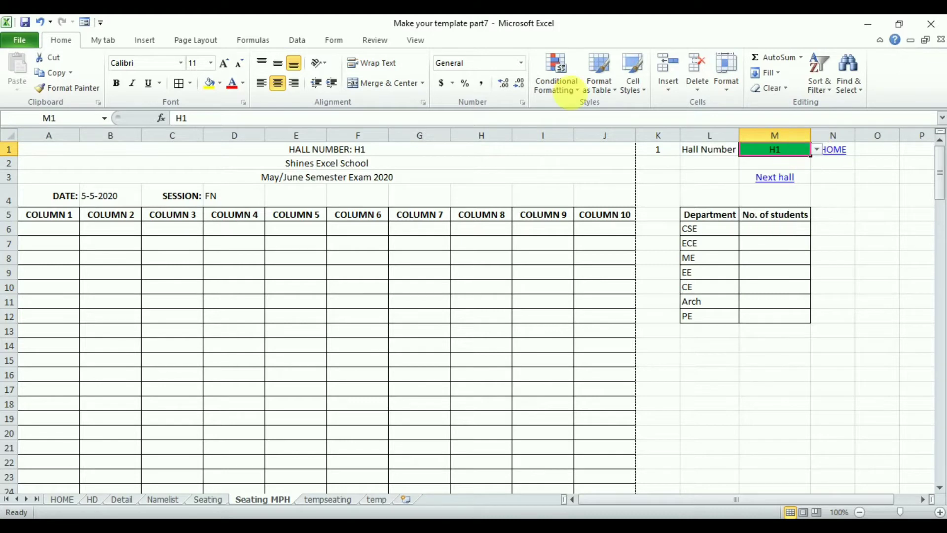
pyautogui.click(298, 43)
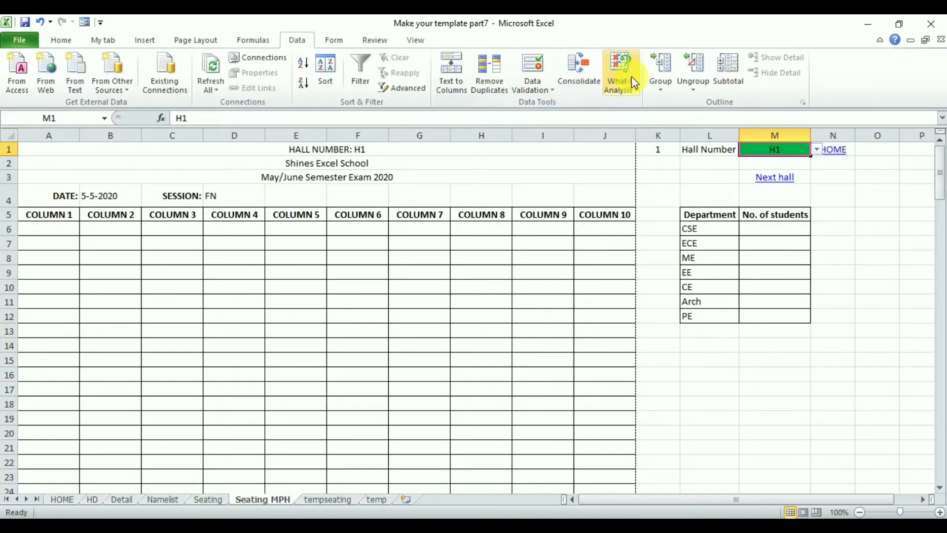
pyautogui.click(522, 73)
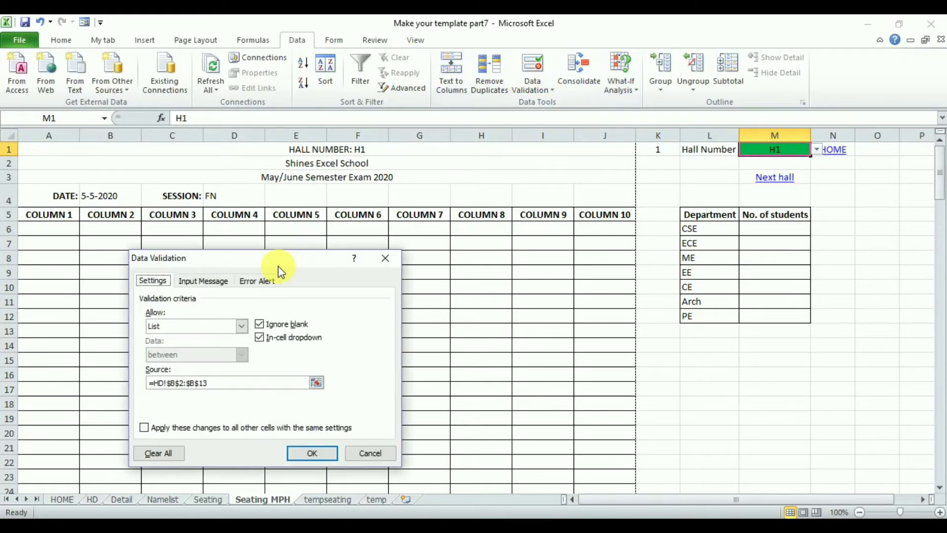
pyautogui.click(243, 328)
pyautogui.click(197, 339)
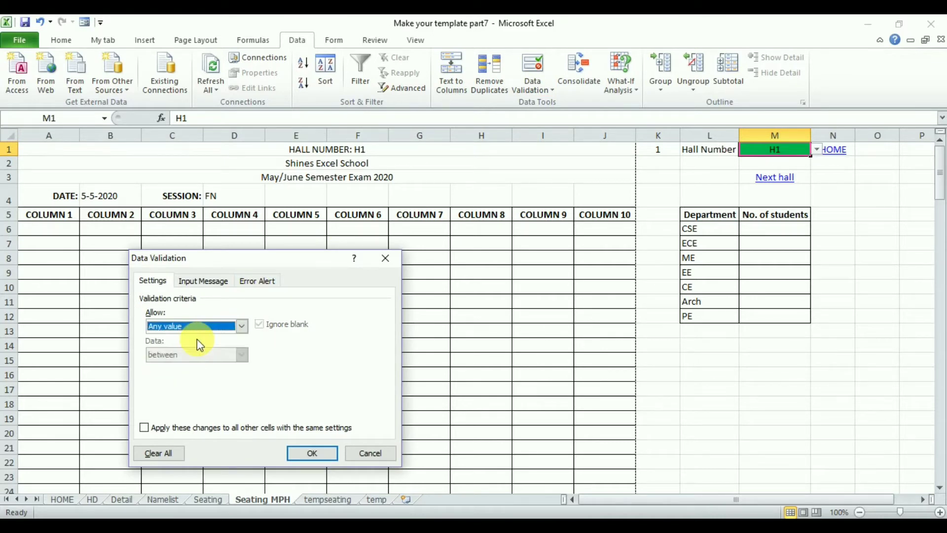
pyautogui.click(311, 451)
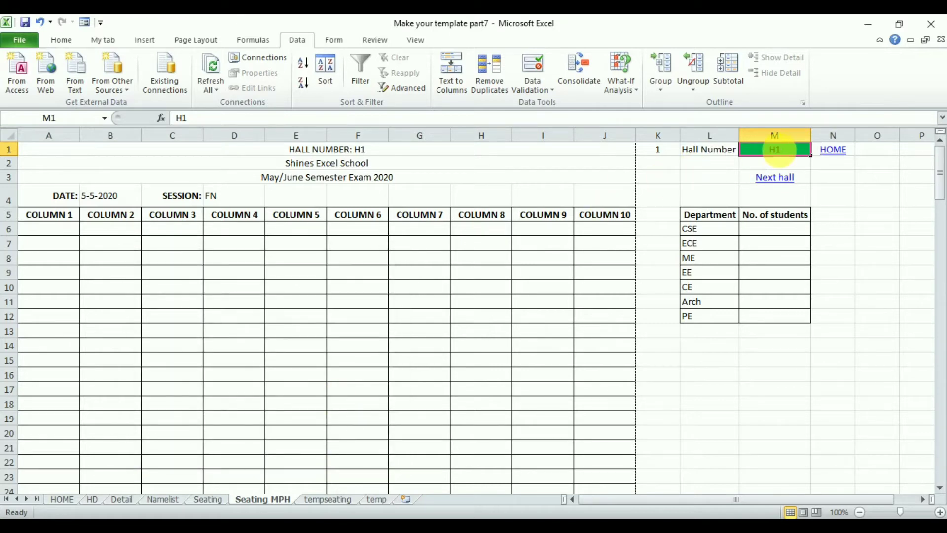
pyautogui.write('MP')
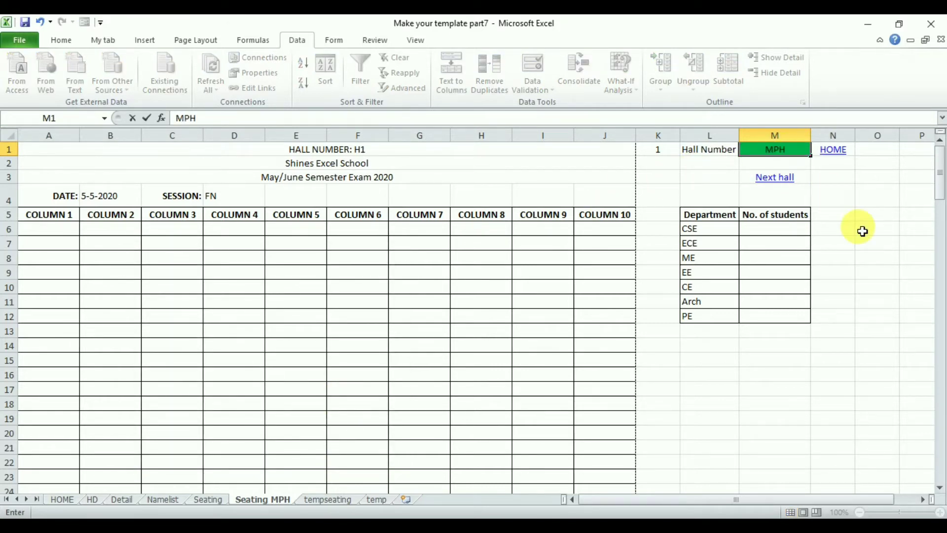
pyautogui.press('Return')
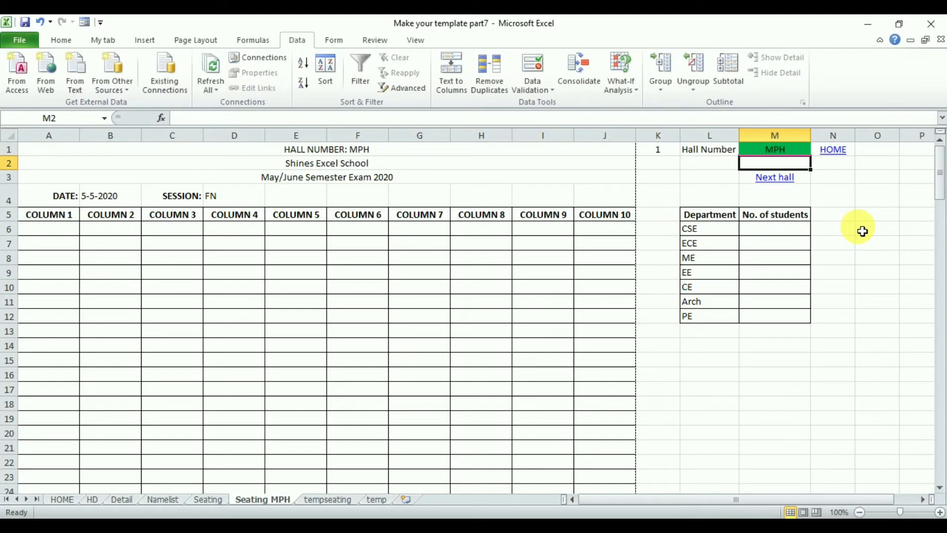
# Remove the "HALL NUMBER: " text from the title formula in A1 so that it refers only to M1.
pyautogui.click(389, 154)
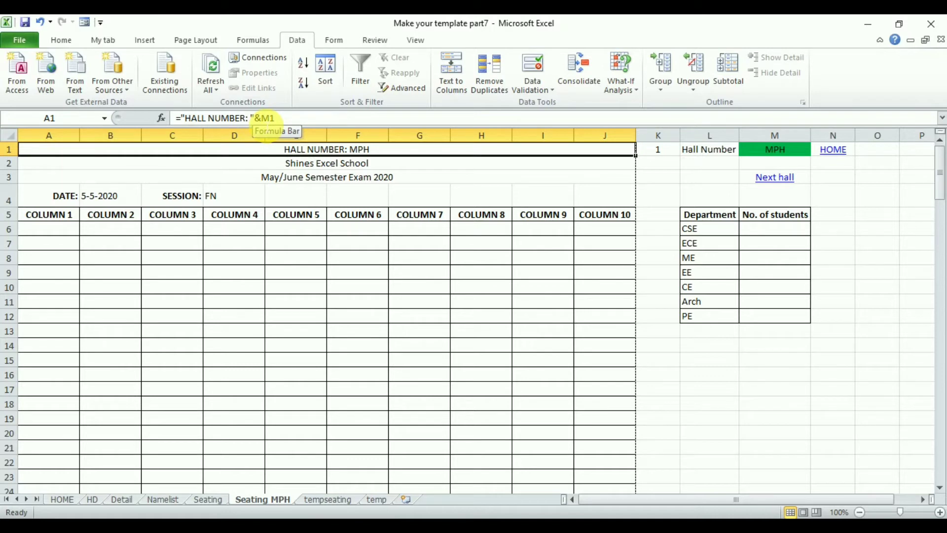
pyautogui.moveTo(262, 119); pyautogui.dragTo(192, 129)
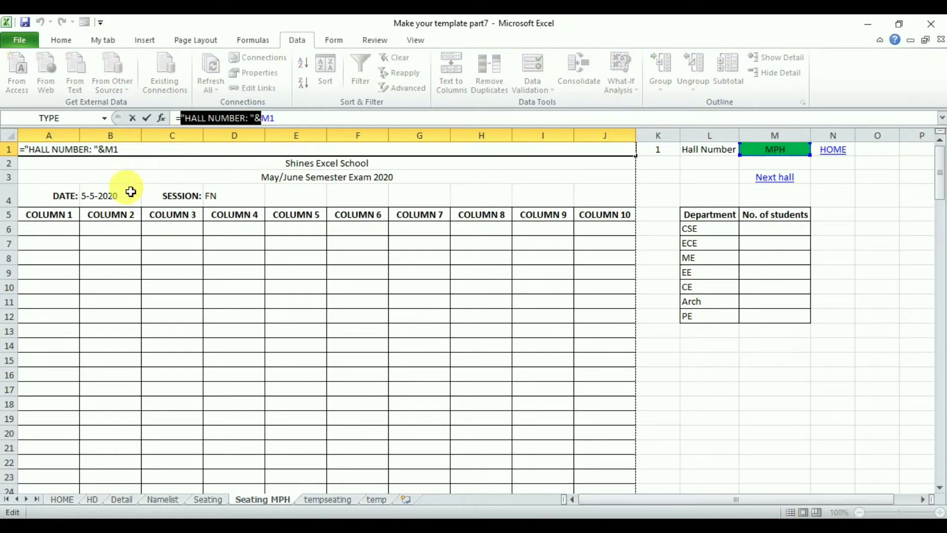
pyautogui.press('BackSpace')
pyautogui.press('Return')
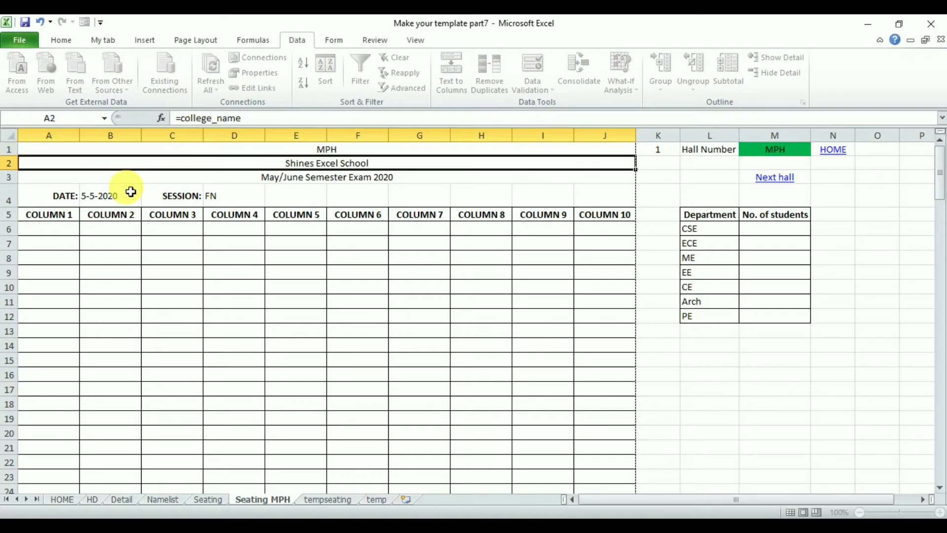
pyautogui.click(314, 153)
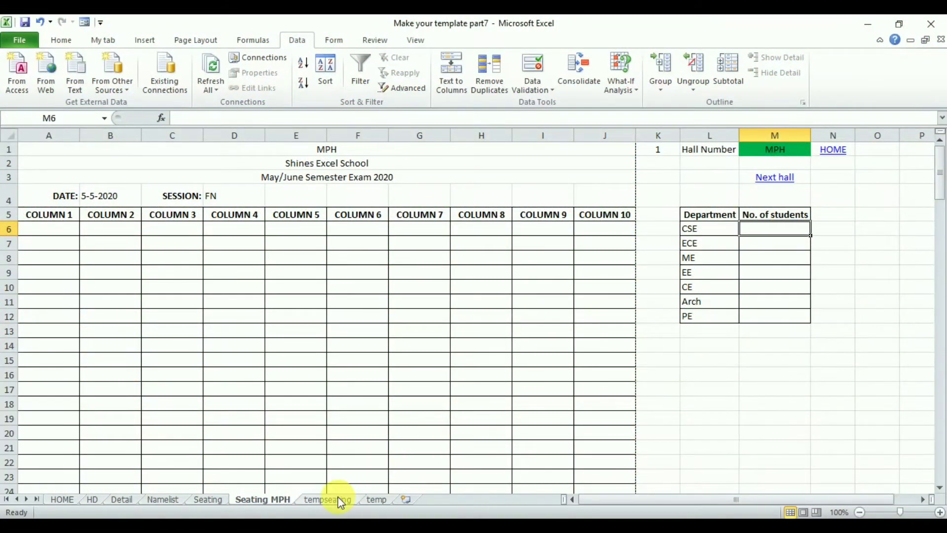
# On the tempseating sheet, fill the whole column GB, just after the Department7 block, with yellow as a separator.
pyautogui.click(336, 499)
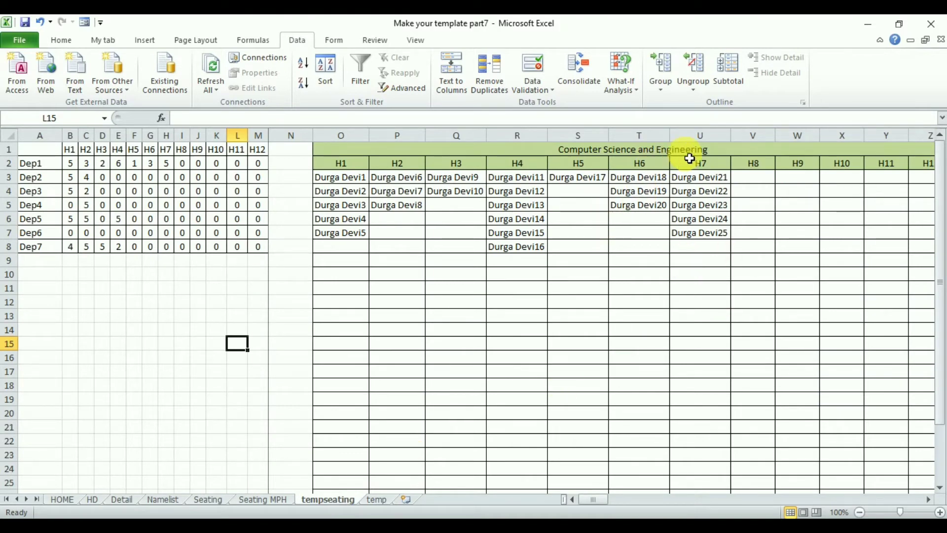
pyautogui.click(706, 153)
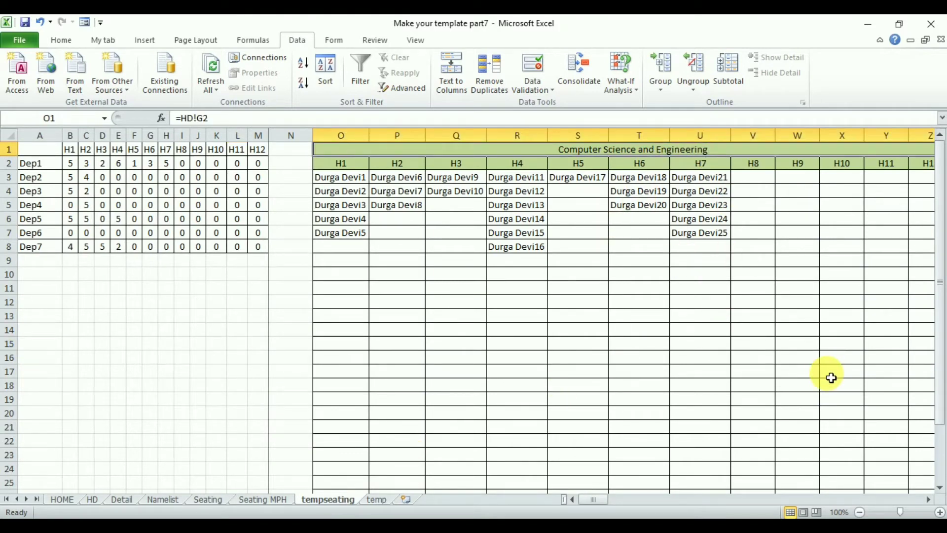
pyautogui.click(928, 499)
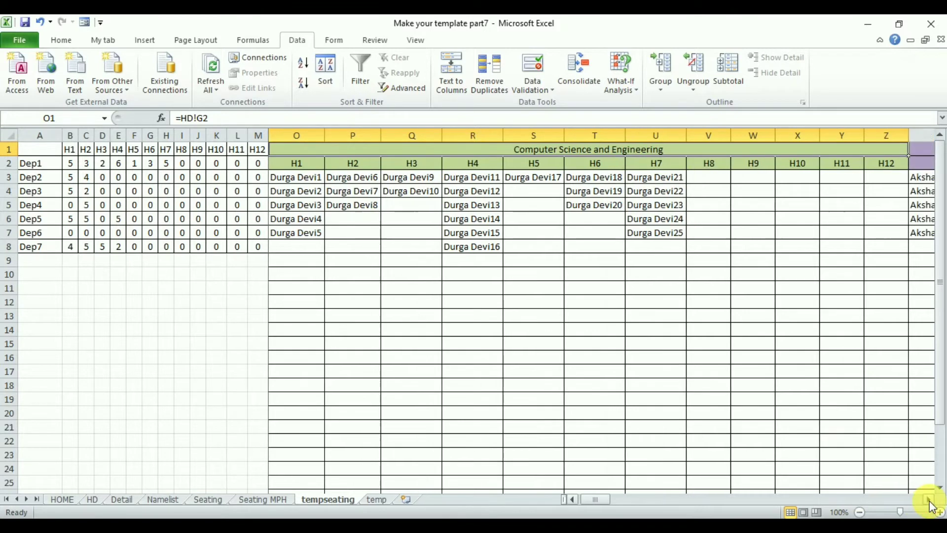
pyautogui.click(928, 499)
pyautogui.click(929, 499)
pyautogui.click(930, 500)
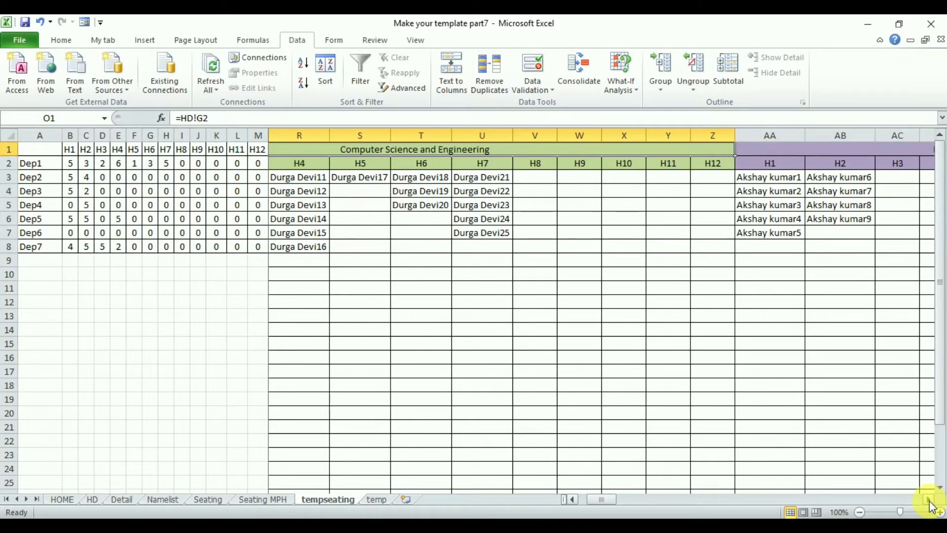
pyautogui.click(929, 501)
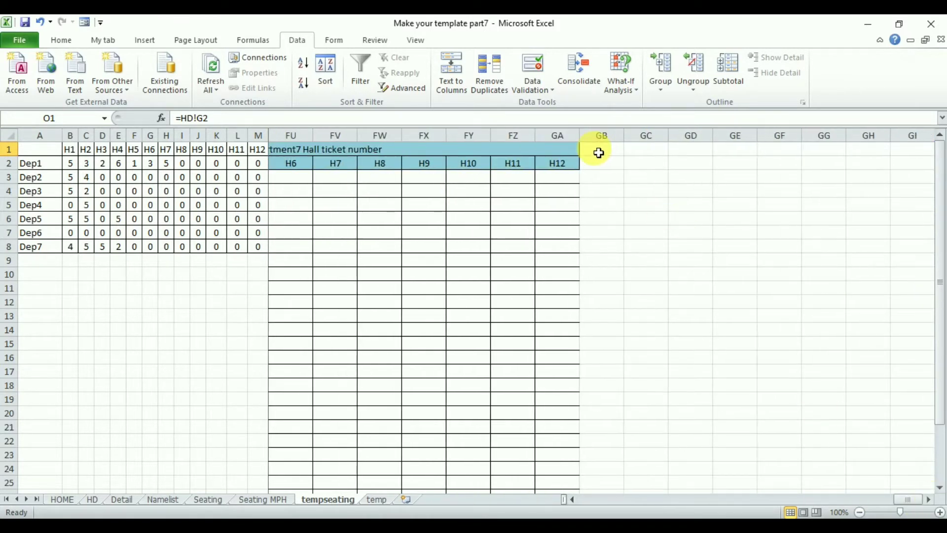
pyautogui.click(610, 148)
pyautogui.click(61, 39)
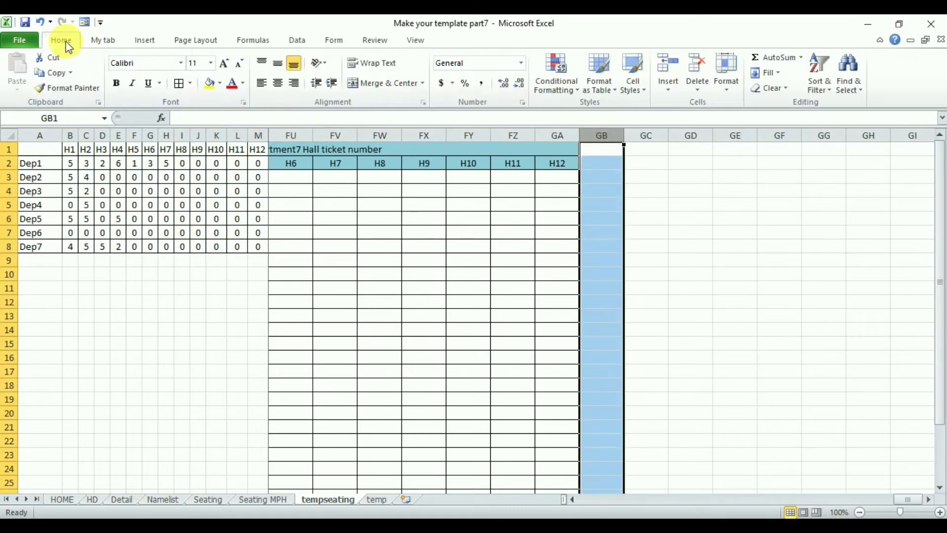
pyautogui.click(209, 83)
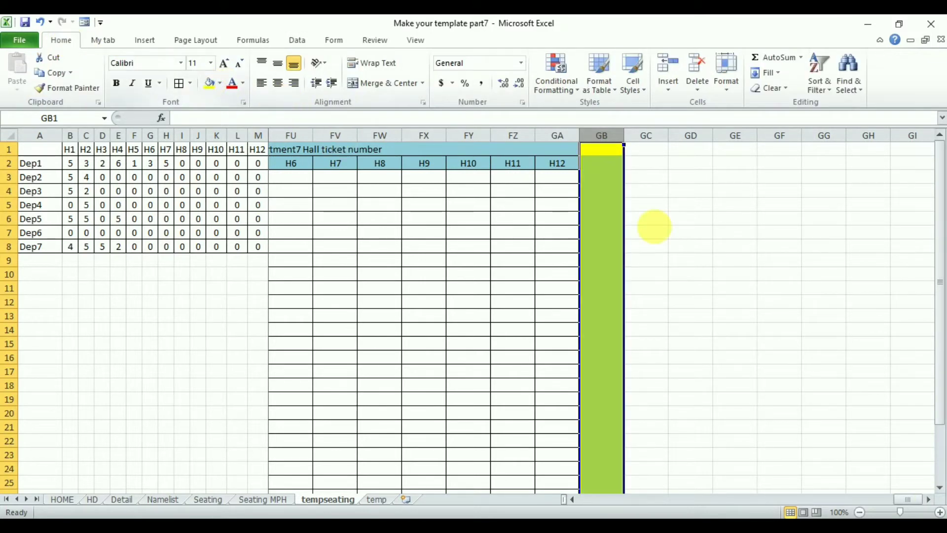
# Enter the heading MPH in GC1 and link GC2 to the CSE short form with =HD!H2.
pyautogui.click(661, 157)
pyautogui.write('M')
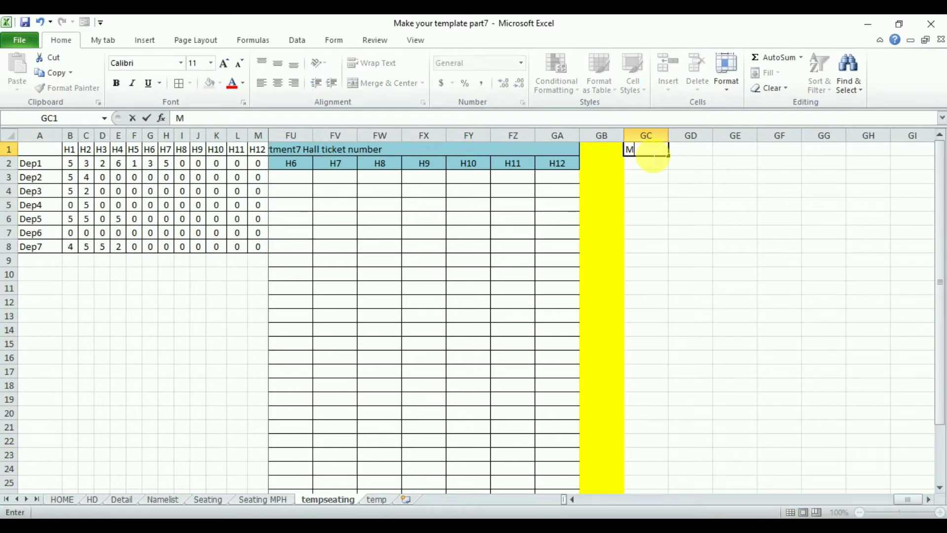
pyautogui.write('PH')
pyautogui.press('Return')
pyautogui.write('=')
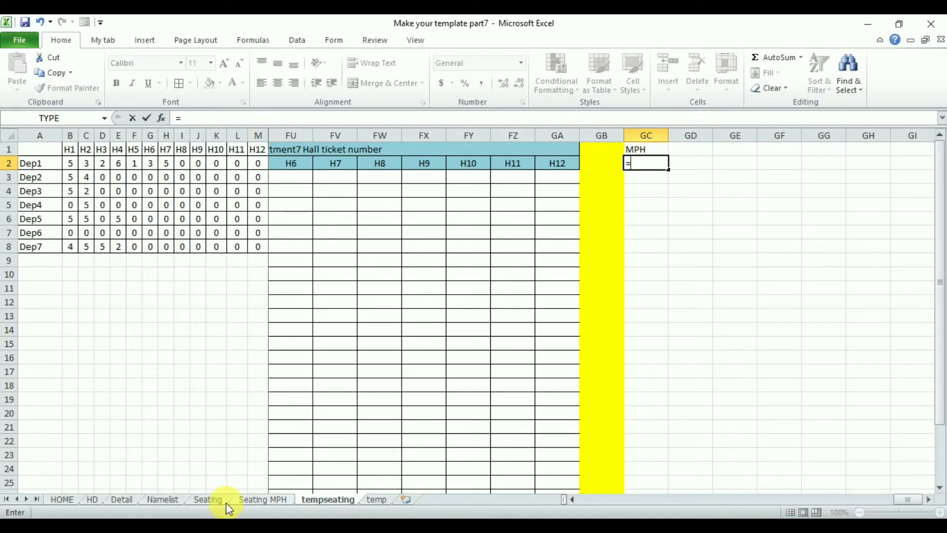
pyautogui.click(92, 499)
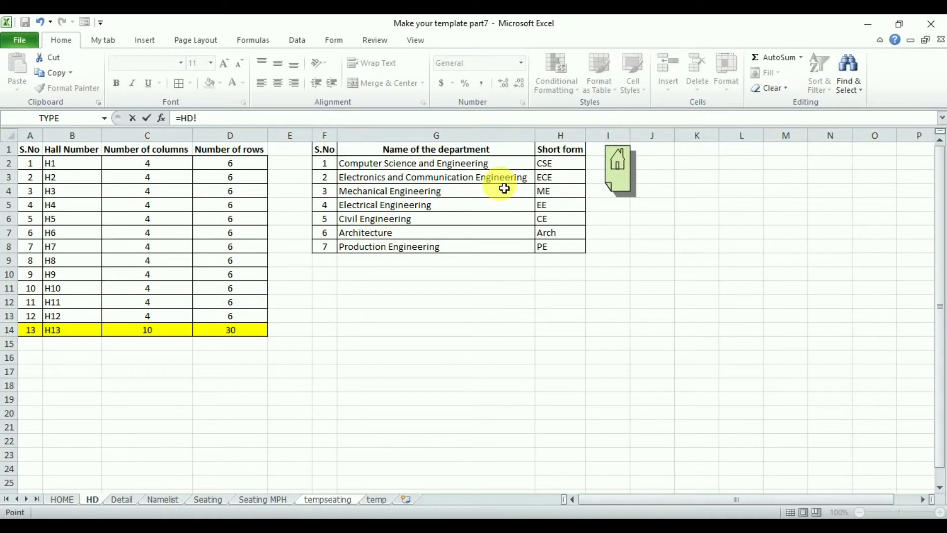
pyautogui.press('Return')
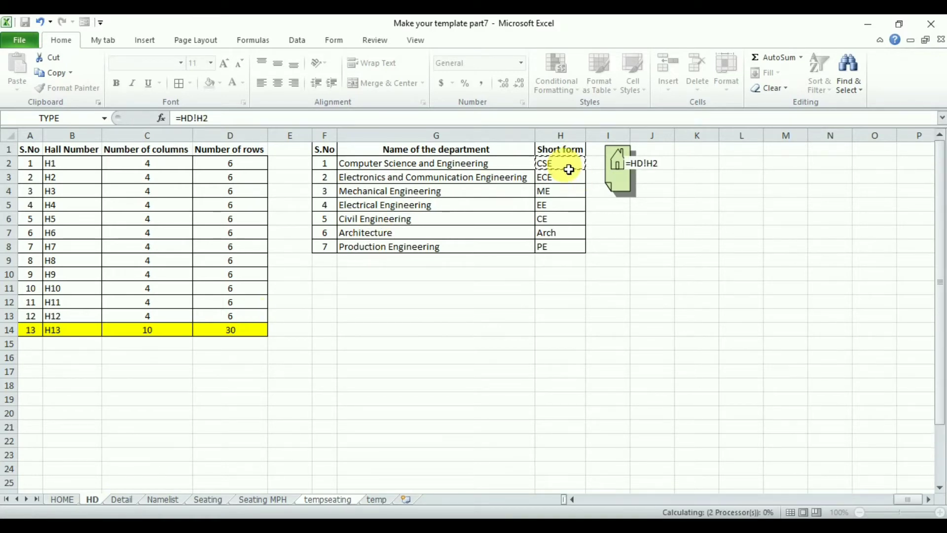
pyautogui.click(649, 168)
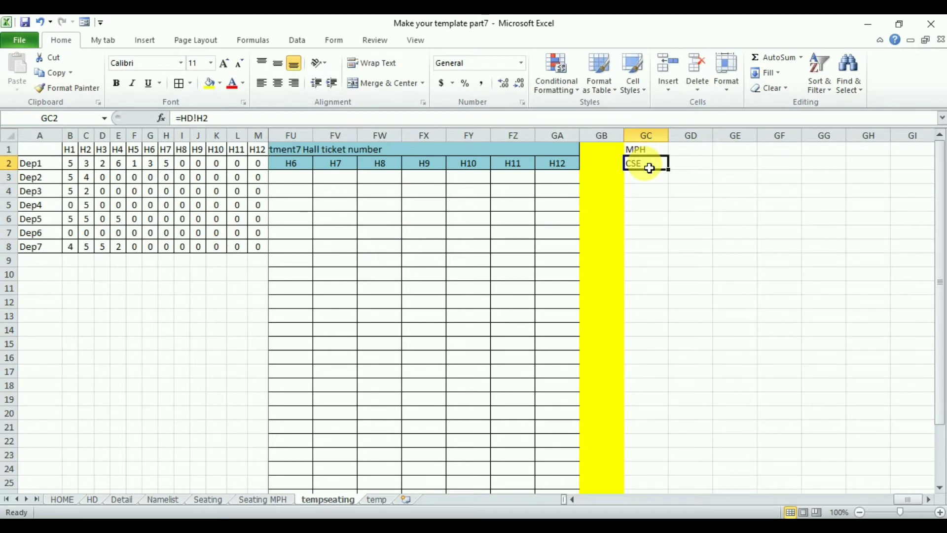
# Link GD2 to the ECE short form in HD!H3 and GE2 to the ME short form in HD!H4.
pyautogui.click(687, 168)
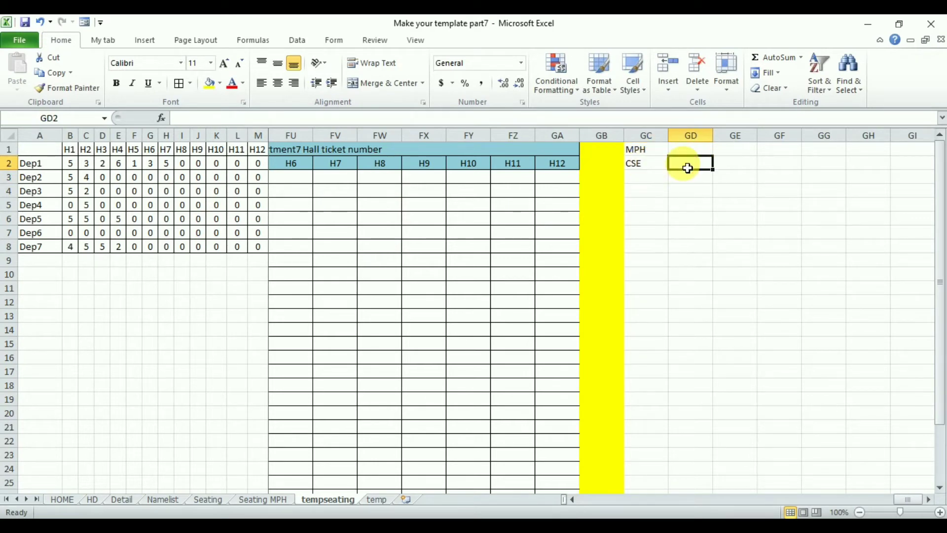
pyautogui.write('=')
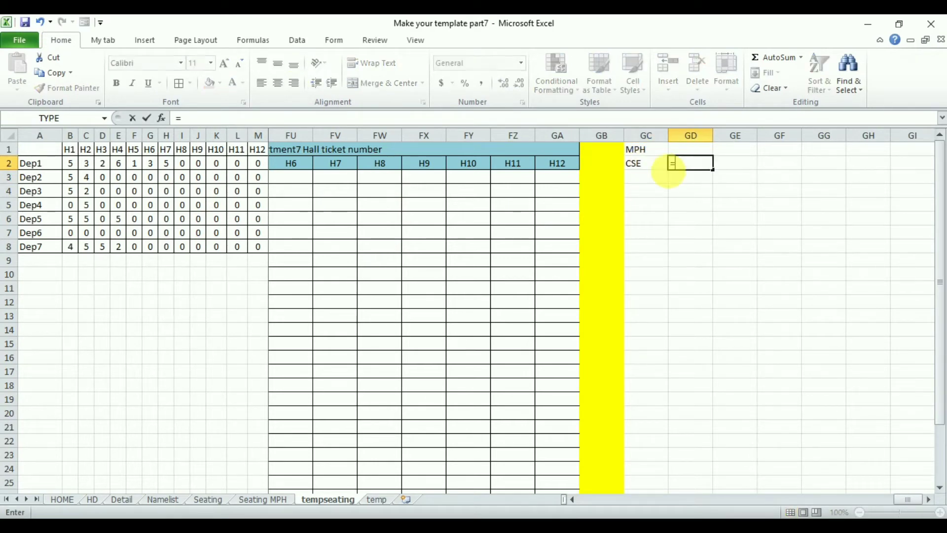
pyautogui.click(86, 500)
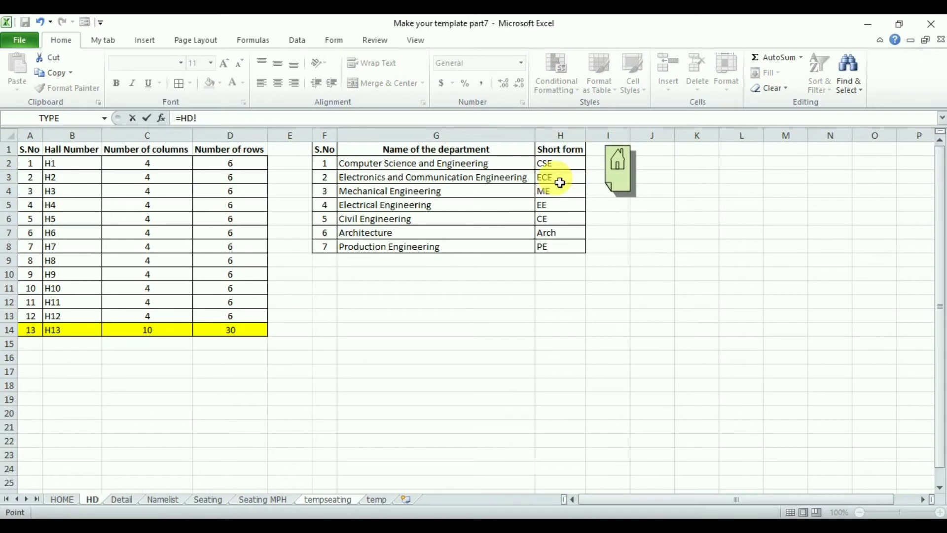
pyautogui.press('Return')
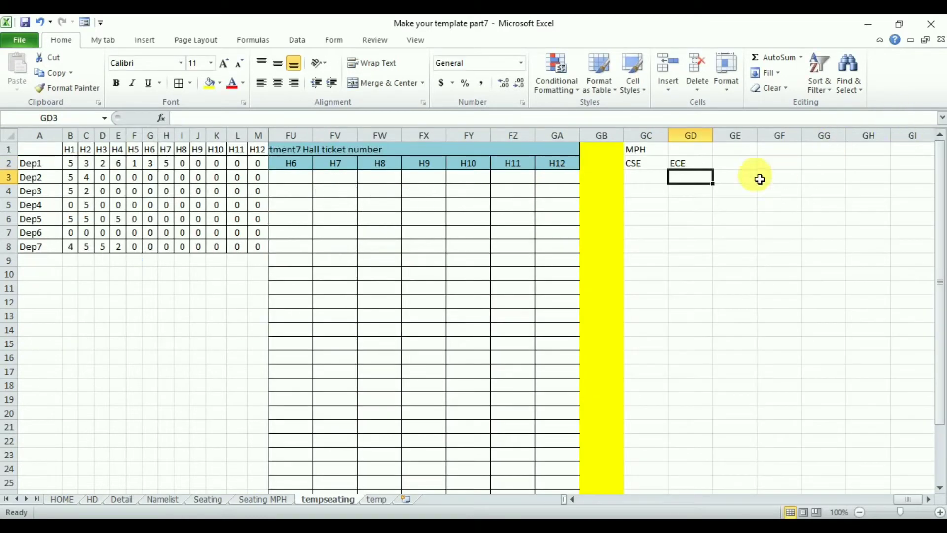
pyautogui.click(92, 499)
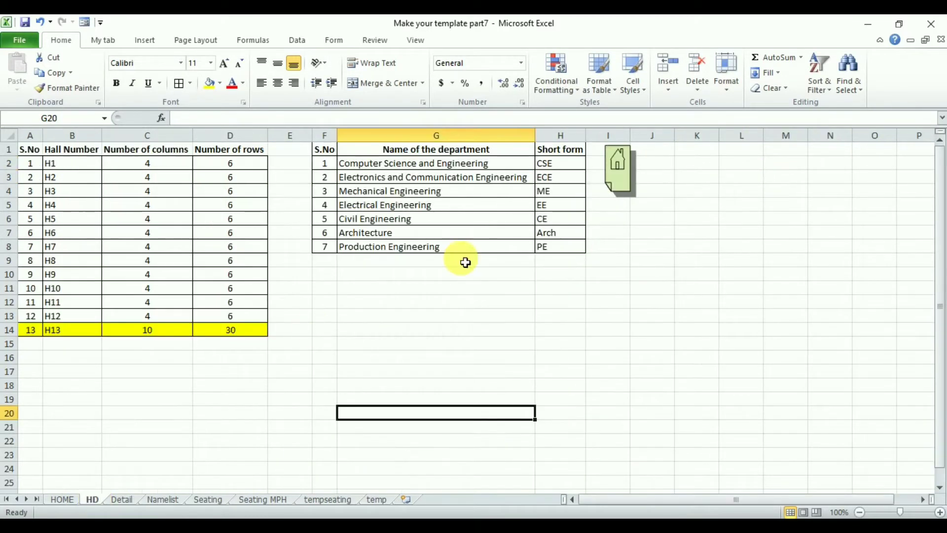
pyautogui.click(326, 499)
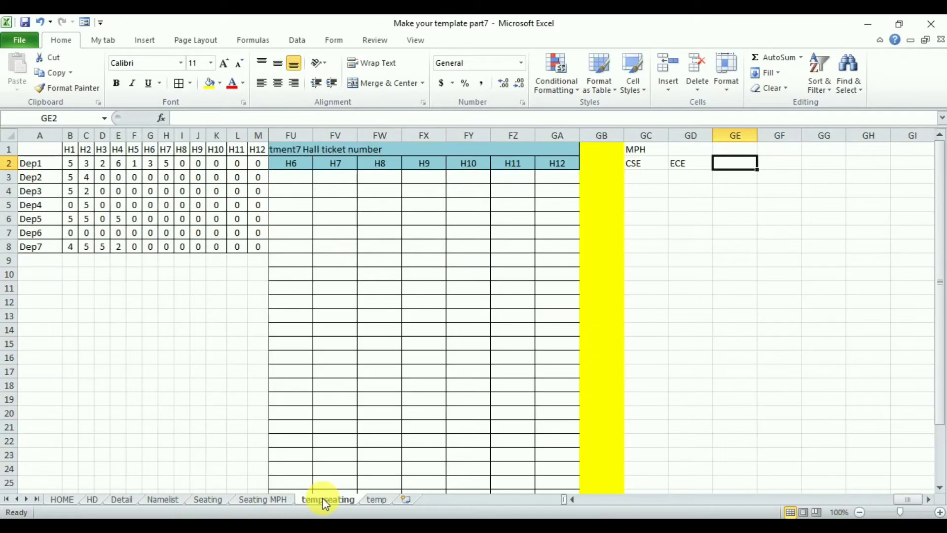
pyautogui.write('=')
pyautogui.click(92, 499)
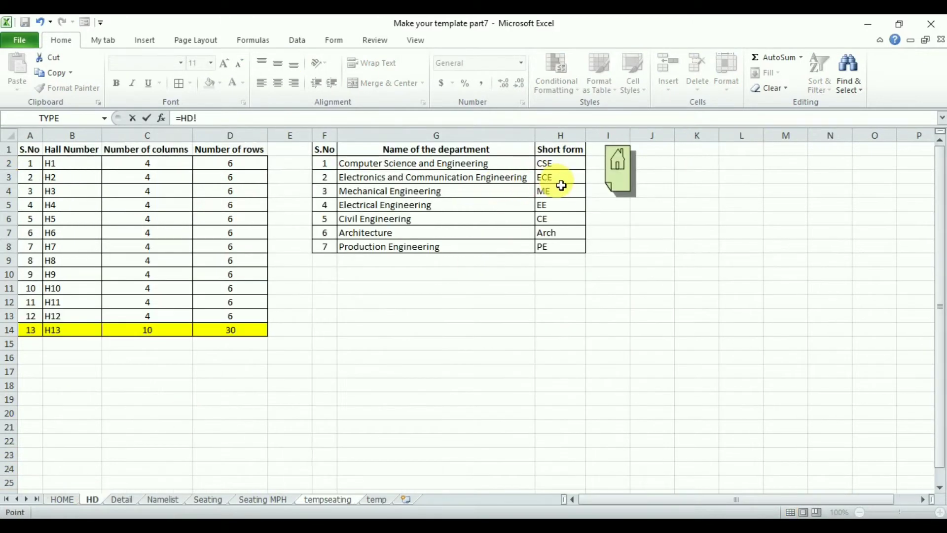
pyautogui.press('Return')
# Link GF2 to the EE short form in cell H5 of the HD sheet.
pyautogui.click(787, 164)
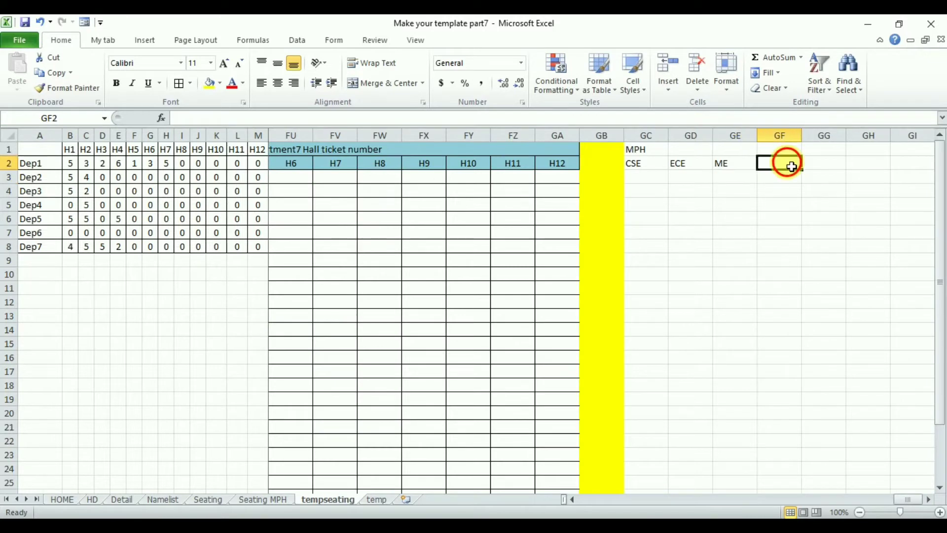
pyautogui.write('=')
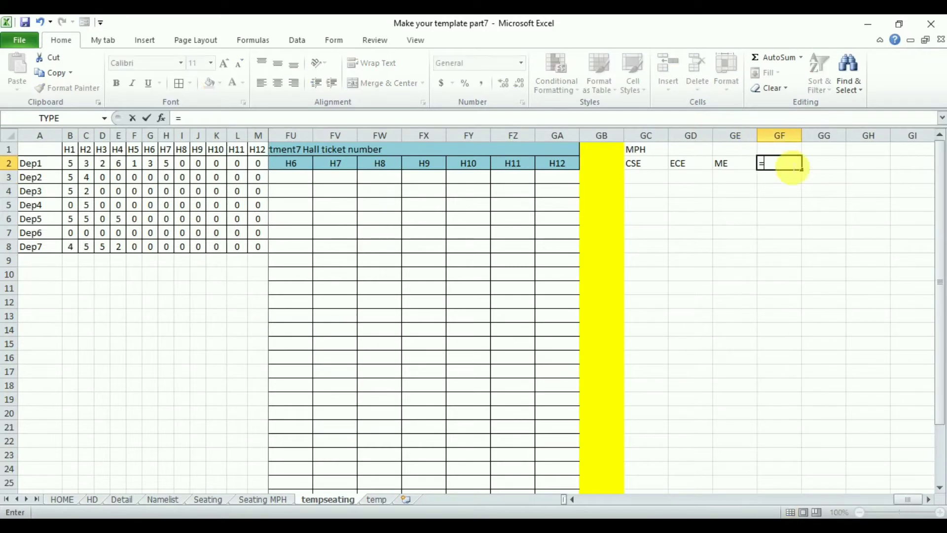
pyautogui.click(94, 502)
pyautogui.click(551, 207)
pyautogui.press('Return')
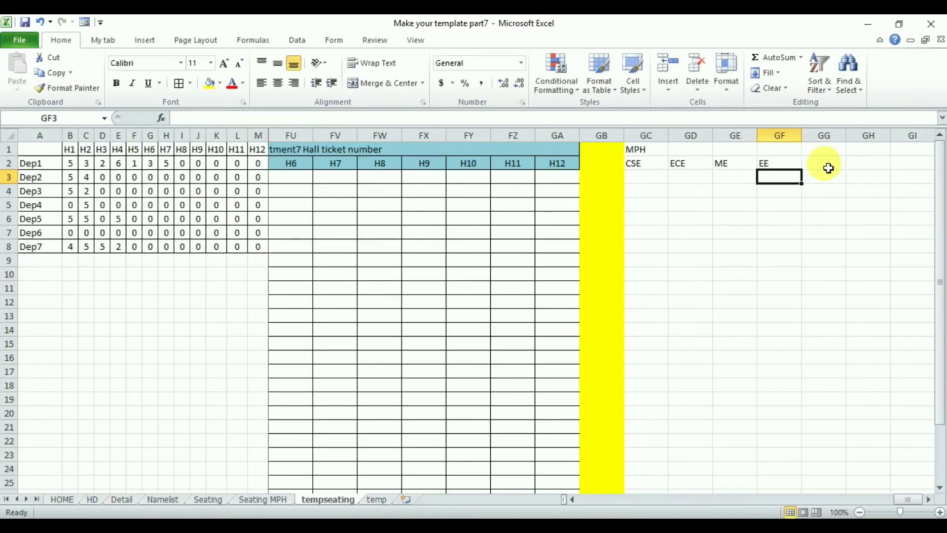
# Link GG2 to the CE short form in cell H6 of the HD sheet.
pyautogui.click(820, 165)
pyautogui.write('=')
pyautogui.scroll(-1, 391, 328)
pyautogui.click(94, 501)
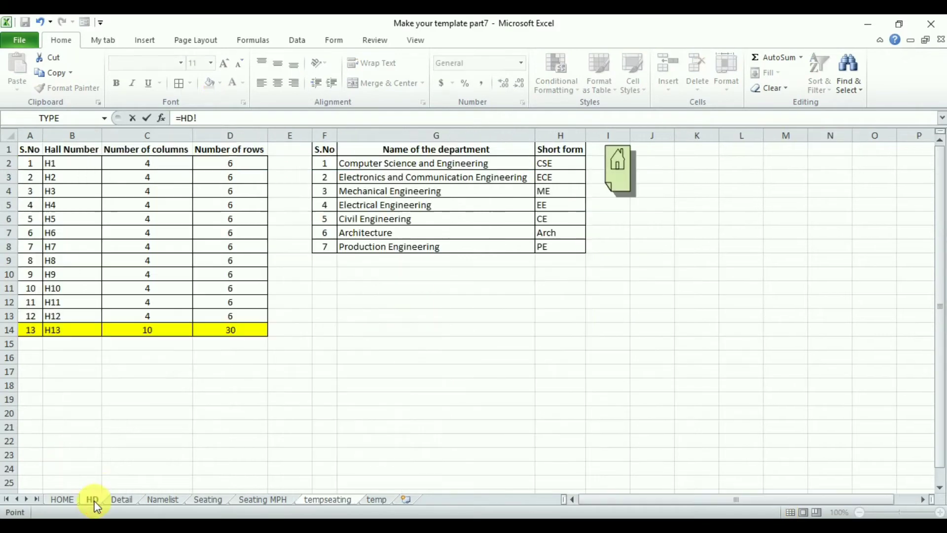
pyautogui.click(550, 219)
pyautogui.press('Return')
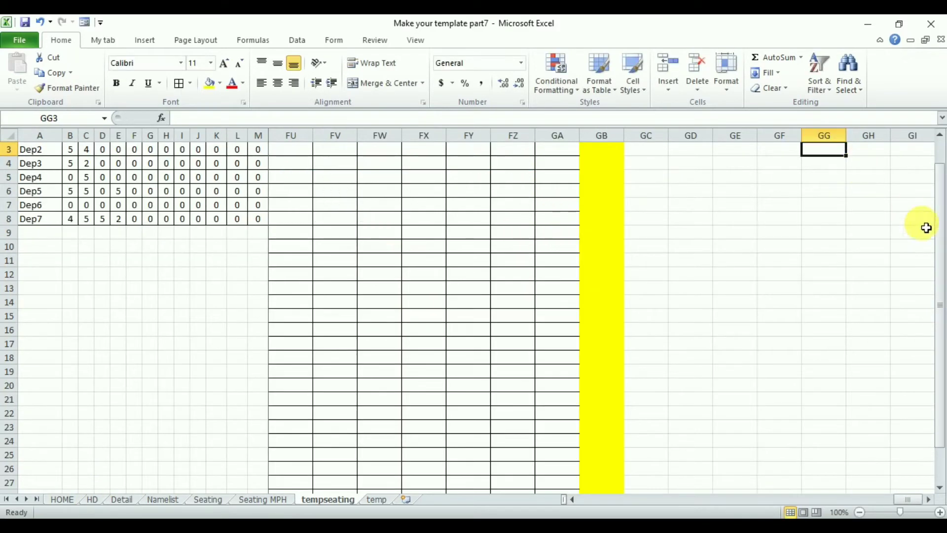
# Link GH2 to the Arch short form with the formula =HD!H7.
pyautogui.moveTo(939, 227); pyautogui.dragTo(940, 207)
pyautogui.click(869, 163)
pyautogui.write('=')
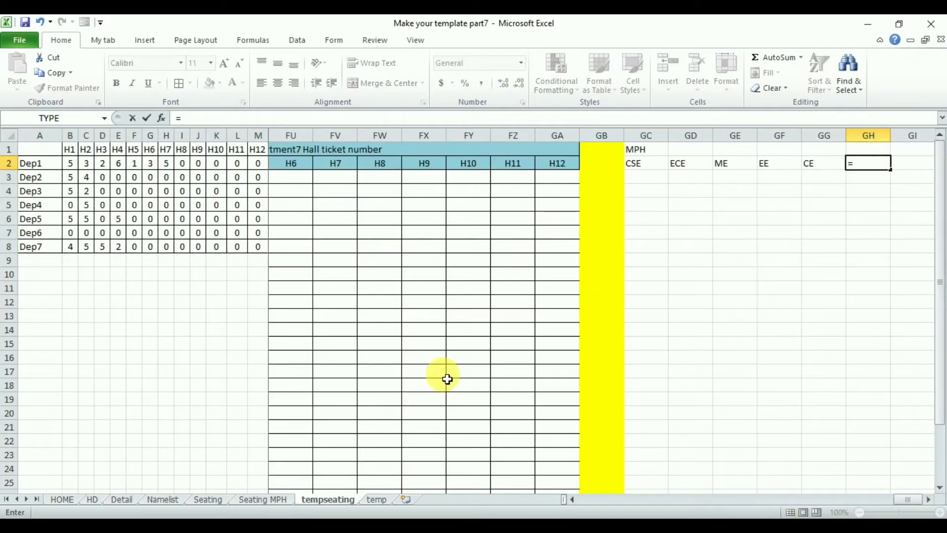
pyautogui.click(93, 499)
pyautogui.click(567, 232)
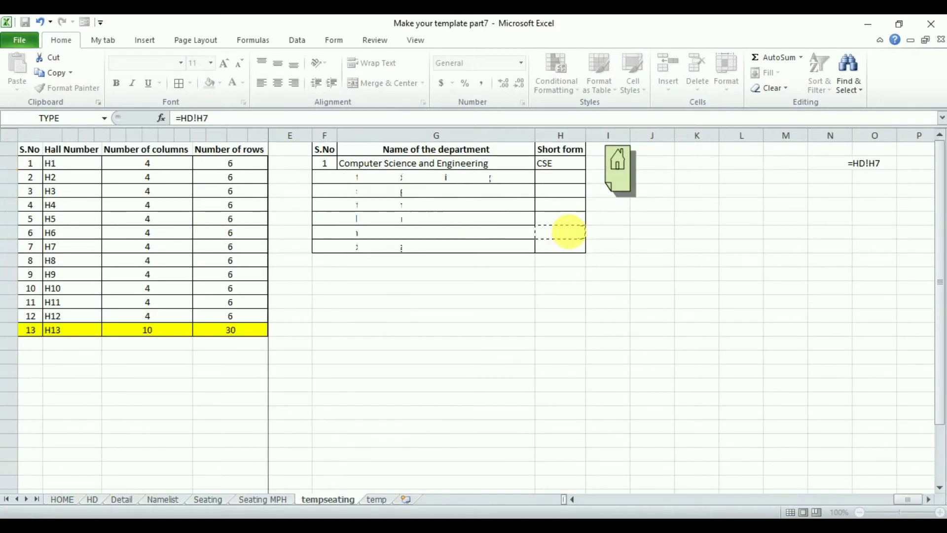
pyautogui.press('Return')
# Link GI2 to the PE short form with the formula =HD!H8.
pyautogui.click(912, 163)
pyautogui.write('=')
pyautogui.scroll(-2, 309, 448)
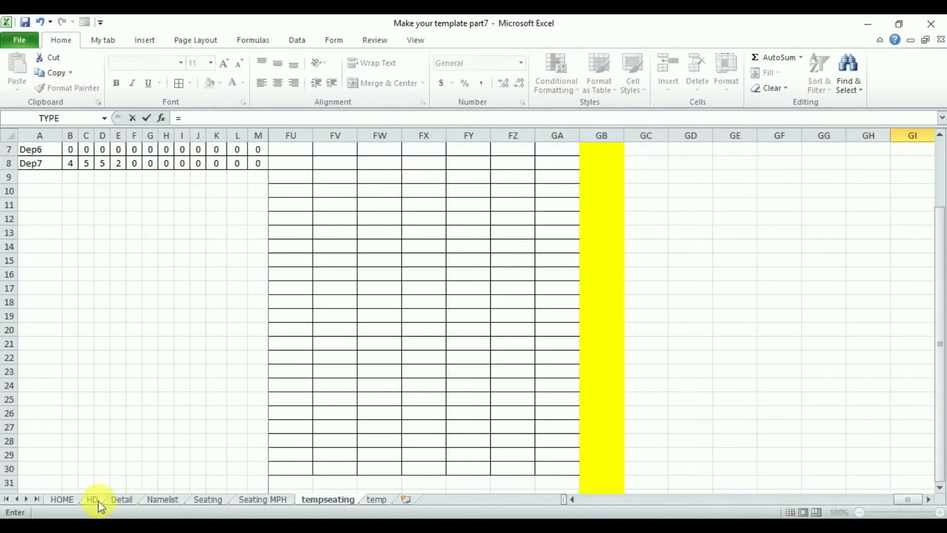
pyautogui.click(93, 499)
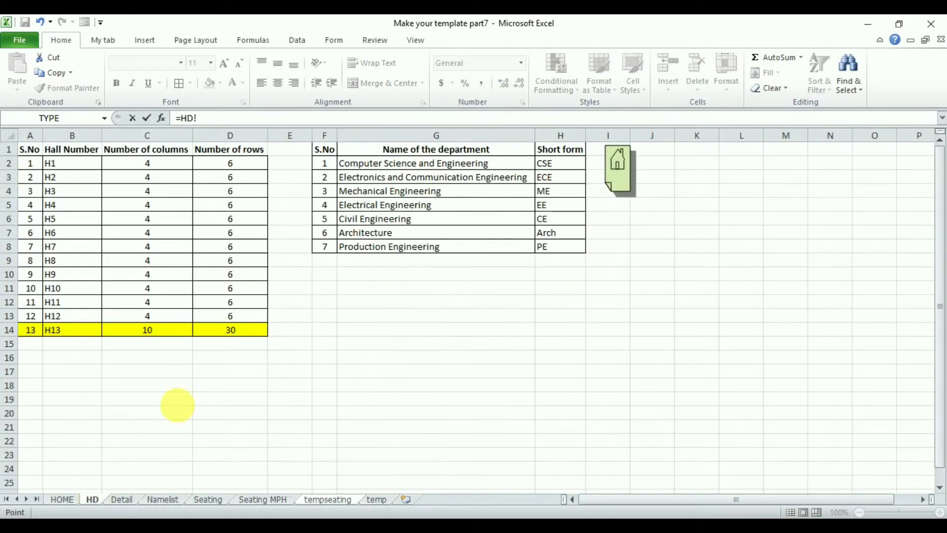
pyautogui.click(563, 249)
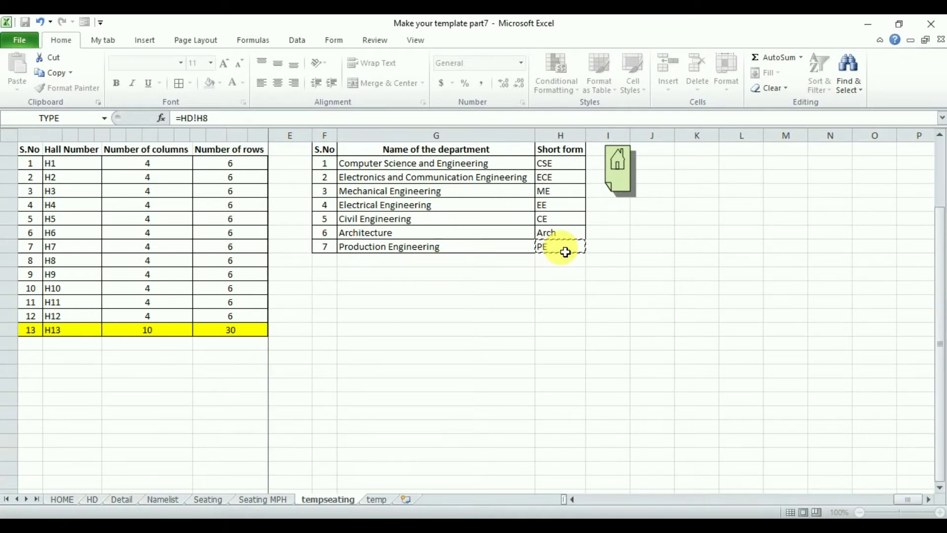
pyautogui.press('Return')
pyautogui.press('Up')
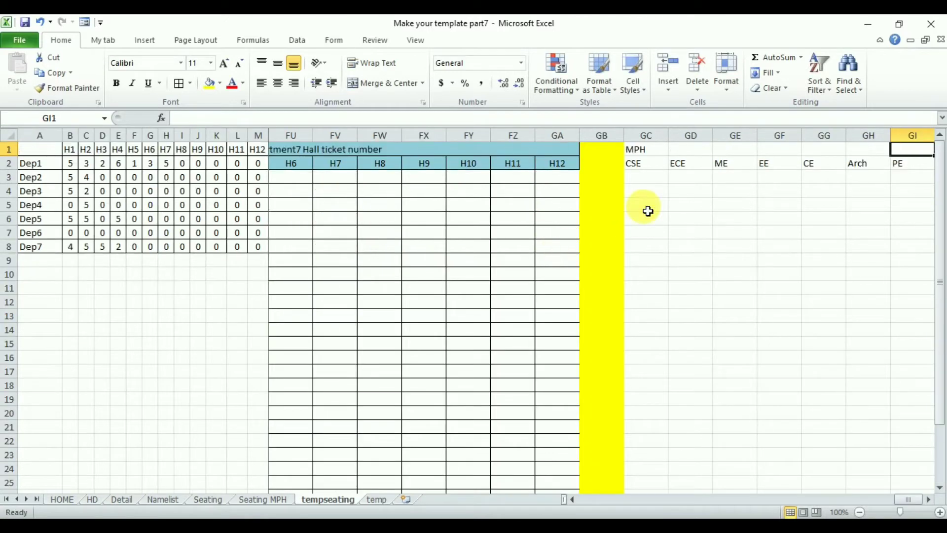
# Extend the heading text in GC1 to "MPH- Names".
pyautogui.click(662, 149)
pyautogui.click(209, 120)
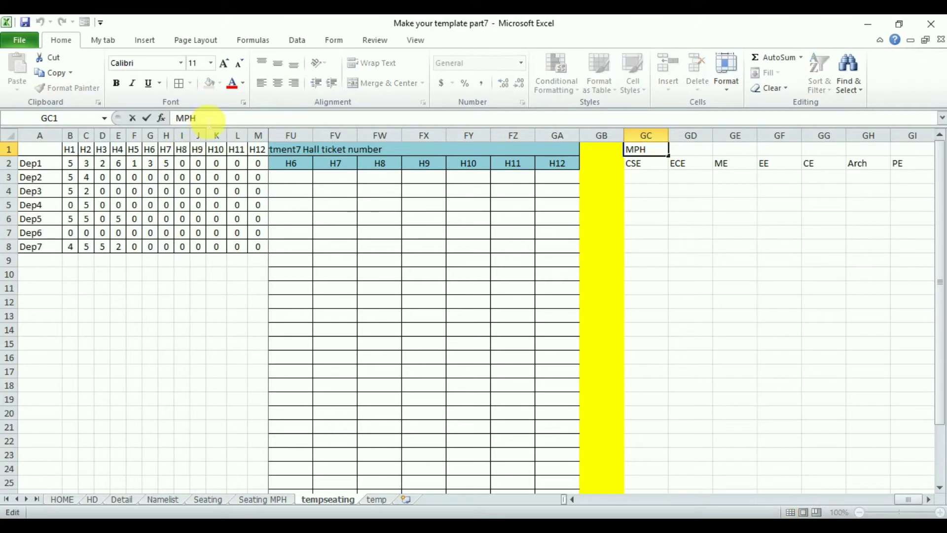
pyautogui.write('- Names')
pyautogui.press('Return')
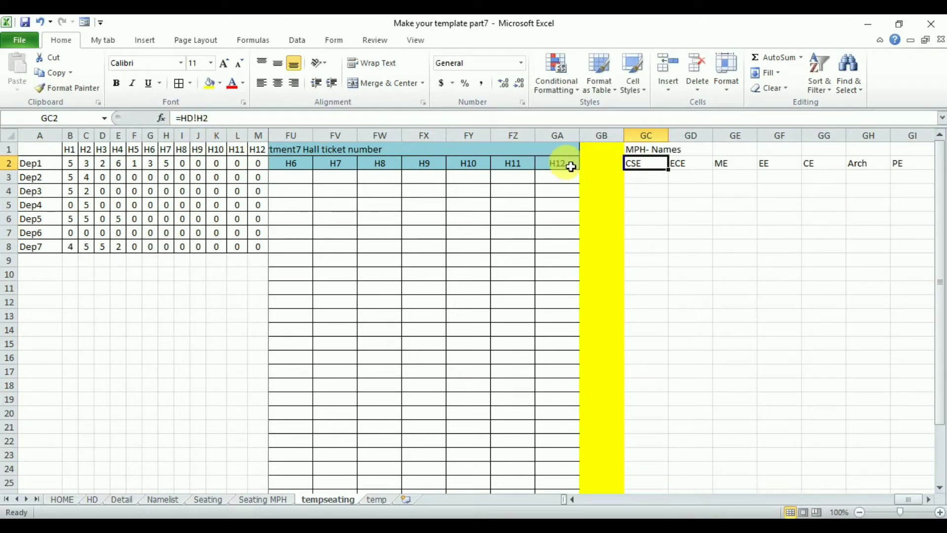
# Merge and center the MPH- Names heading across GC1:GI1, and center the department short forms in GC2:GI2.
pyautogui.moveTo(657, 150); pyautogui.dragTo(910, 148)
pyautogui.click(387, 83)
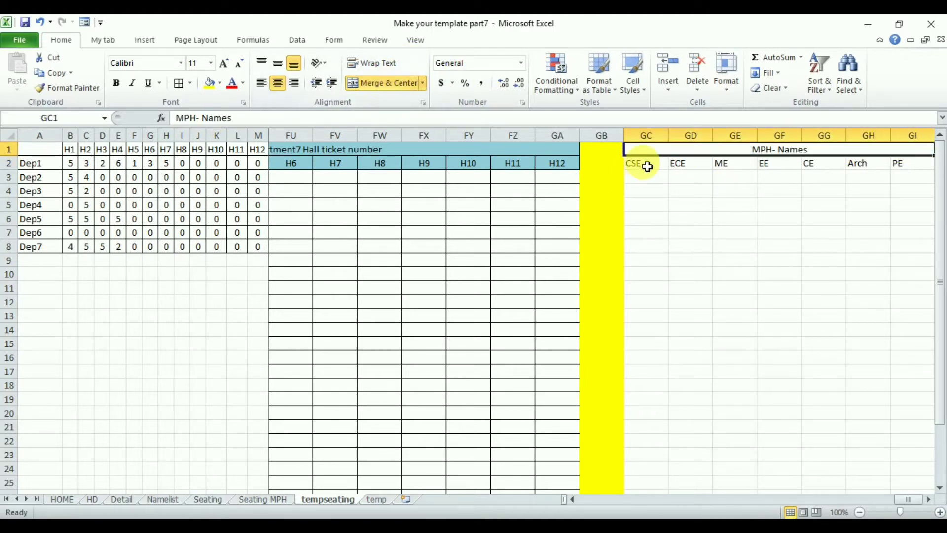
pyautogui.moveTo(636, 164); pyautogui.dragTo(907, 167)
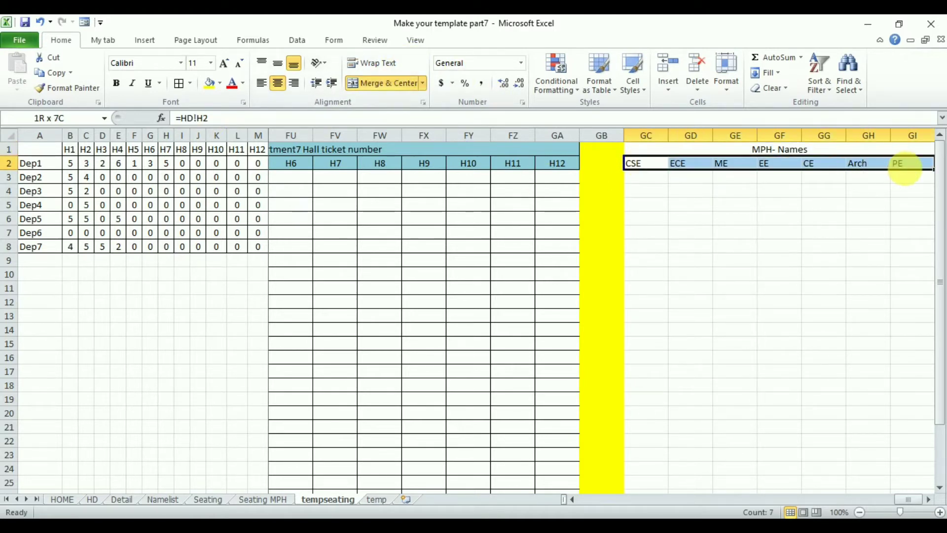
pyautogui.click(278, 83)
# Fill the MPH- Names heading and department short forms in GC1:GI2 with light orange and add all borders.
pyautogui.moveTo(691, 149); pyautogui.dragTo(691, 164)
pyautogui.click(220, 84)
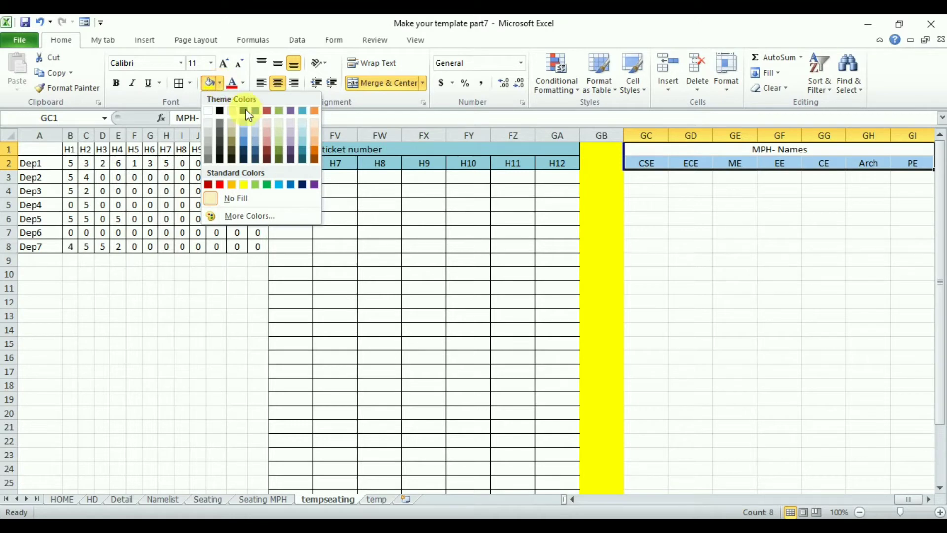
pyautogui.click(312, 131)
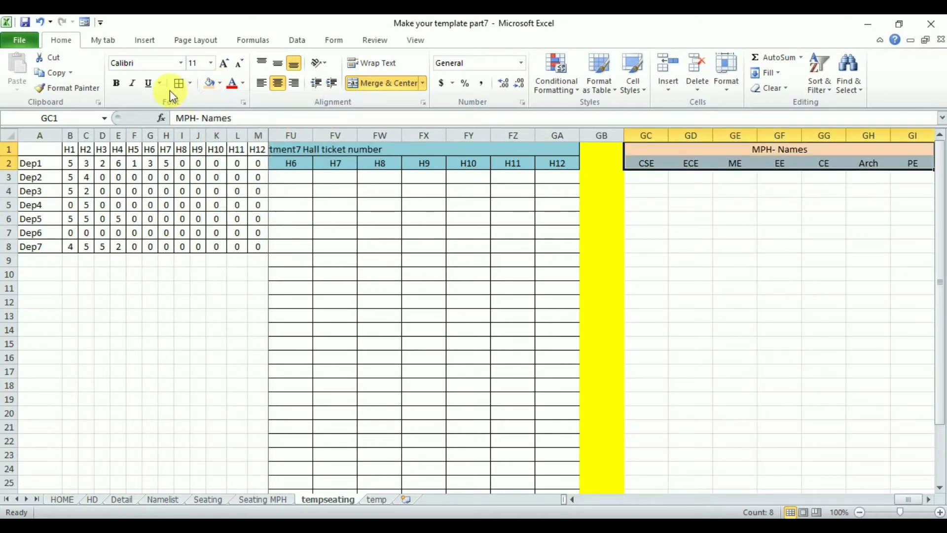
pyautogui.click(178, 81)
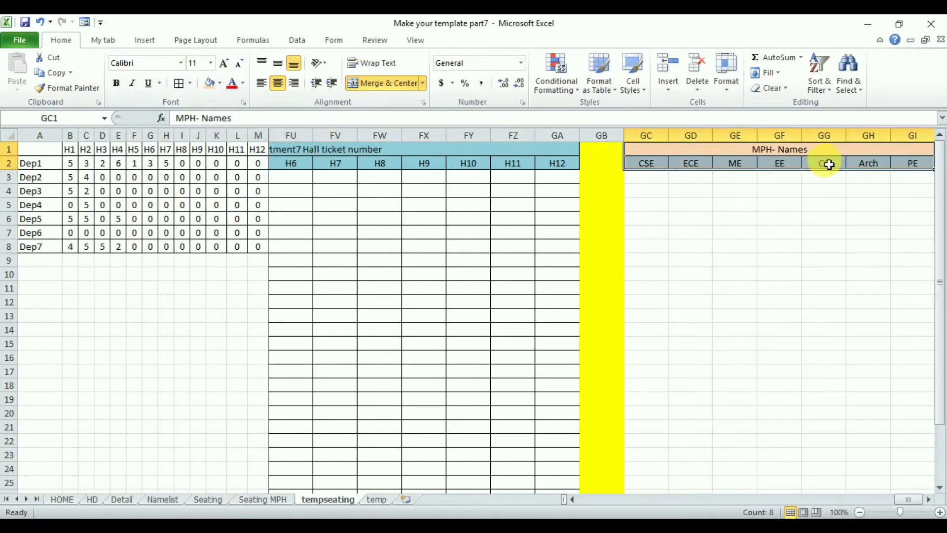
pyautogui.click(818, 152)
pyautogui.click(649, 182)
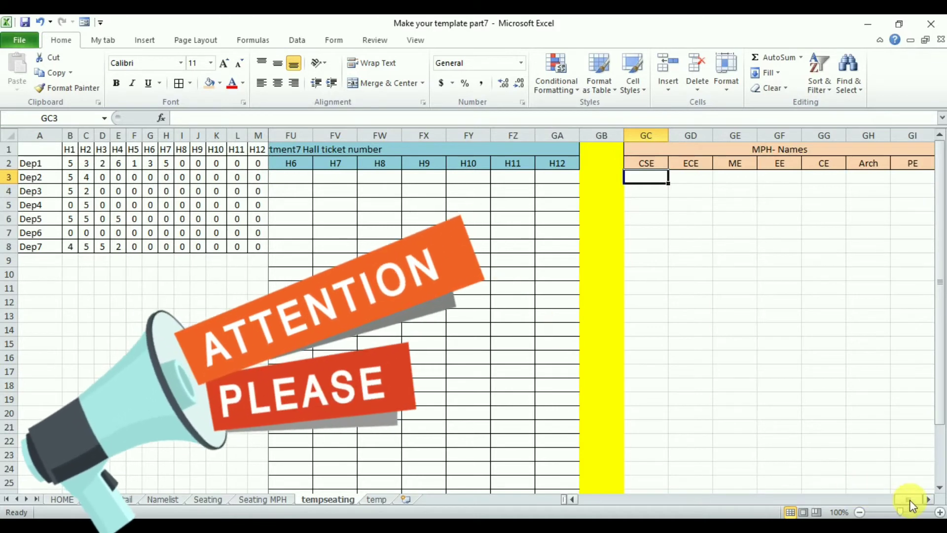
# Enter the column heading MPH in cell N1, beside the H12 count column.
pyautogui.moveTo(911, 500); pyautogui.dragTo(580, 511)
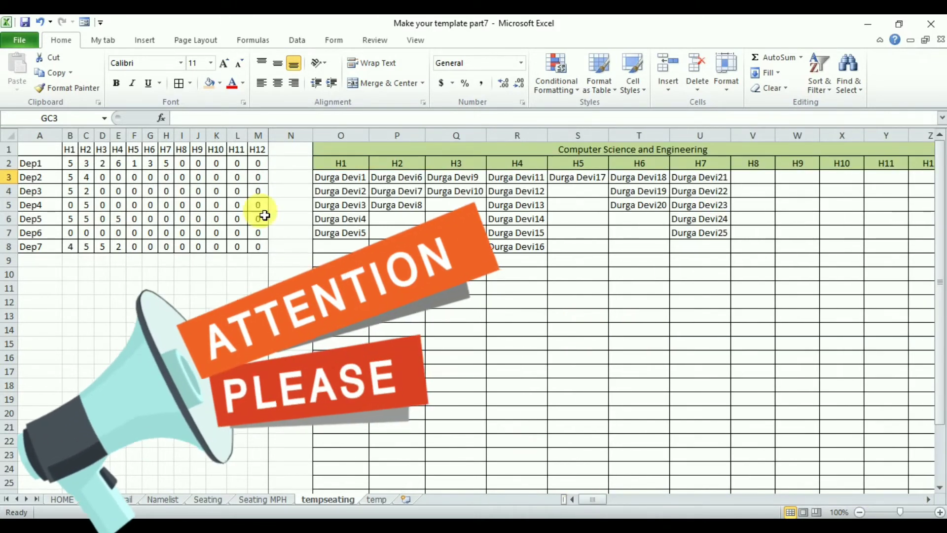
pyautogui.click(297, 153)
pyautogui.write('MPH')
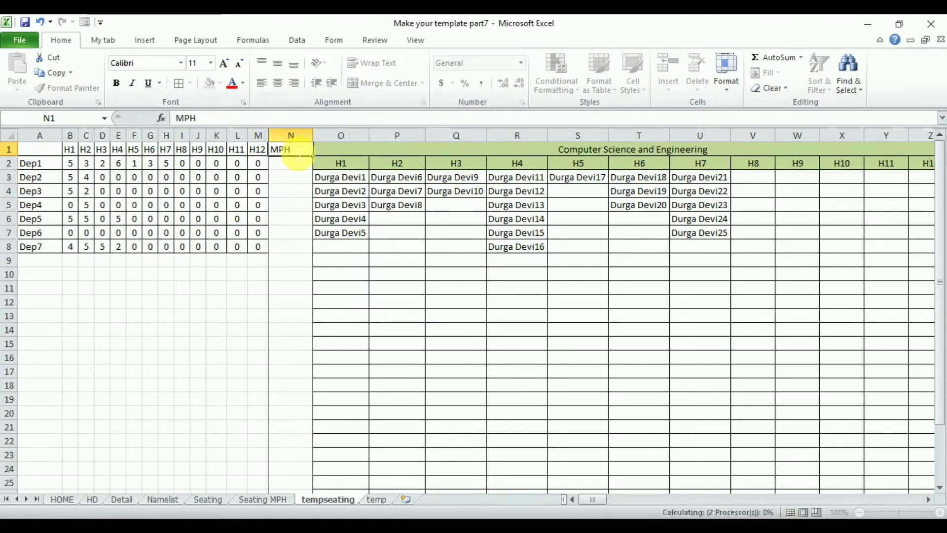
pyautogui.press('Return')
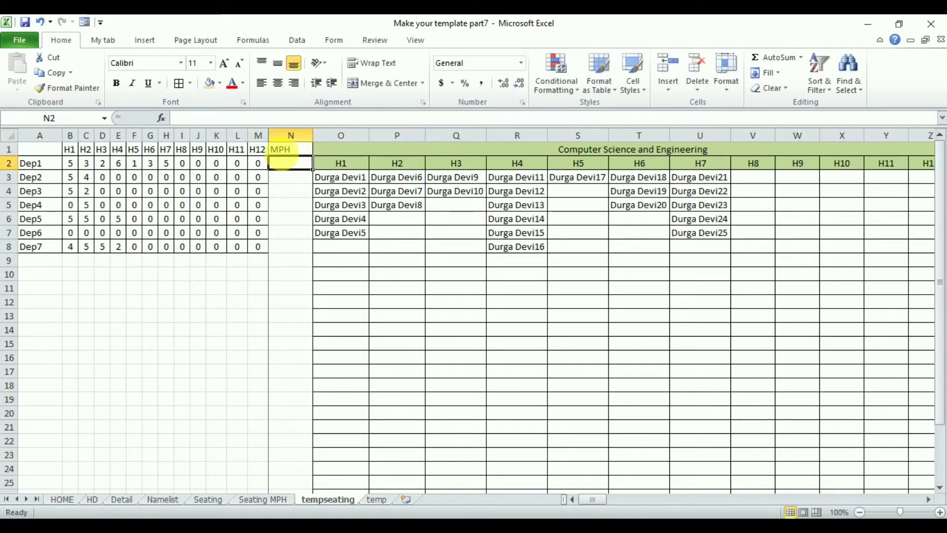
# Link N2 to the CSE student number with ='Seating MPH'!M6 and fill the formula down to N8 for Dep7.
pyautogui.write('=')
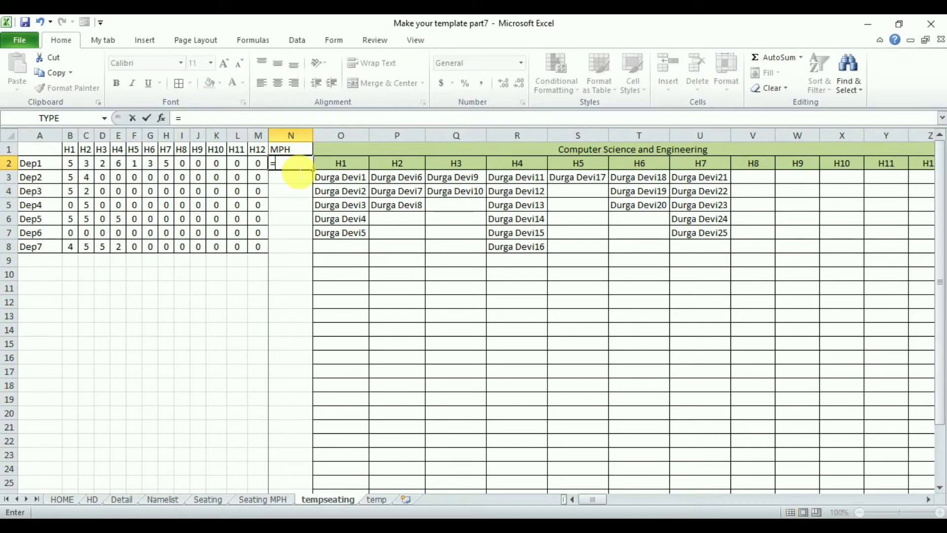
pyautogui.click(278, 498)
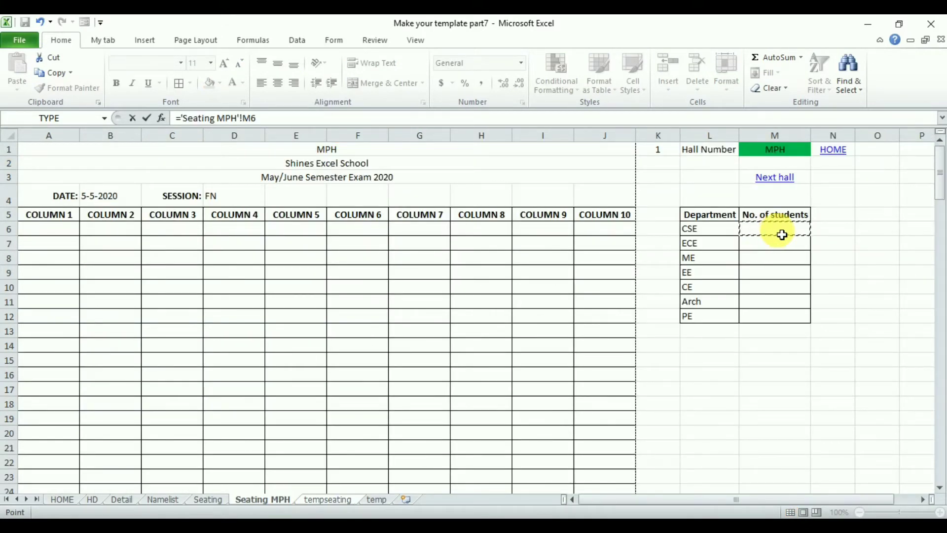
pyautogui.press('Return')
pyautogui.click(291, 169)
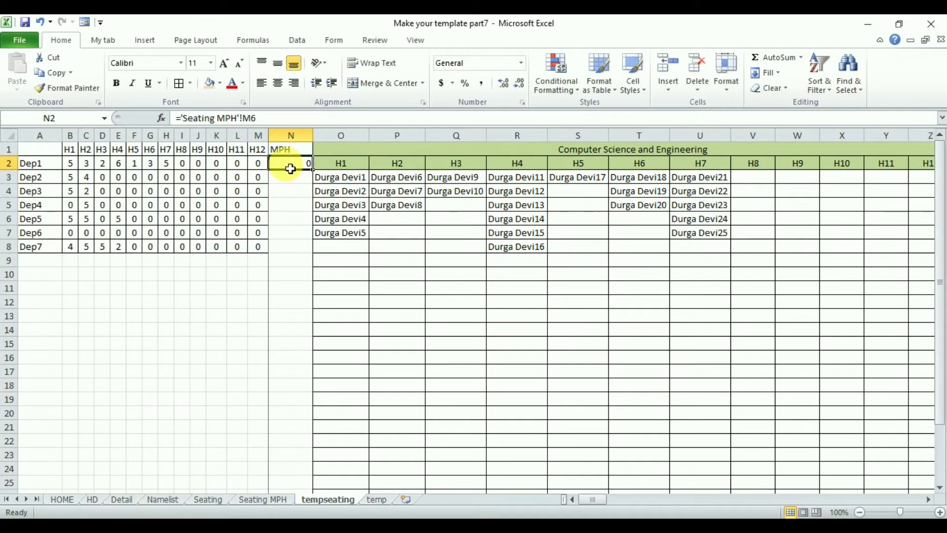
pyautogui.moveTo(317, 174); pyautogui.dragTo(306, 254)
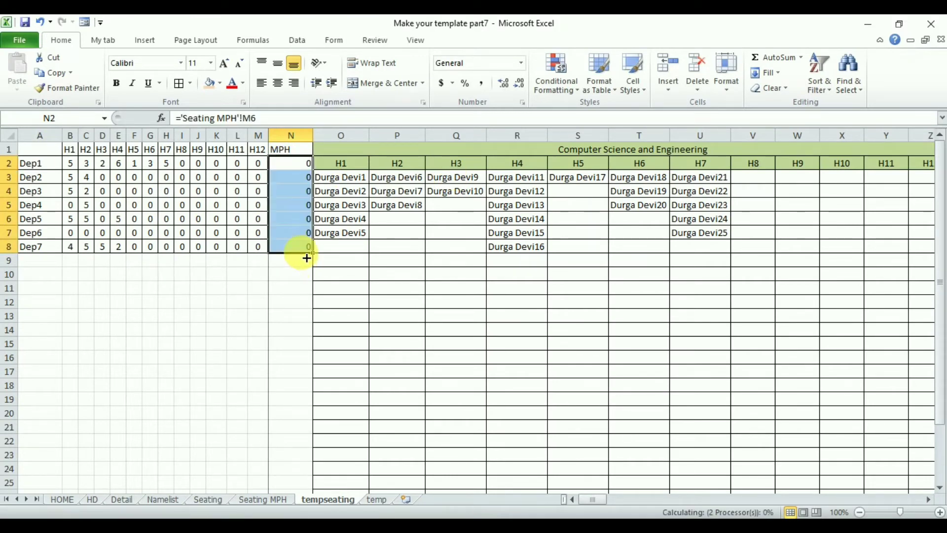
# Center the MPH counts in N2:N8 and add borders to N1:N8.
pyautogui.click(278, 83)
pyautogui.moveTo(290, 151); pyautogui.dragTo(303, 247)
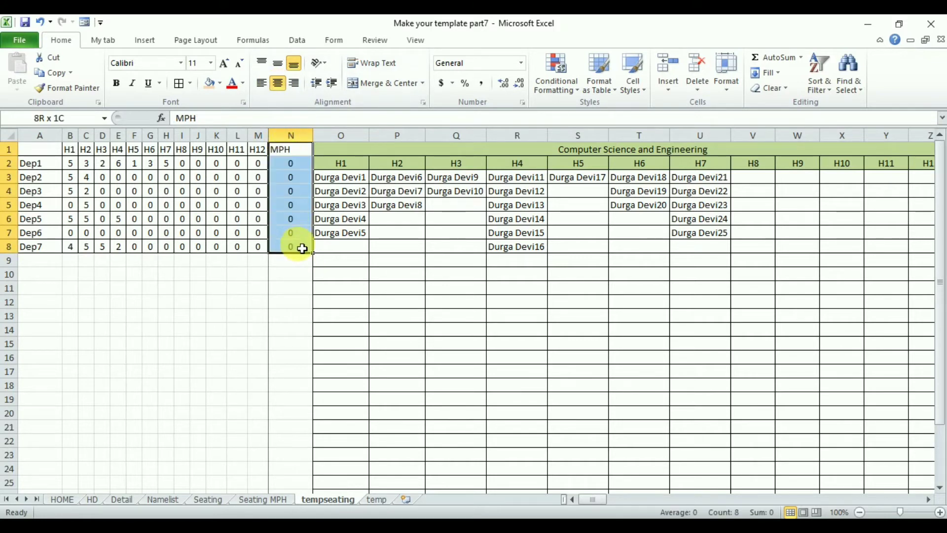
pyautogui.click(180, 85)
pyautogui.click(303, 295)
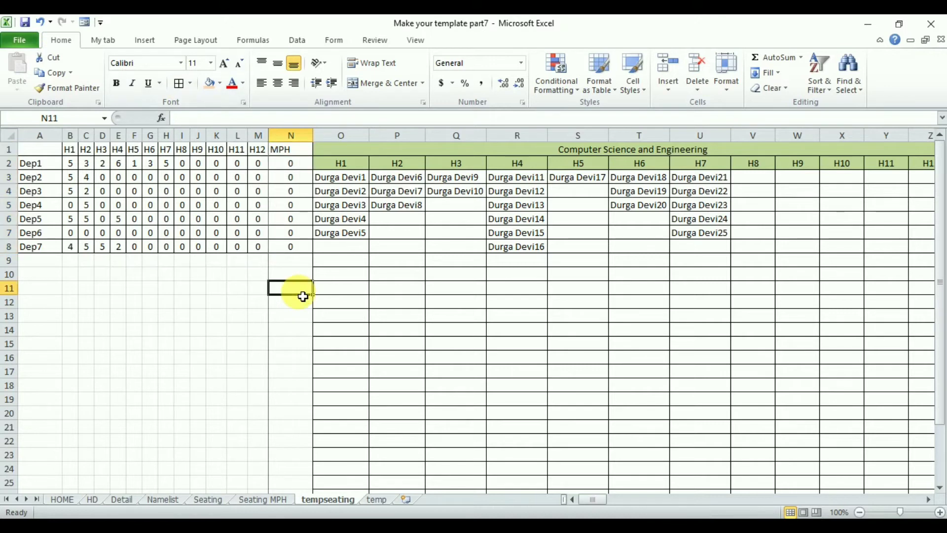
# Check how the frozen columns scroll on tempseating, then unfreeze the panes.
pyautogui.click(928, 499)
pyautogui.click(928, 499)
pyautogui.moveTo(597, 499); pyautogui.dragTo(562, 500)
pyautogui.click(293, 149)
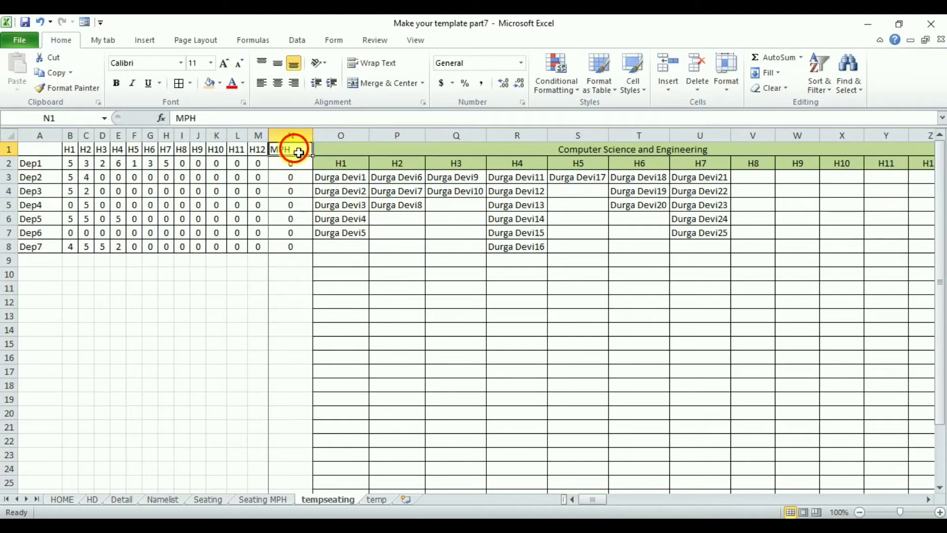
pyautogui.click(413, 39)
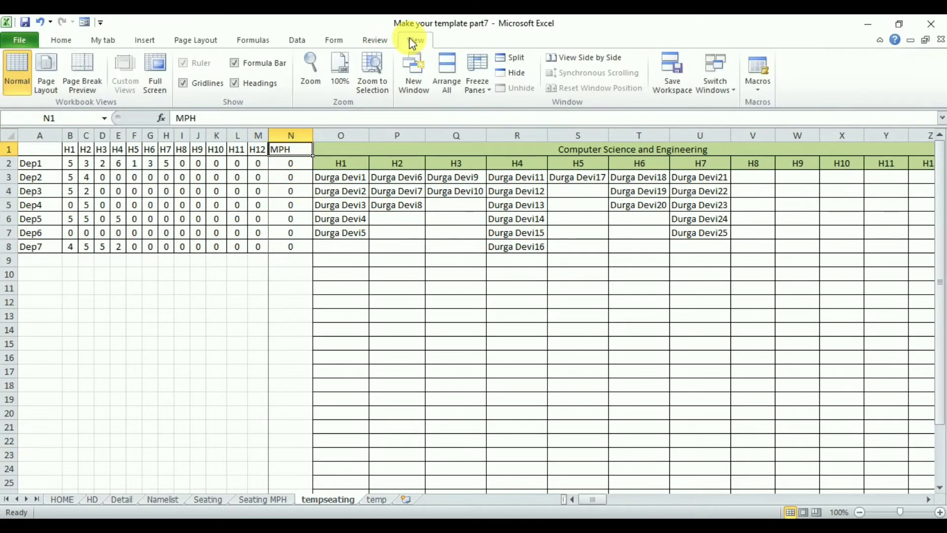
pyautogui.click(478, 89)
pyautogui.click(519, 115)
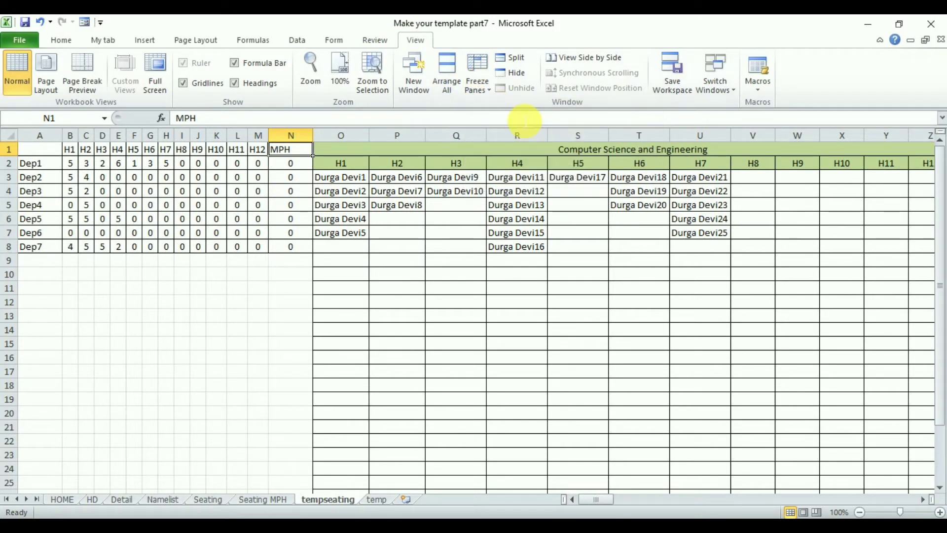
# Try freezing the panes at the MPH heading cell N1, check the horizontal scrolling, and unfreeze them again.
pyautogui.click(478, 80)
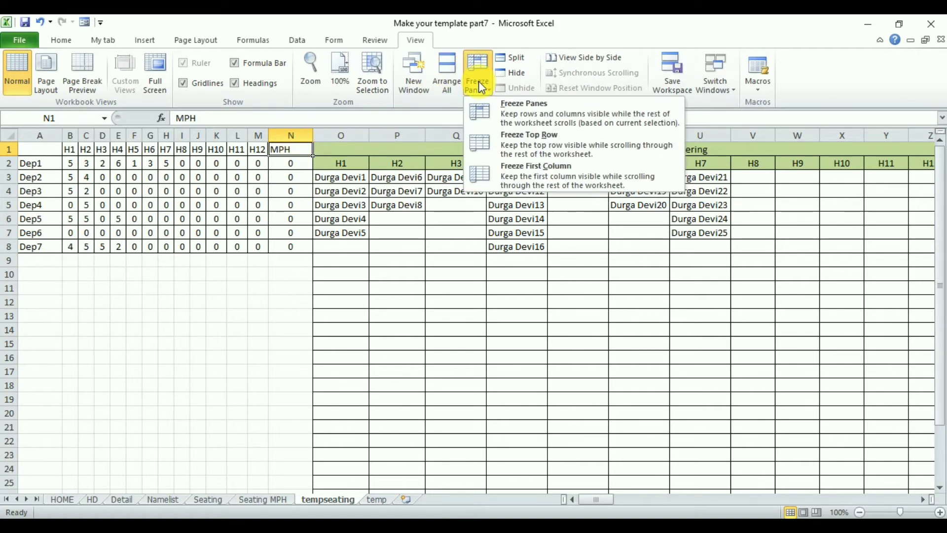
pyautogui.click(532, 120)
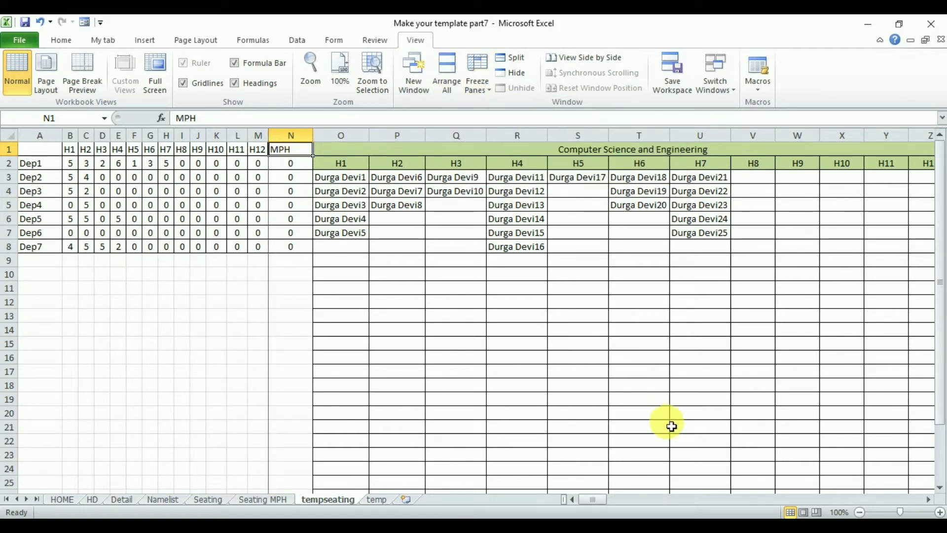
pyautogui.click(926, 500)
pyautogui.click(926, 500)
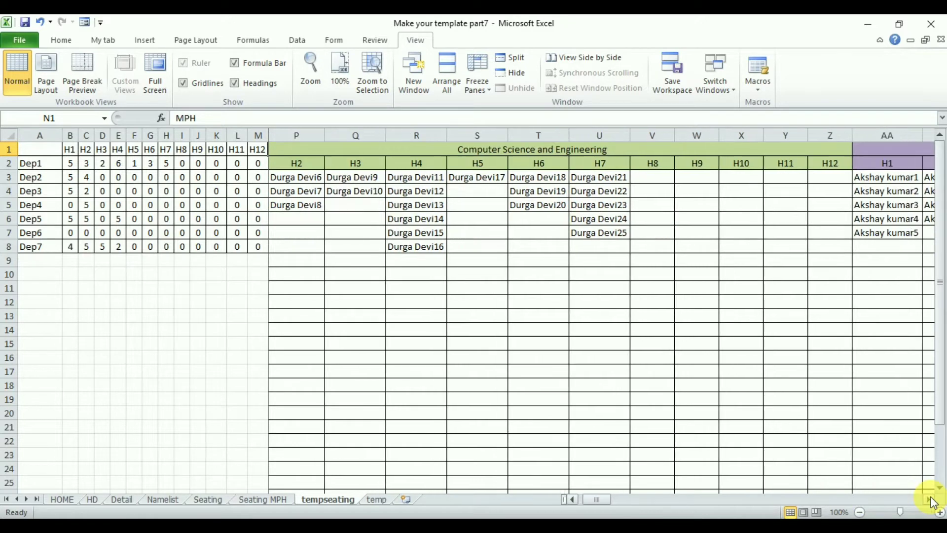
pyautogui.moveTo(598, 499); pyautogui.dragTo(593, 499)
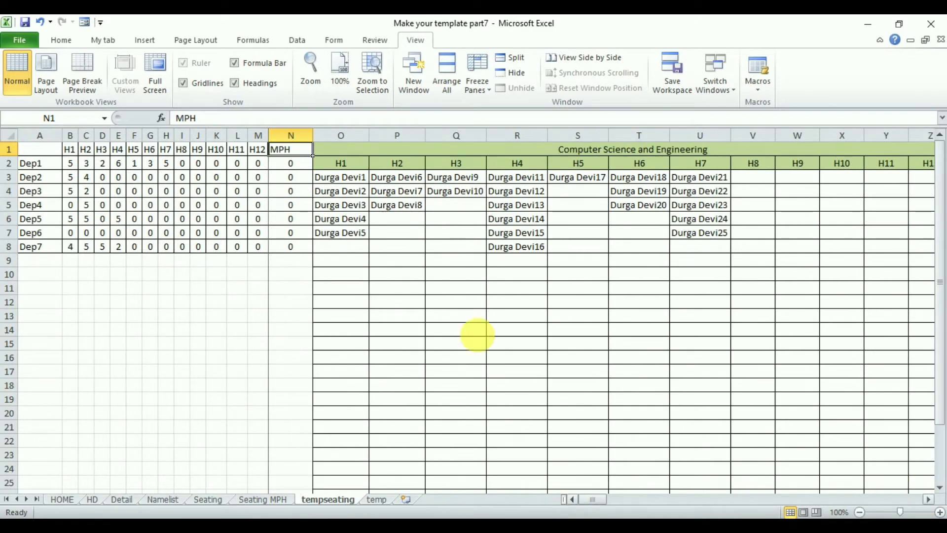
pyautogui.click(479, 79)
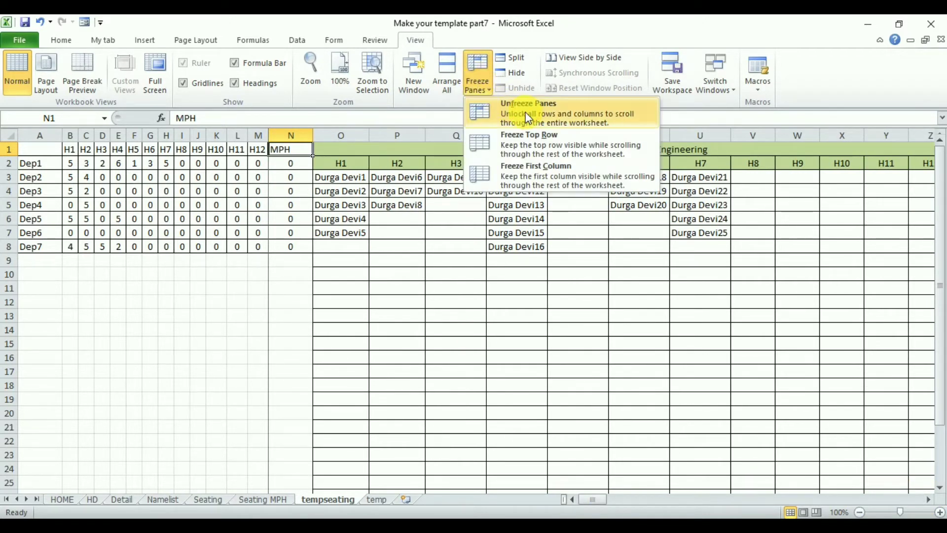
pyautogui.click(513, 105)
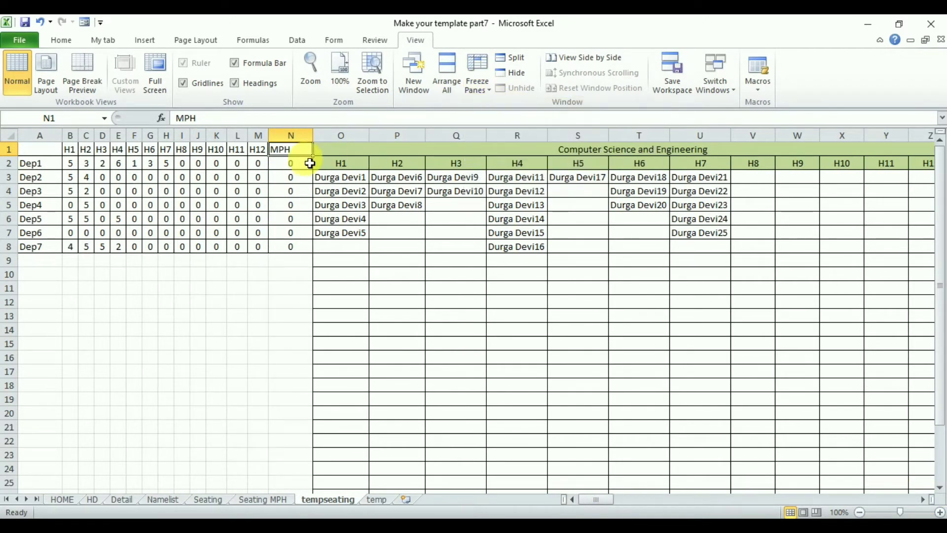
# Freeze the panes at O2 so row 1 and columns A through N stay fixed, and check scrolling in both directions.
pyautogui.click(338, 143)
pyautogui.click(478, 83)
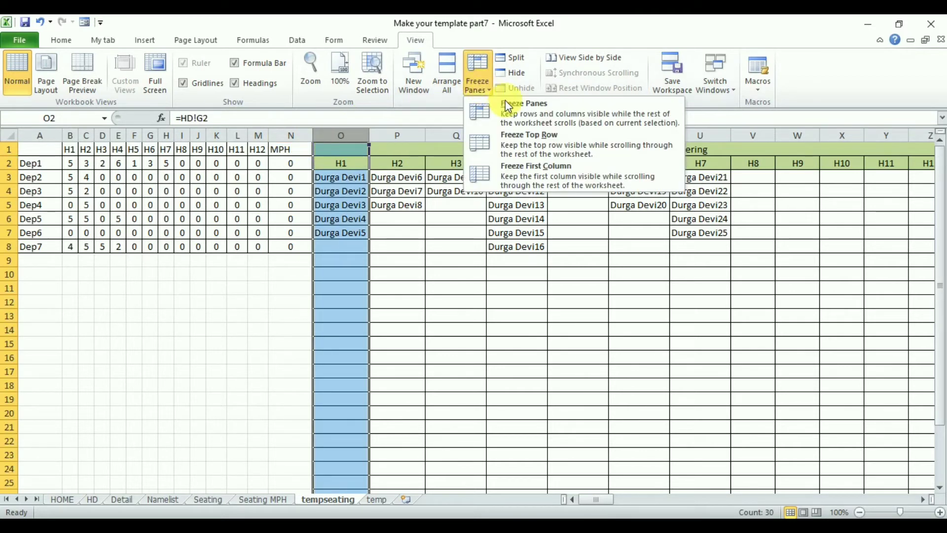
pyautogui.click(524, 114)
pyautogui.click(703, 401)
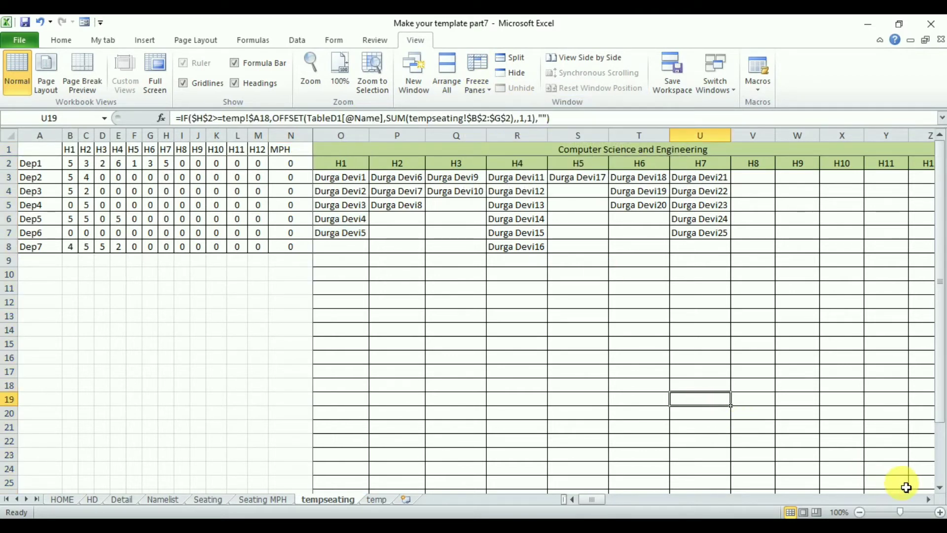
pyautogui.click(928, 499)
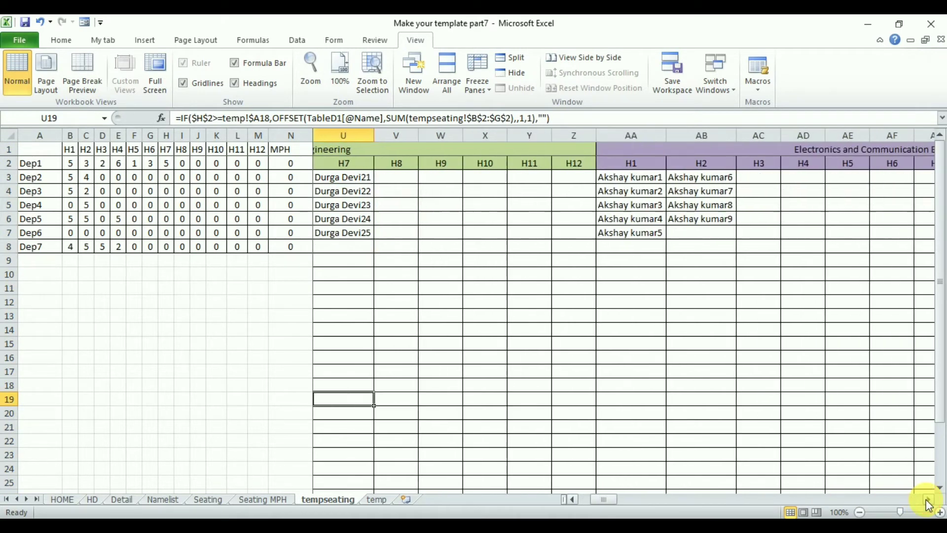
pyautogui.click(940, 487)
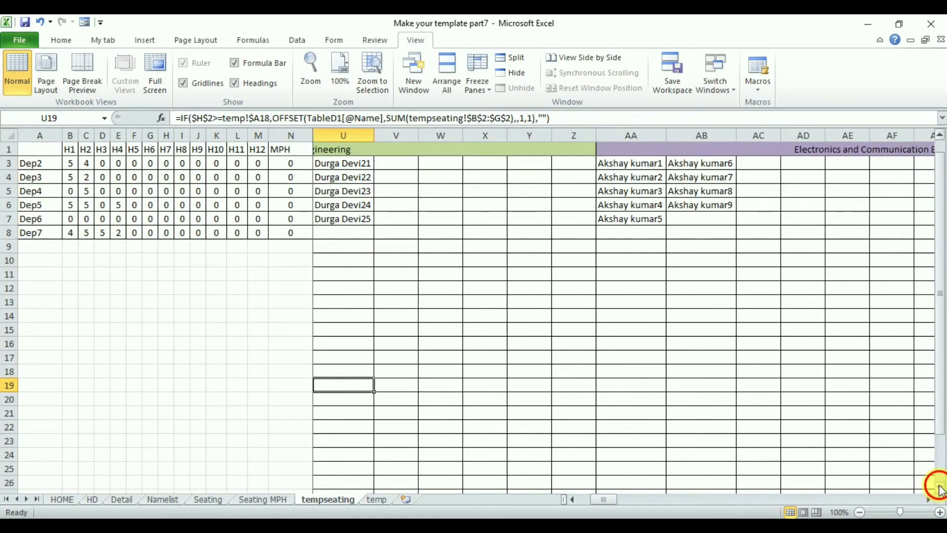
pyautogui.click(940, 486)
pyautogui.moveTo(940, 340); pyautogui.dragTo(937, 255)
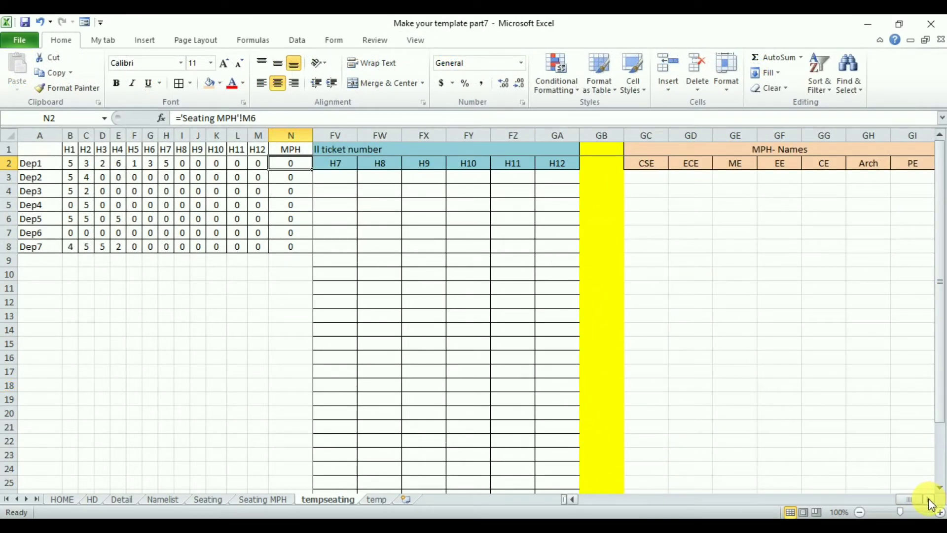
# Start an IF formula in GC3 under CSE of MPH- Names with the logical test $N$2>=temp!$A2.
pyautogui.click(929, 500)
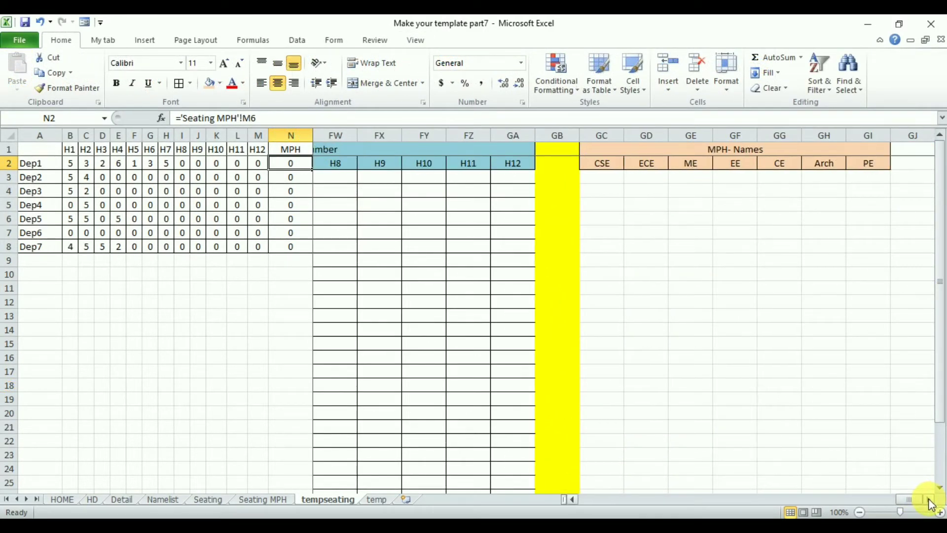
pyautogui.click(607, 182)
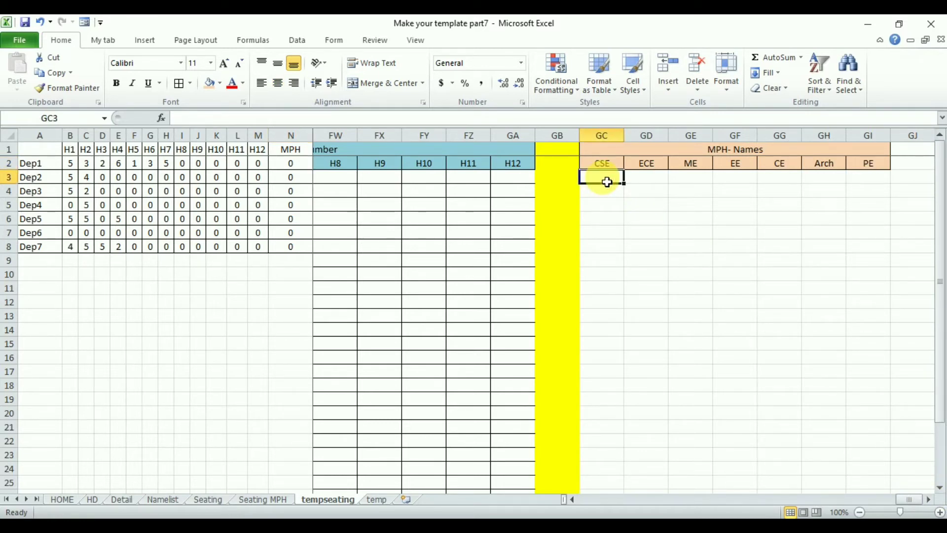
pyautogui.write('=')
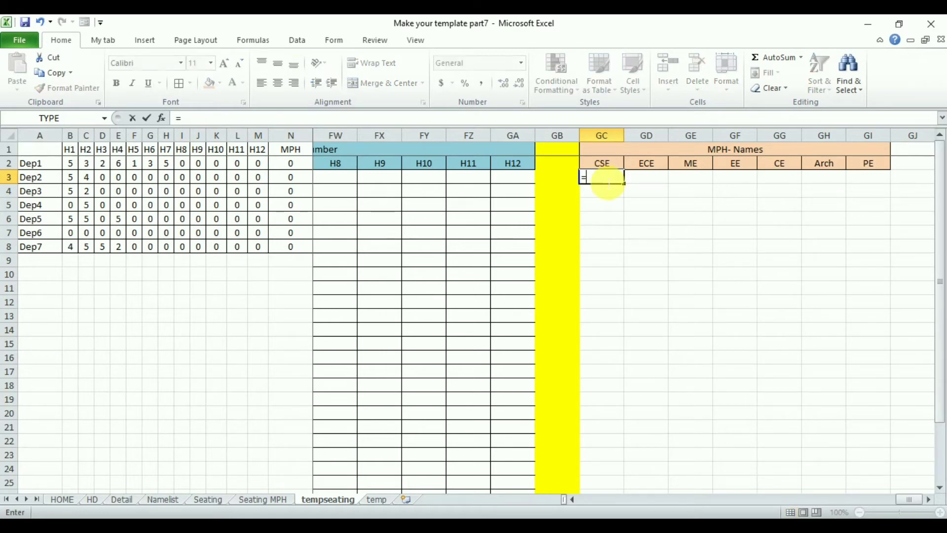
pyautogui.write('if')
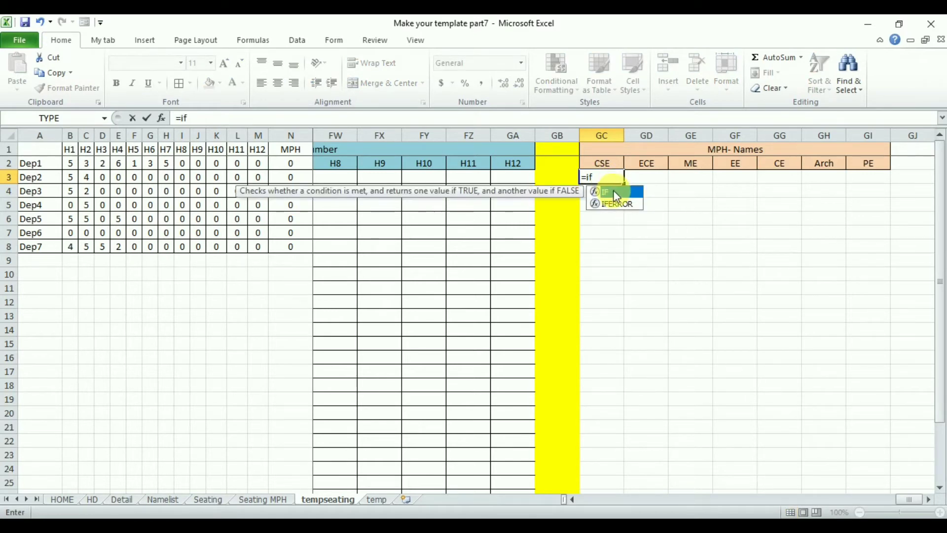
pyautogui.doubleClick(616, 193)
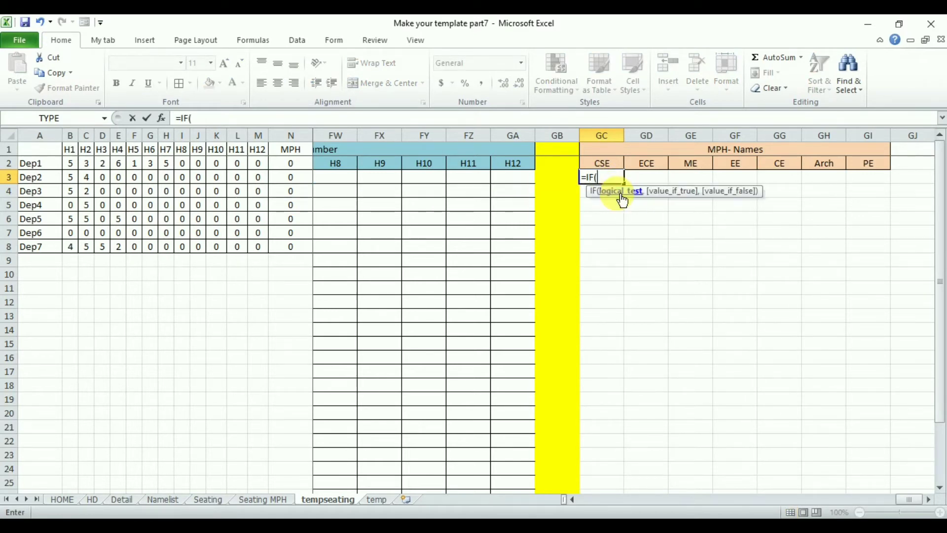
pyautogui.click(294, 167)
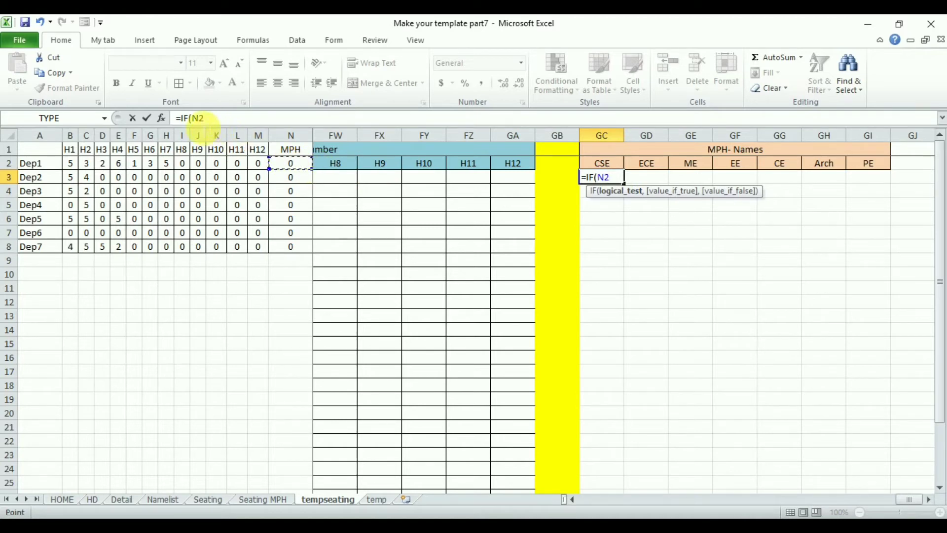
pyautogui.click(200, 117)
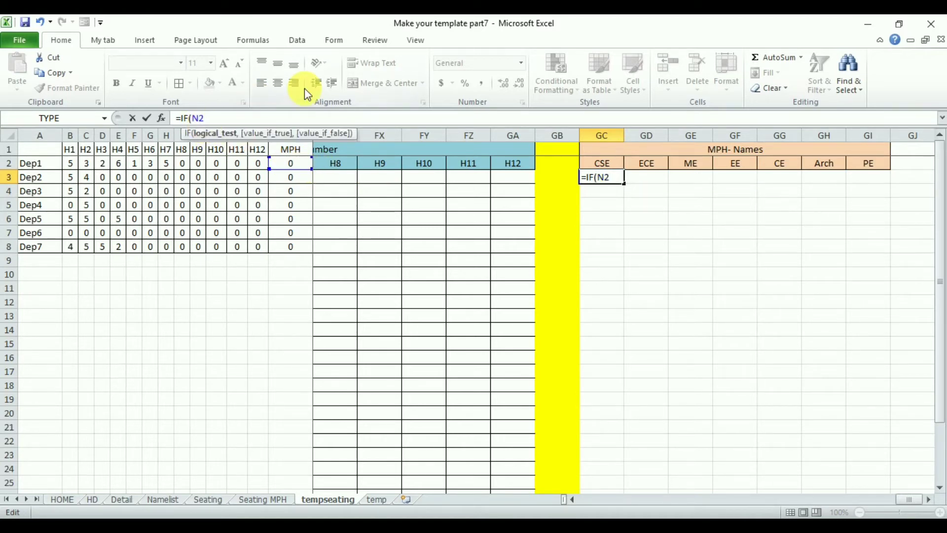
pyautogui.write('$N$')
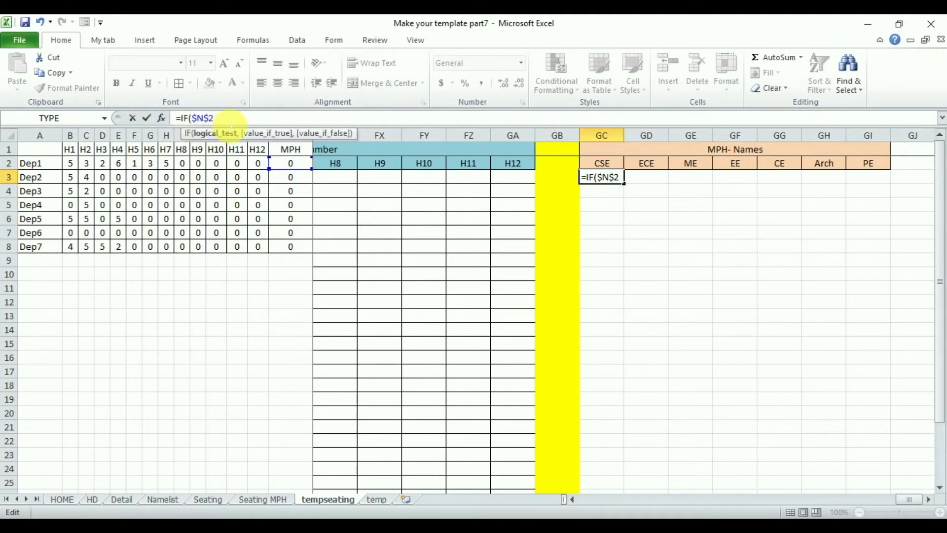
pyautogui.click(231, 123)
pyautogui.click(377, 499)
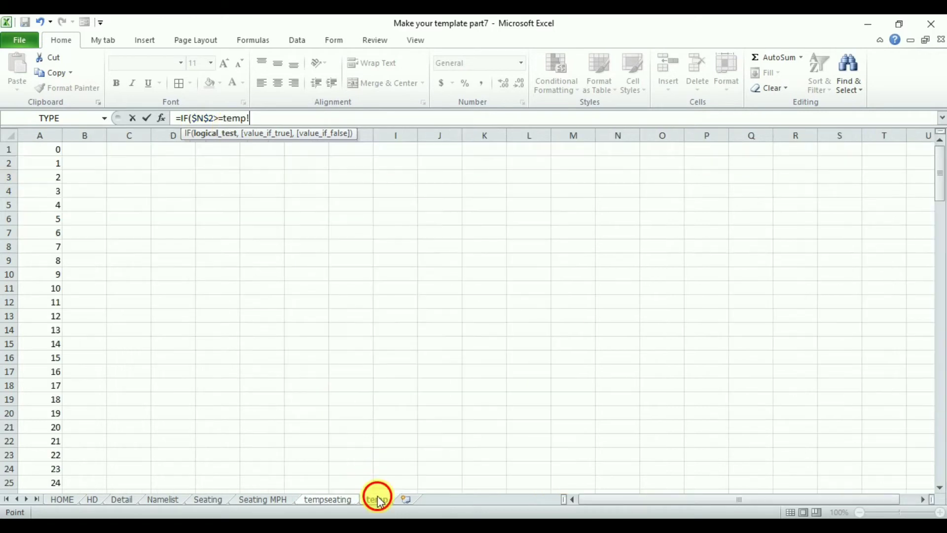
pyautogui.click(56, 169)
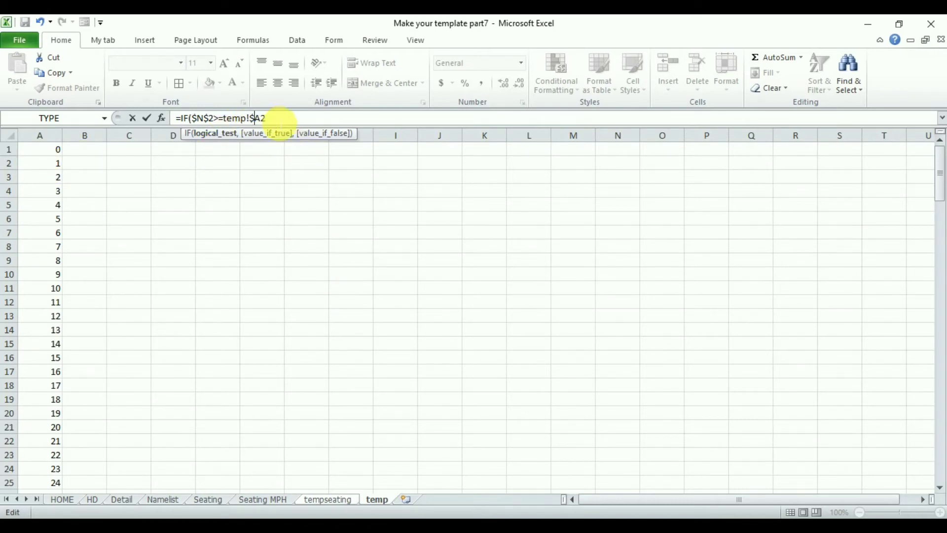
pyautogui.click(280, 119)
pyautogui.write(',')
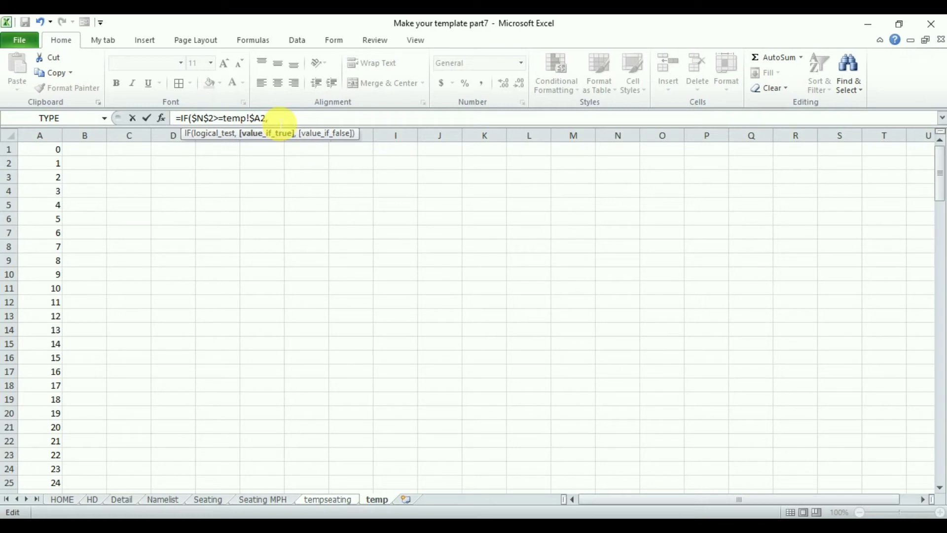
pyautogui.write('off')
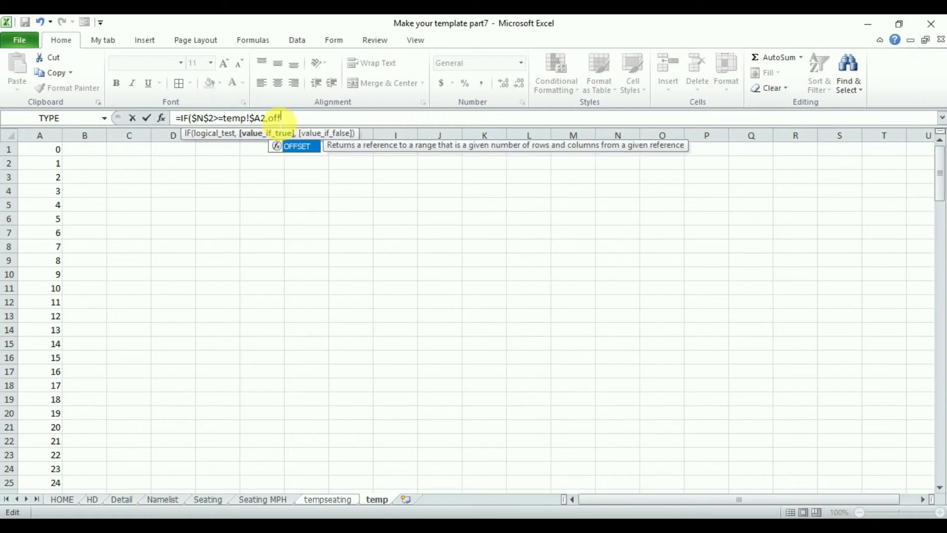
pyautogui.doubleClick(297, 143)
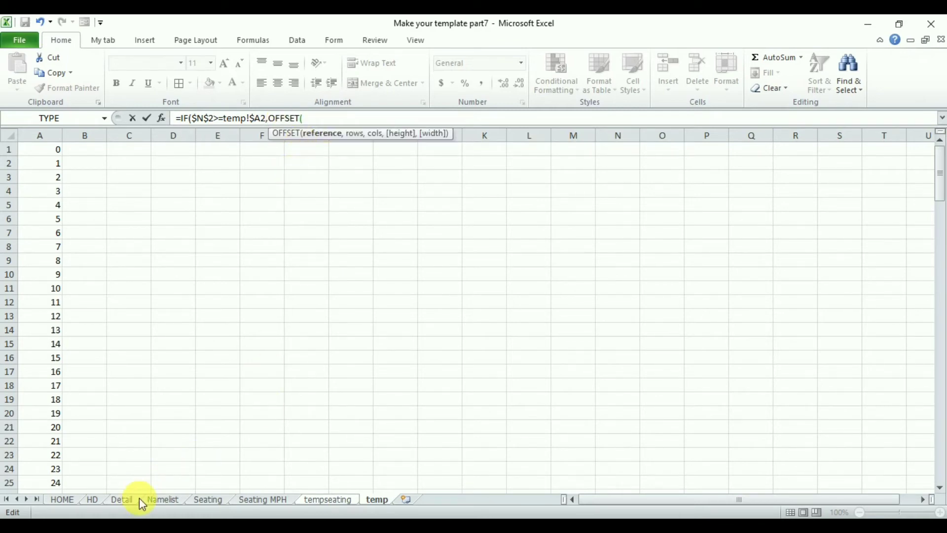
pyautogui.click(163, 499)
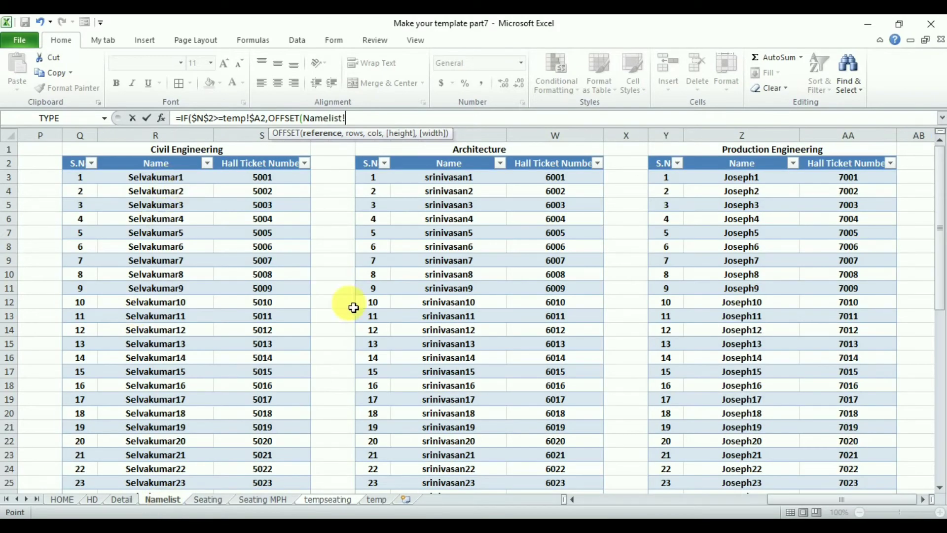
pyautogui.moveTo(795, 500); pyautogui.dragTo(587, 500)
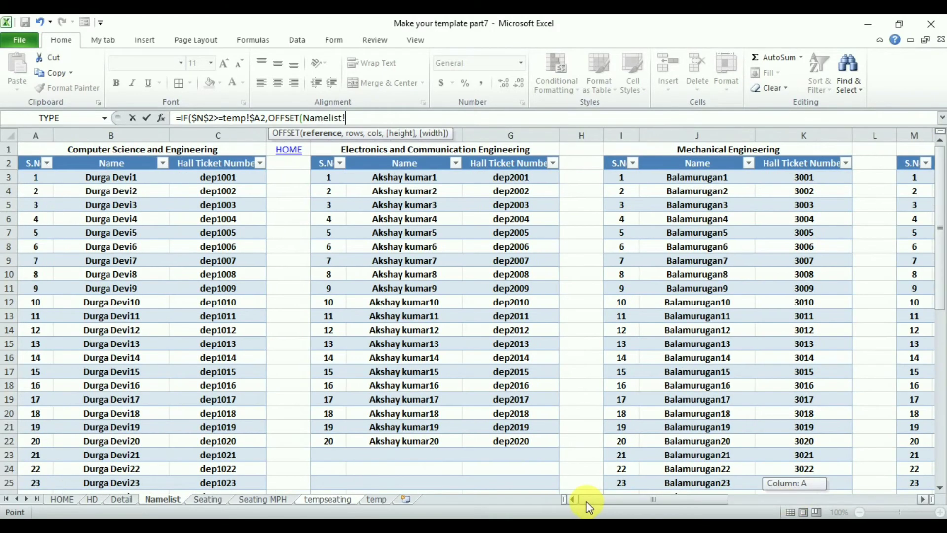
pyautogui.click(130, 178)
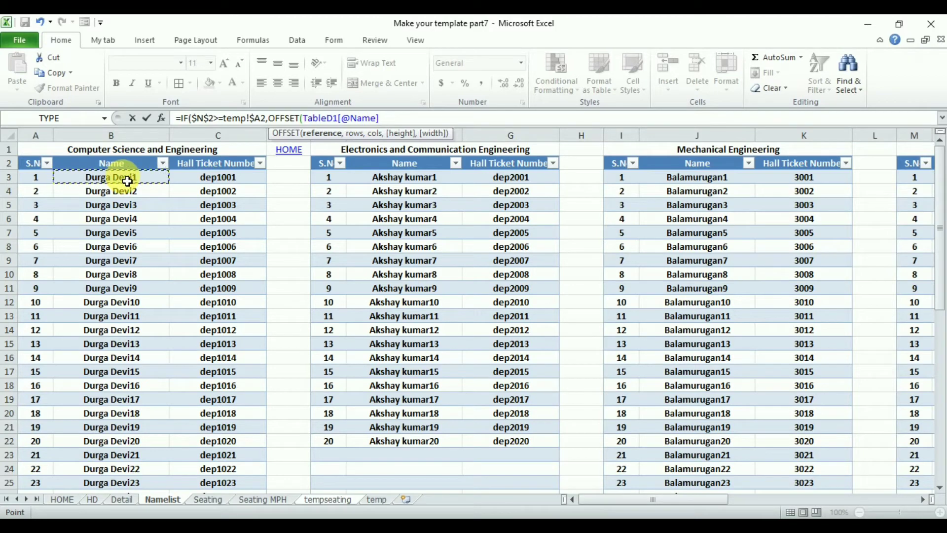
pyautogui.write(',')
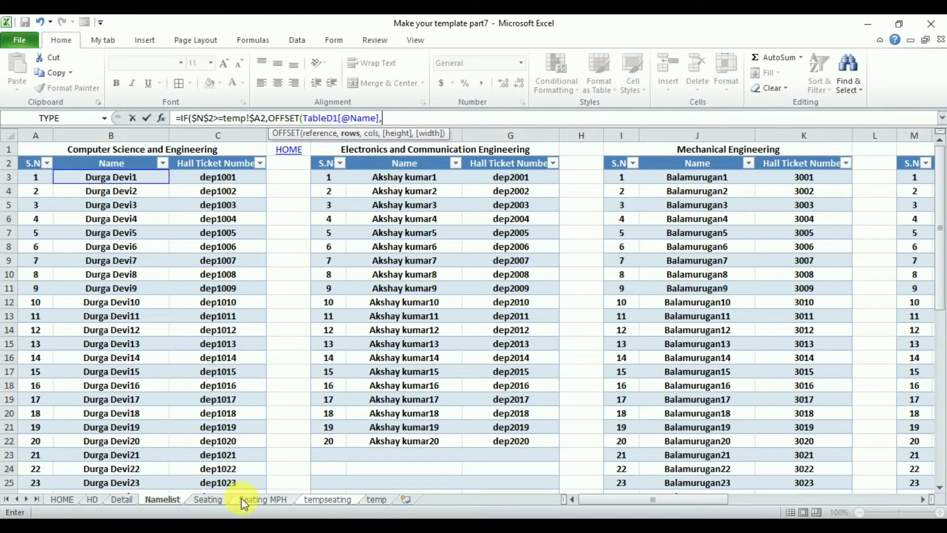
# Set the OFFSET rows argument to SUM(tempseating!$B$2:$M$2), covering Dep1's counts for H1 to H12 with absolute references.
pyautogui.click(326, 500)
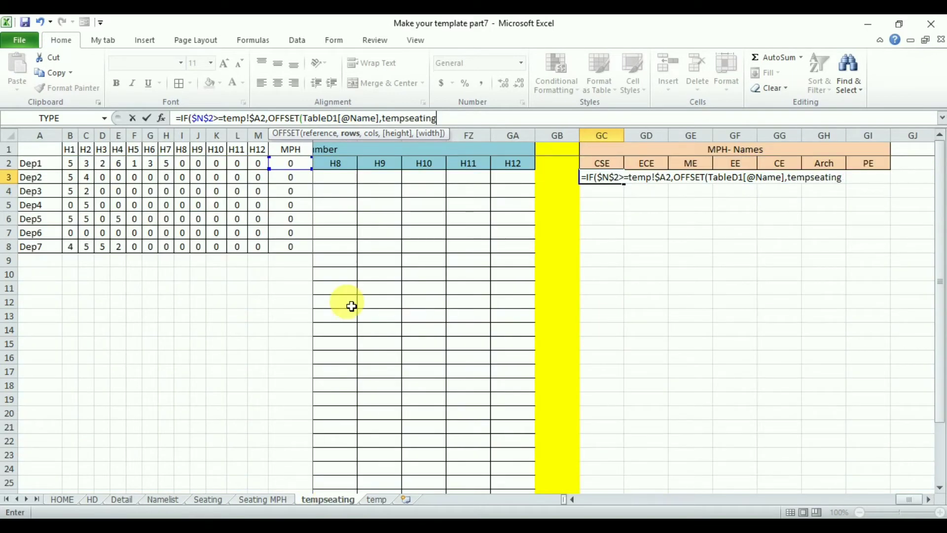
pyautogui.press('BackSpace')
pyautogui.press('BackSpace')
pyautogui.press('BackSpace')
pyautogui.press('BackSpace')
pyautogui.press('BackSpace')
pyautogui.press('BackSpace')
pyautogui.press('BackSpace')
pyautogui.press('BackSpace')
pyautogui.press('BackSpace')
pyautogui.press('BackSpace')
pyautogui.press('BackSpace')
pyautogui.write('sum')
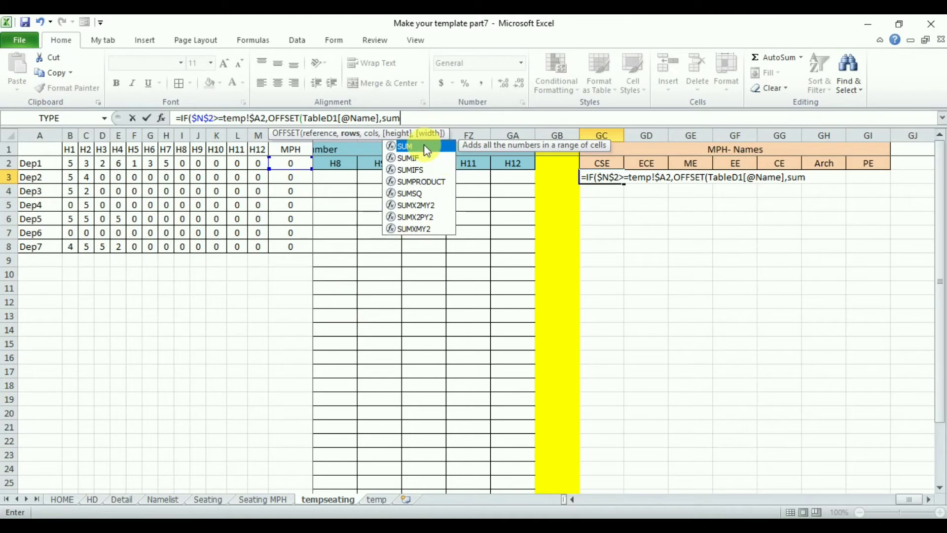
pyautogui.doubleClick(425, 147)
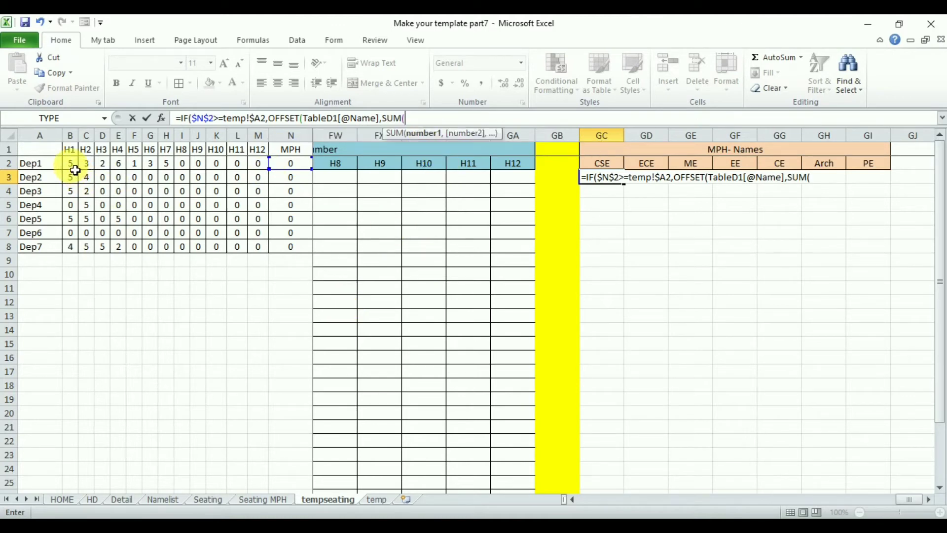
pyautogui.moveTo(75, 169); pyautogui.dragTo(261, 168)
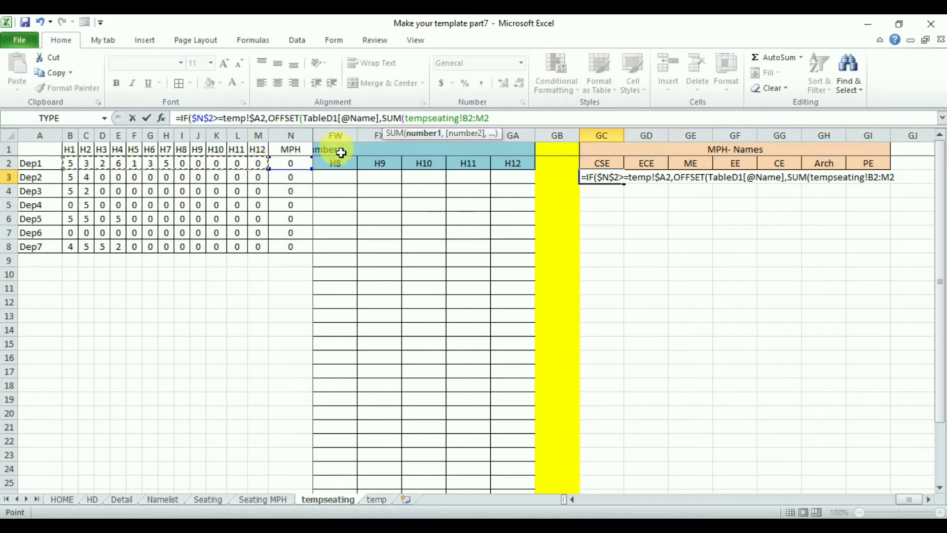
pyautogui.click(468, 121)
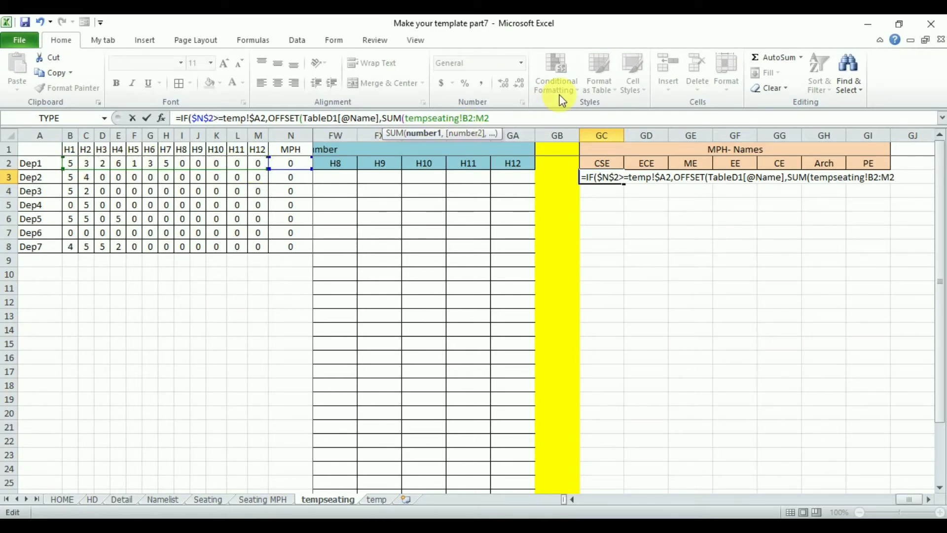
pyautogui.write('$B$')
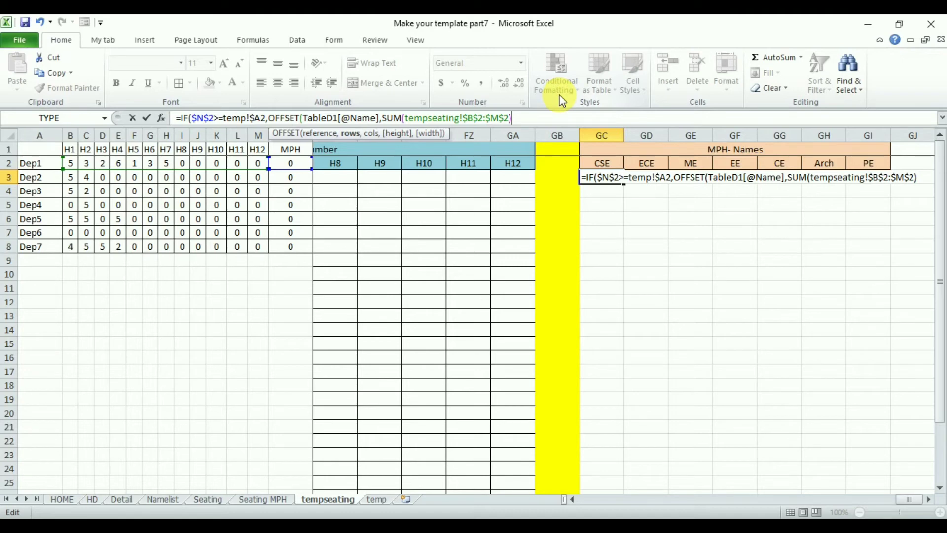
# Complete the GC3 formula with an empty cols argument, height 1, width 1, and "" as the value if false.
pyautogui.write(',')
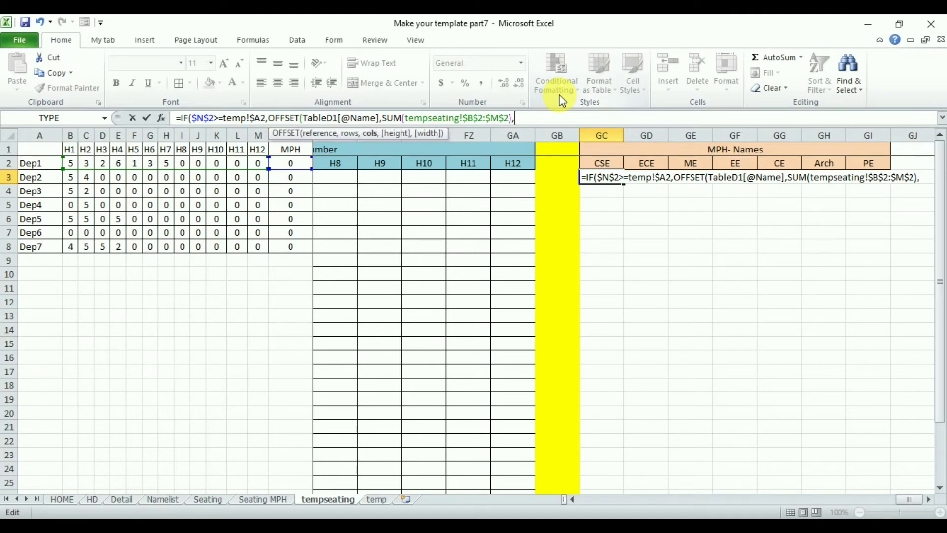
pyautogui.write(',1,1')
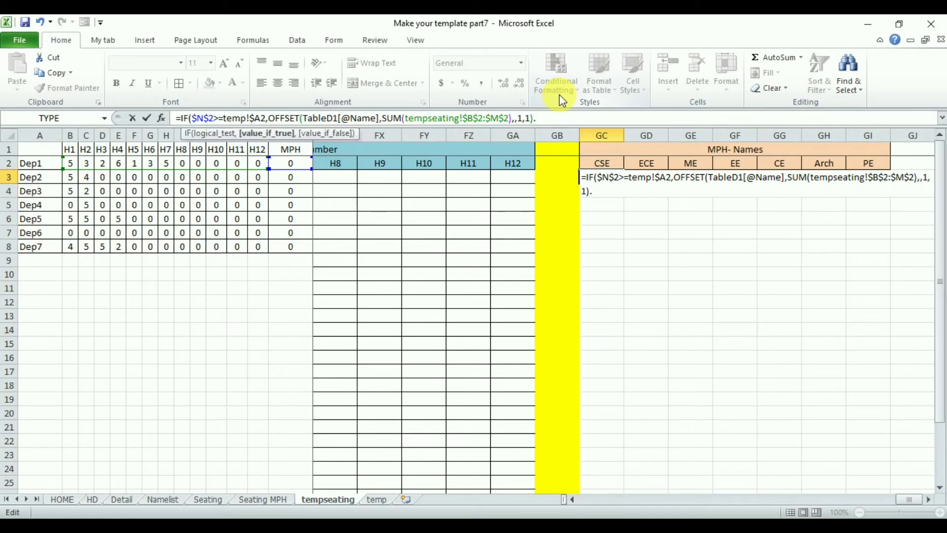
pyautogui.write(',')
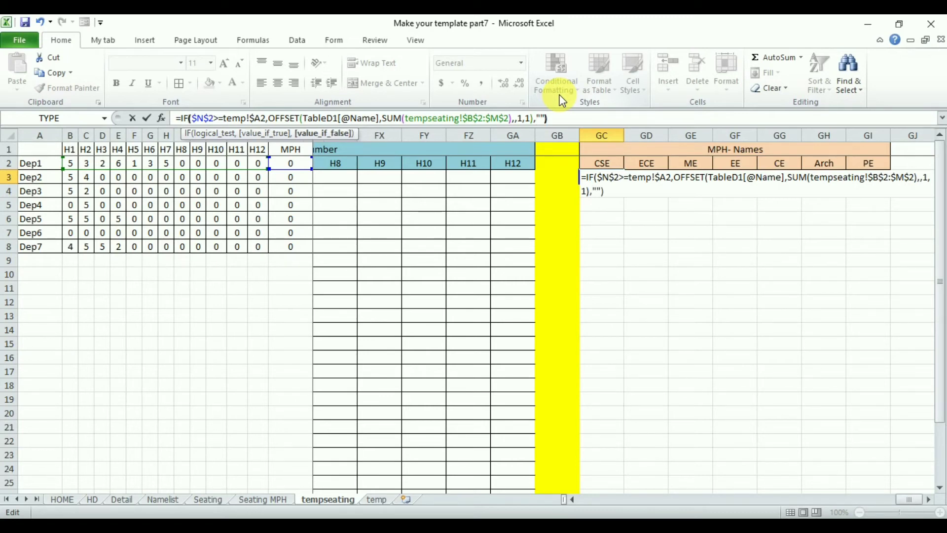
pyautogui.write('"")')
pyautogui.press('Return')
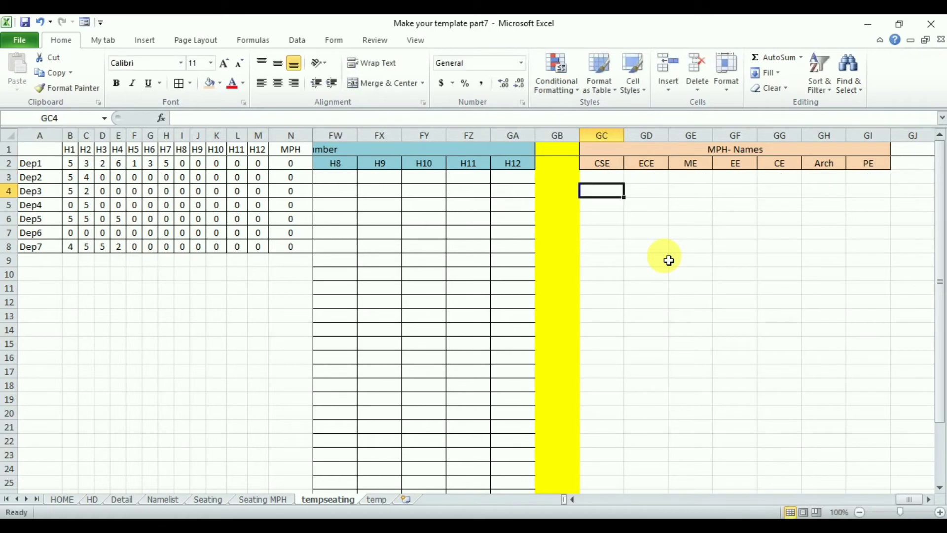
# Try replacing $2 with $3 in a copy of the GC3 formula placed in the ECE cell GD3.
pyautogui.click(610, 181)
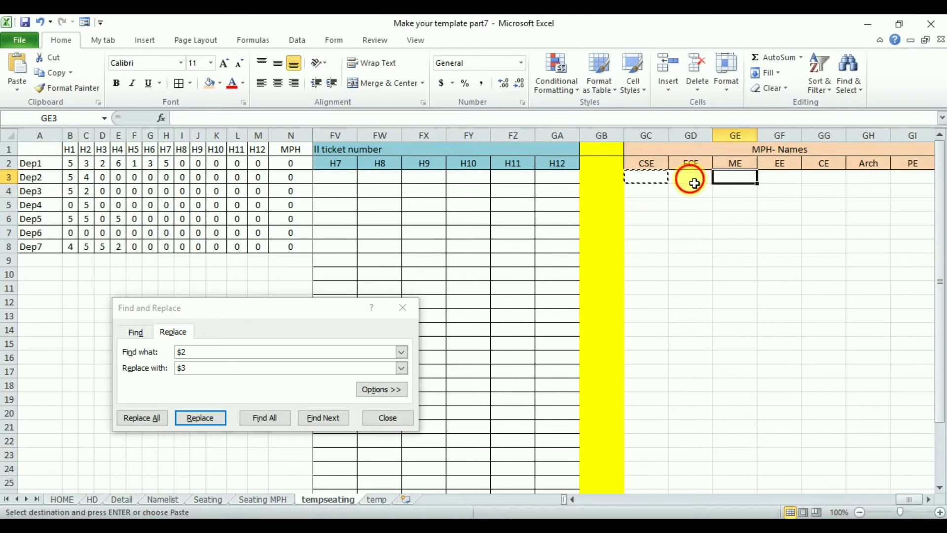
pyautogui.click(695, 184)
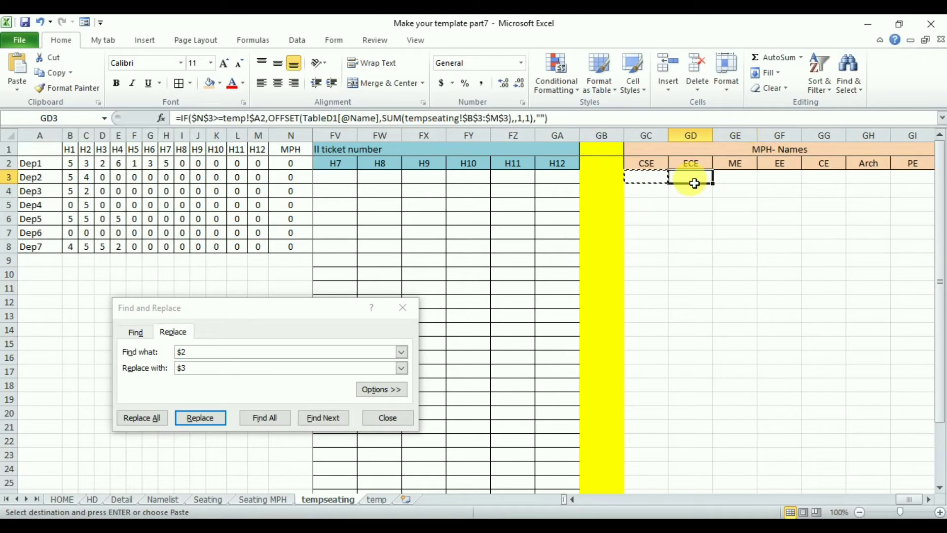
pyautogui.click(387, 418)
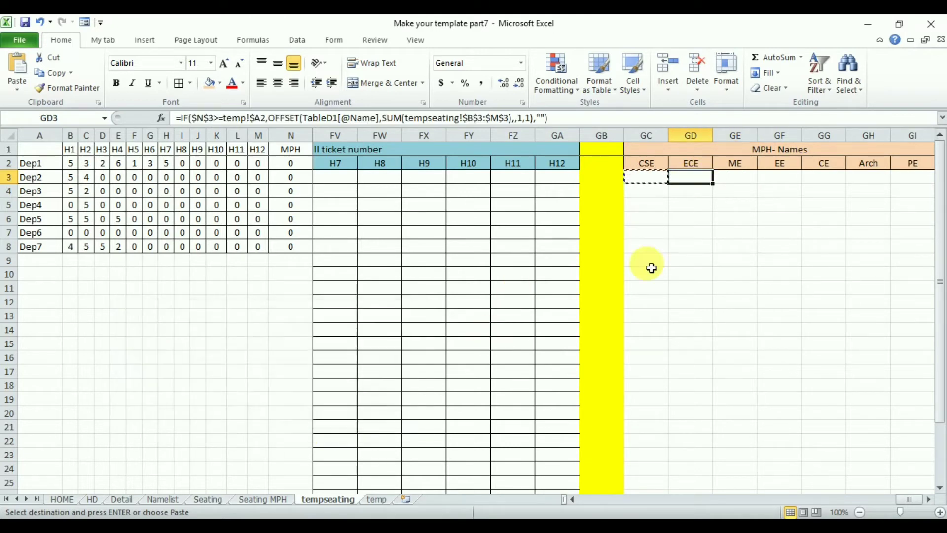
pyautogui.press('Escape')
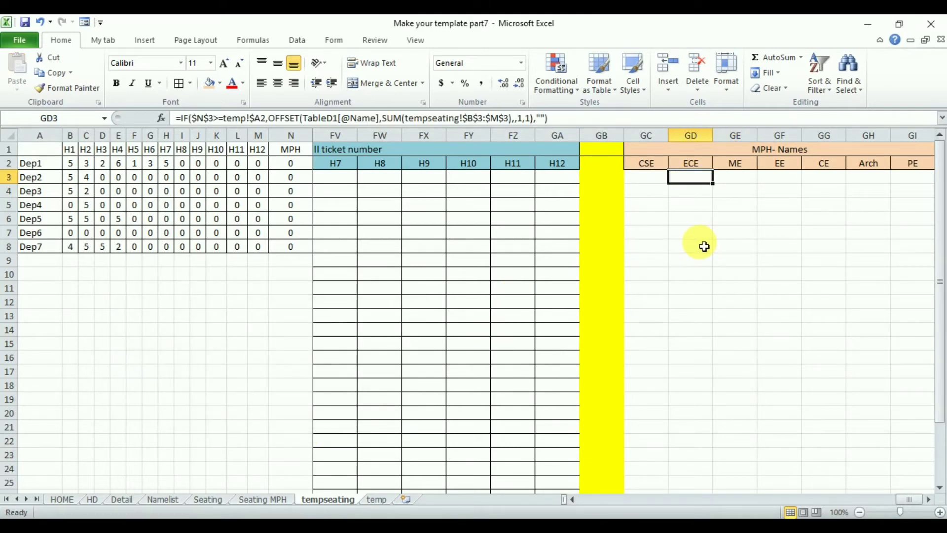
# Copy the CSE formula from GC3 into the ECE to PE cells of row 3, one cell at a time.
pyautogui.click(650, 183)
pyautogui.hotkey('ctrl', 'c')
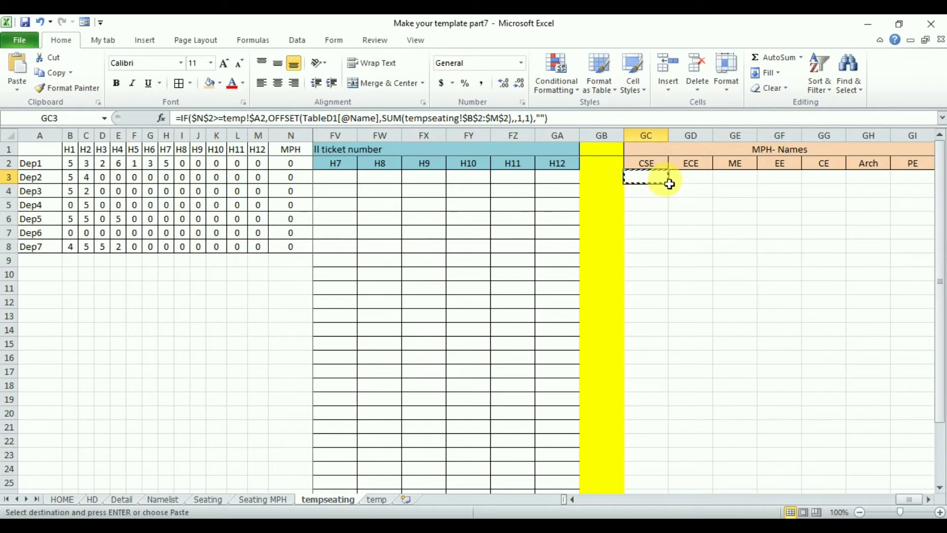
pyautogui.click(698, 184)
pyautogui.hotkey('ctrl', 'v')
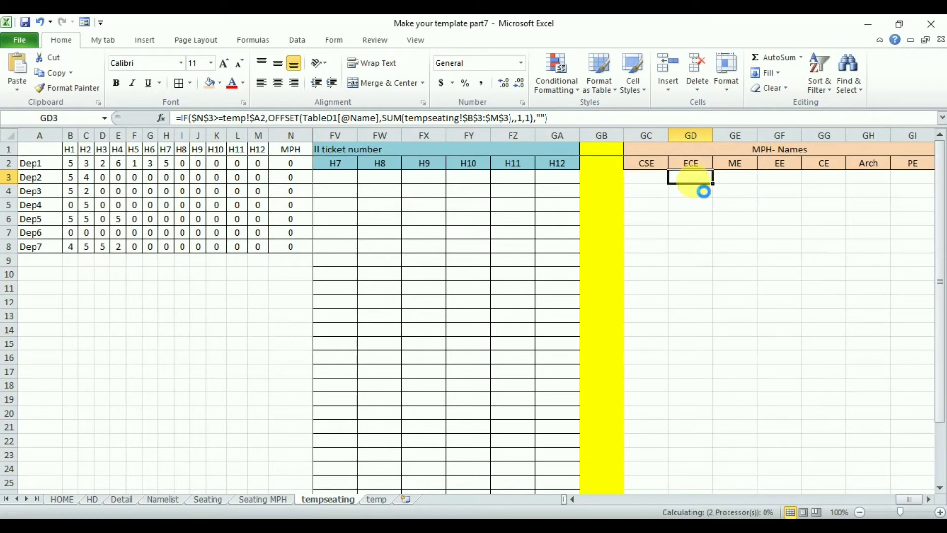
pyautogui.press('Right')
pyautogui.hotkey('ctrl', 'v')
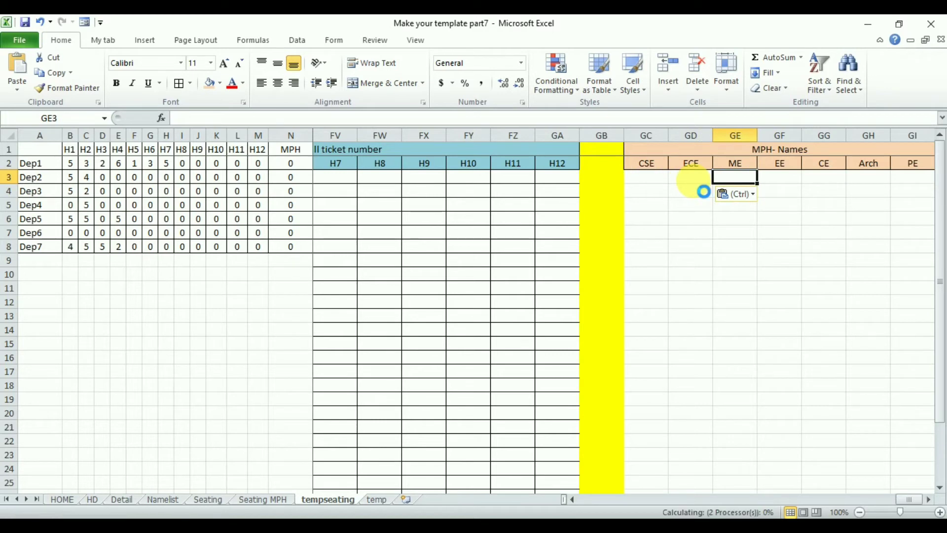
pyautogui.press('Right')
pyautogui.hotkey('ctrl', 'v')
pyautogui.press('Right')
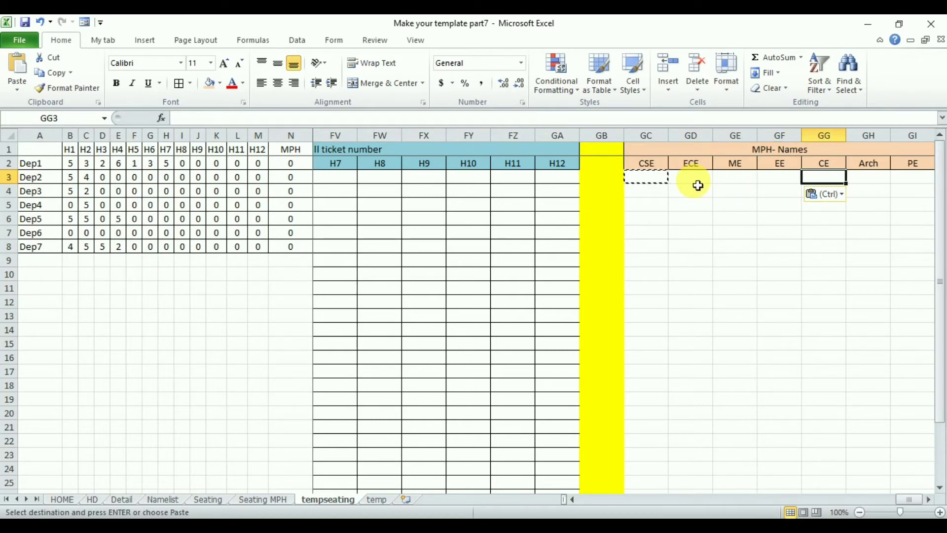
pyautogui.press('Right')
pyautogui.hotkey('ctrl', 'v')
pyautogui.press('Right')
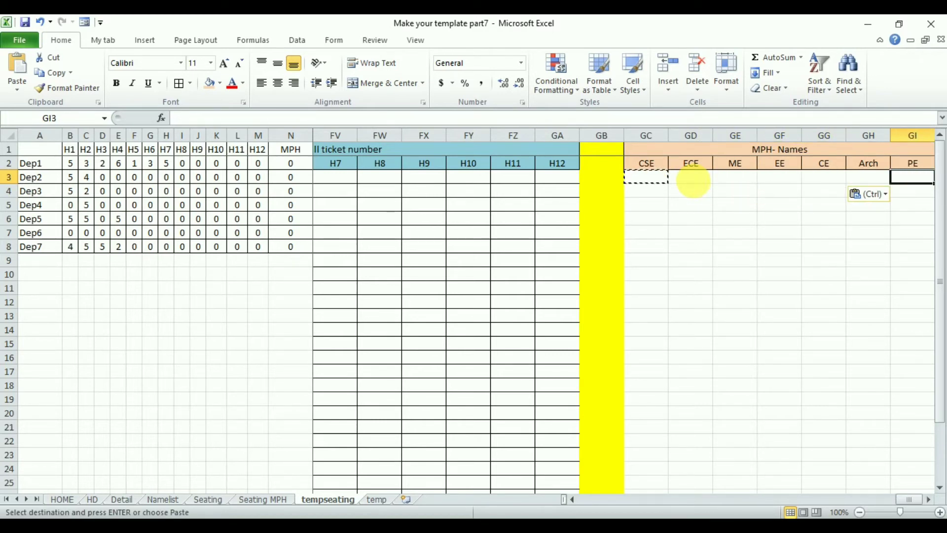
pyautogui.hotkey('ctrl', 'v')
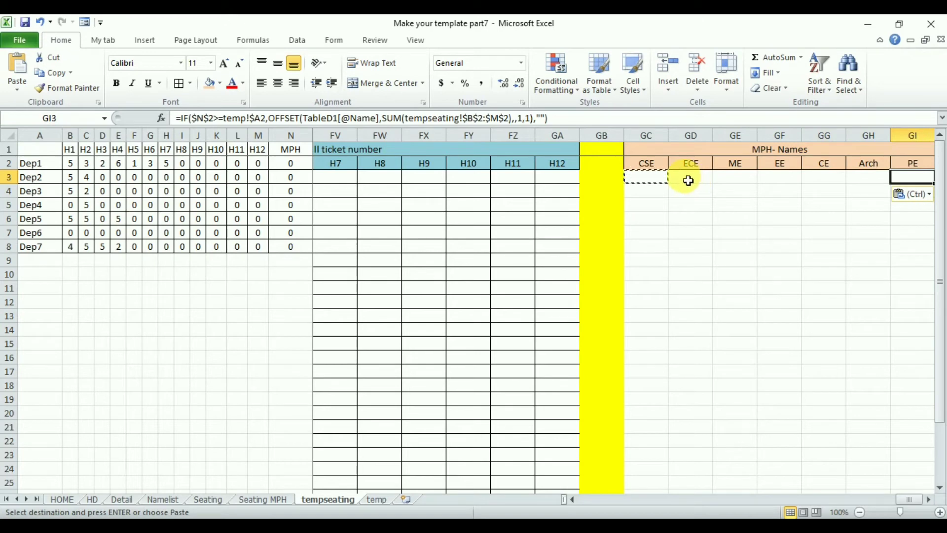
pyautogui.press('Escape')
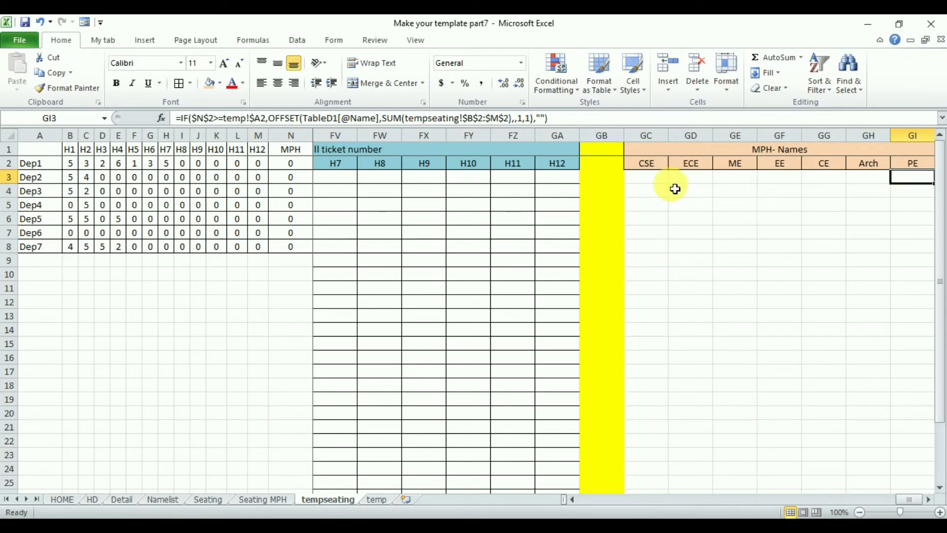
# Copy the CSE formula from GC3 into the whole range GD3:GI3 at once.
pyautogui.click(657, 182)
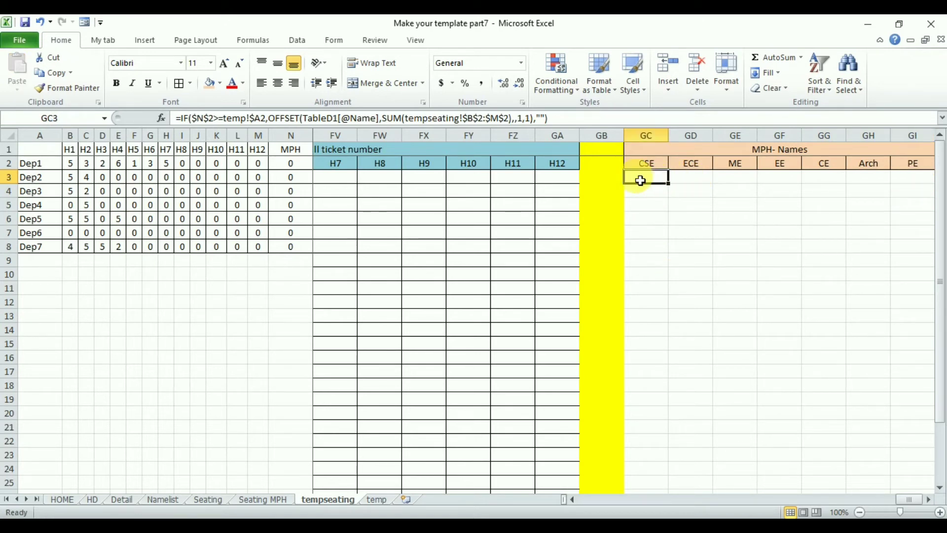
pyautogui.click(52, 73)
pyautogui.moveTo(697, 180); pyautogui.dragTo(925, 181)
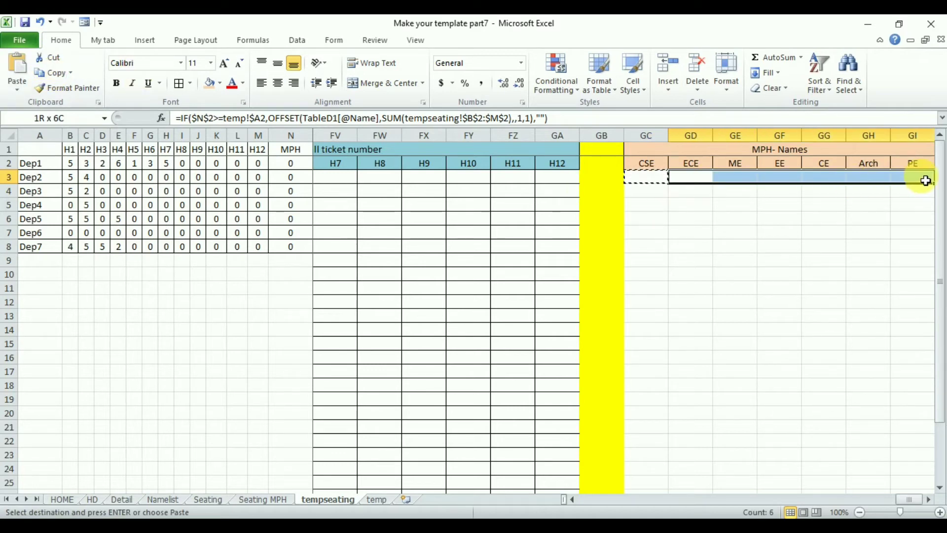
pyautogui.click(23, 69)
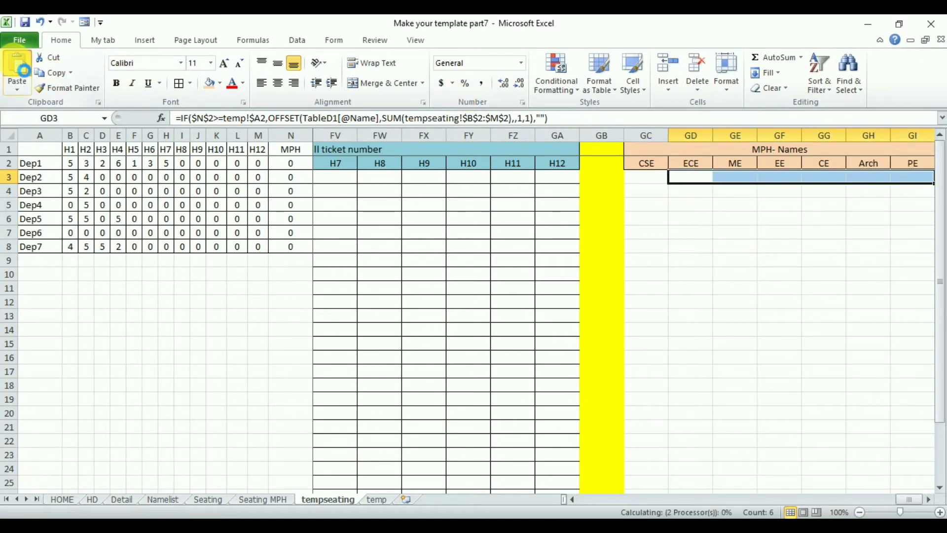
# Replace $2 with $3 in the ECE formula in GD3 and with $4 in the ME formula in GE3.
pyautogui.click(704, 180)
pyautogui.hotkey('ctrl', 'h')
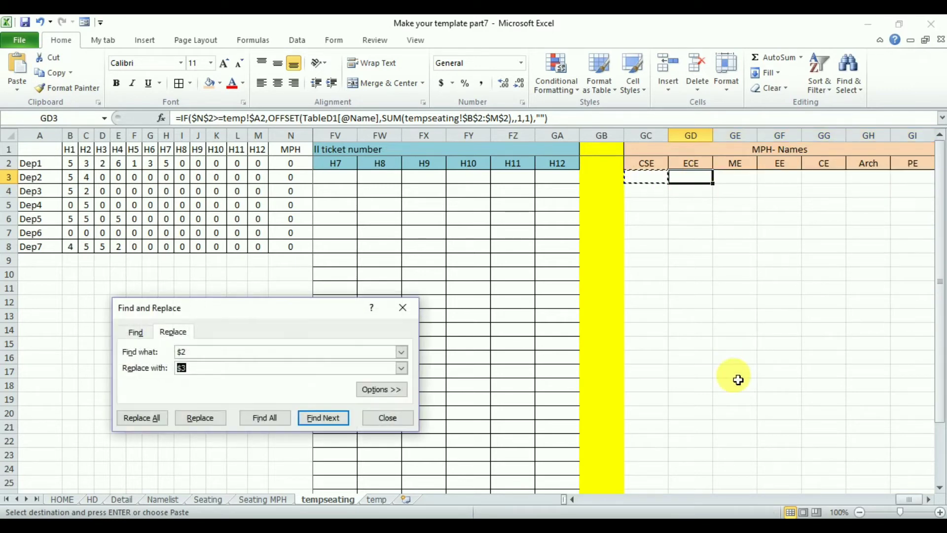
pyautogui.click(196, 419)
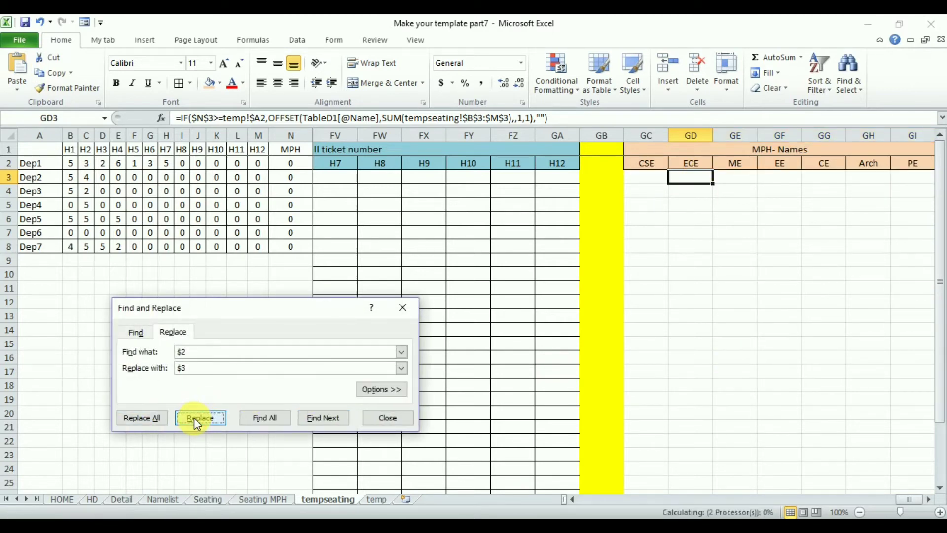
pyautogui.click(198, 373)
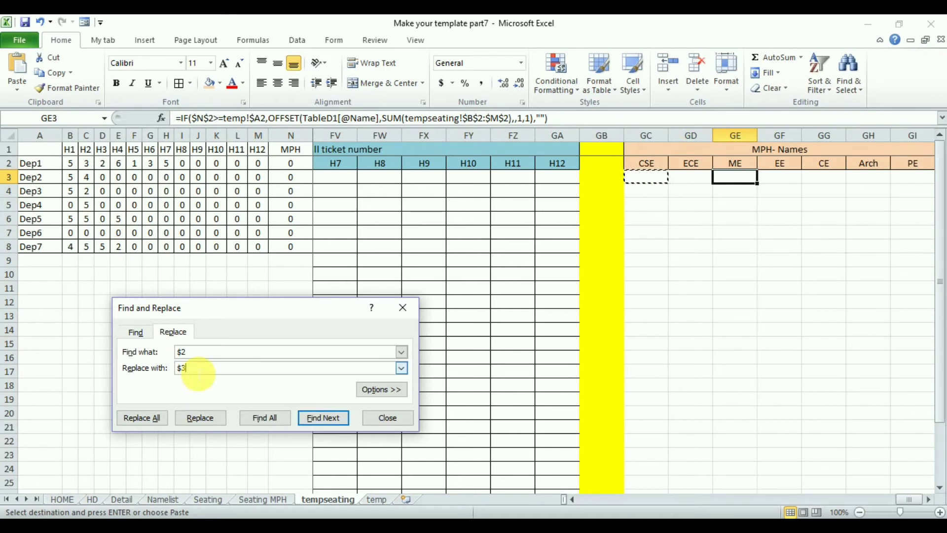
pyautogui.write('4')
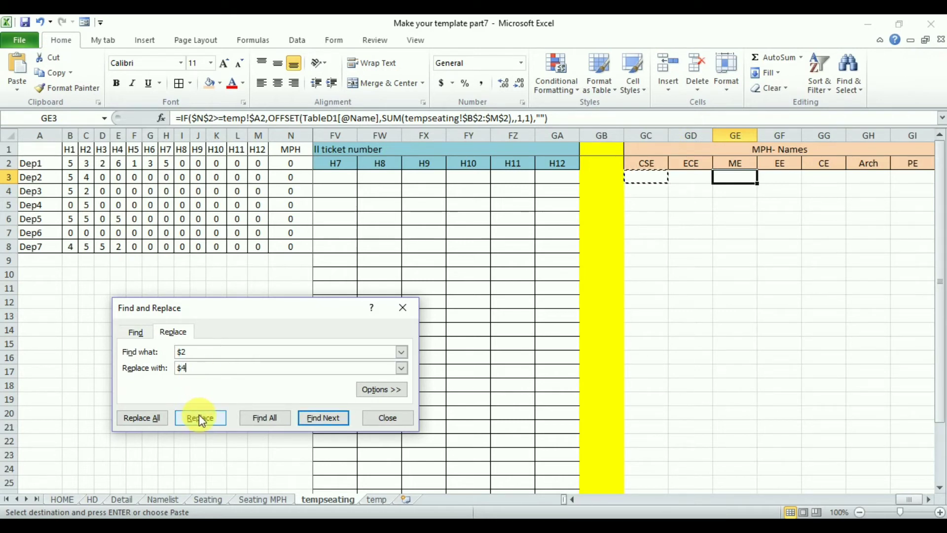
pyautogui.click(200, 417)
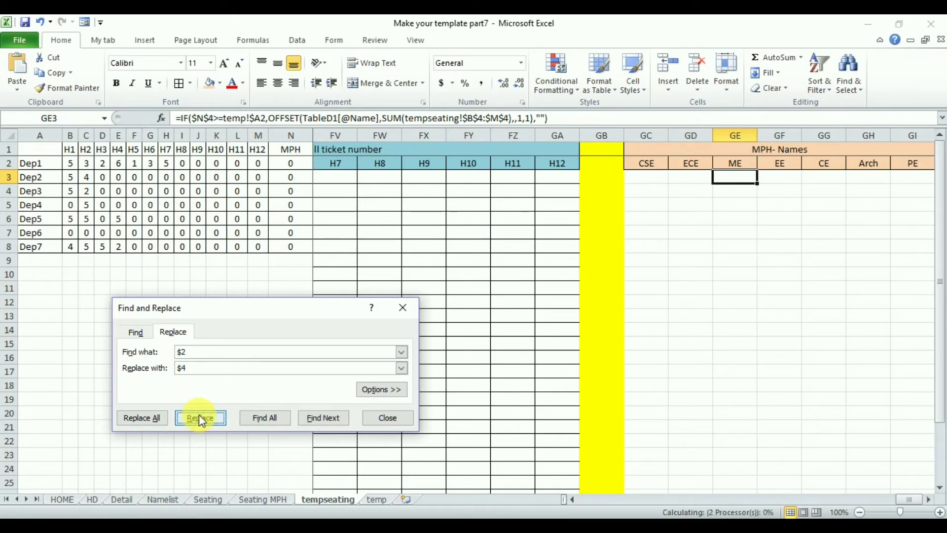
# Replace $2 with $5 in the EE formula in GF3 and with $6 in the CE formula in GG3.
pyautogui.click(196, 371)
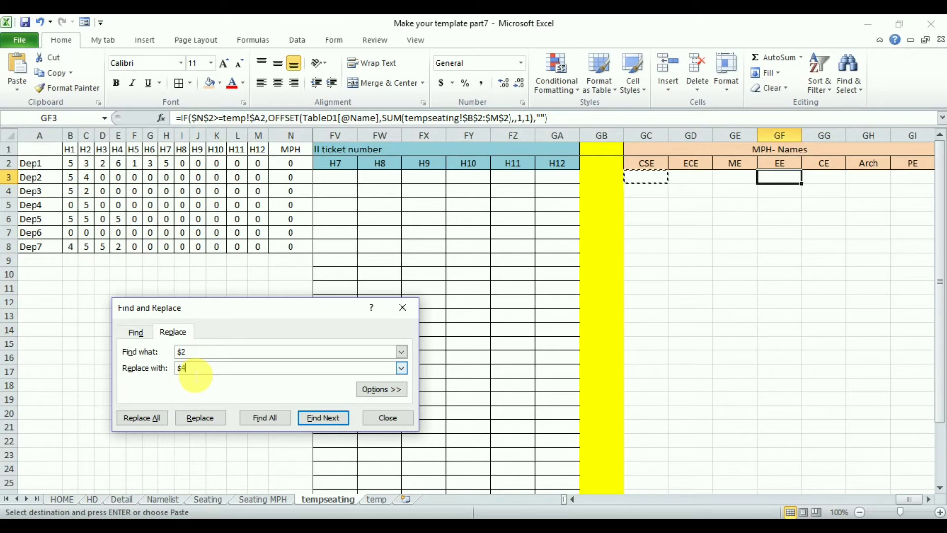
pyautogui.click(200, 420)
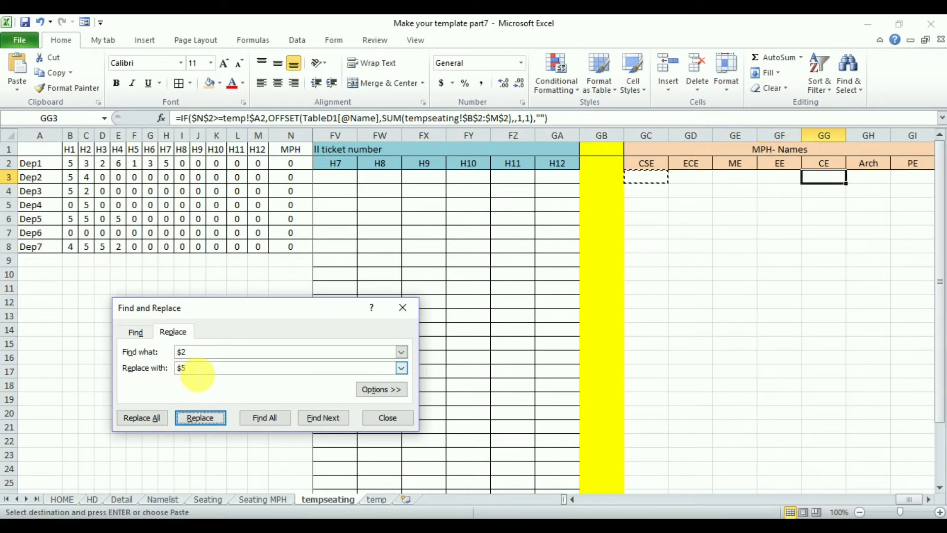
pyautogui.click(198, 371)
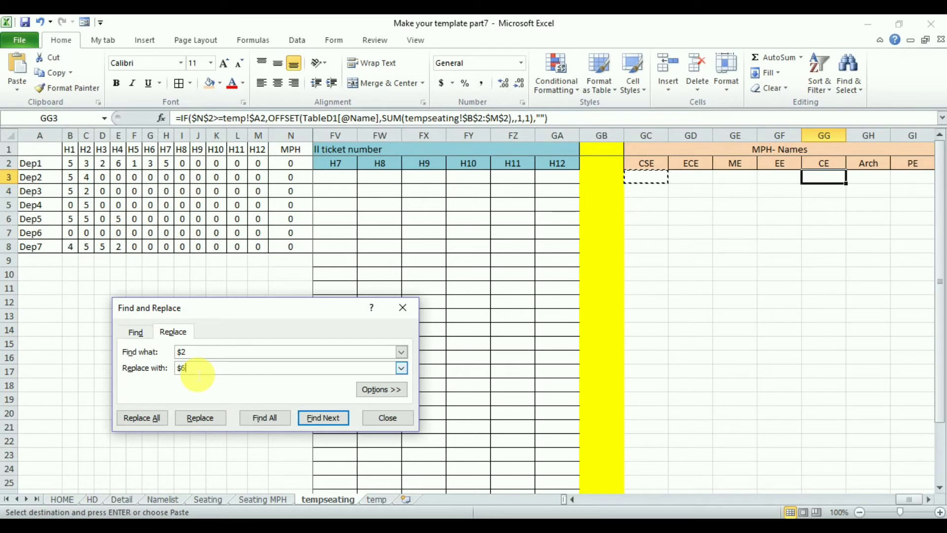
pyautogui.click(204, 421)
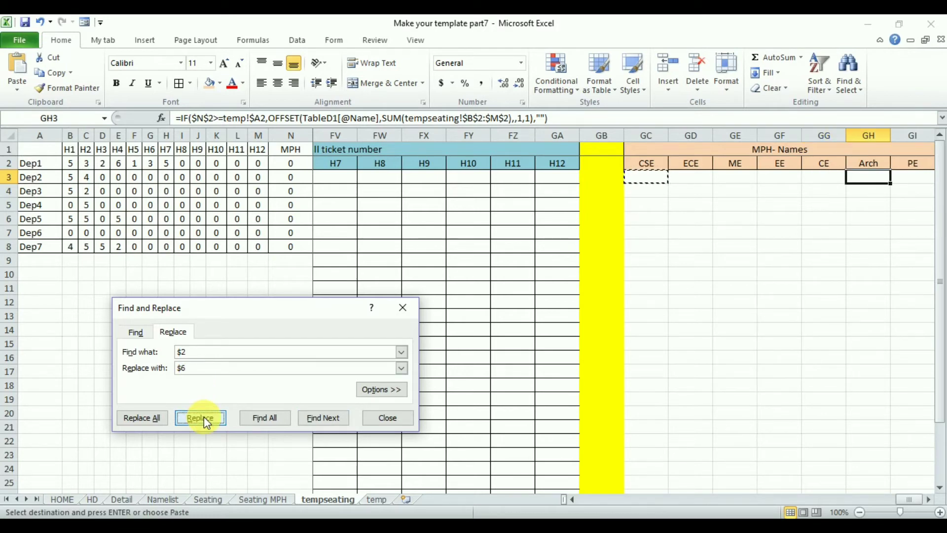
# Replace $2 with $7 in the Arch formula in GH3 and with $8 in the PE formula in GI3.
pyautogui.click(198, 371)
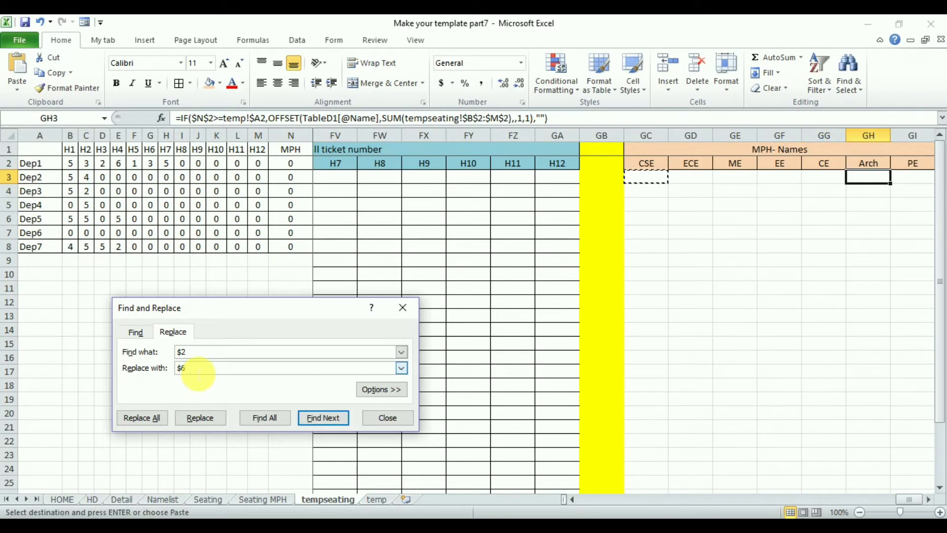
pyautogui.click(201, 422)
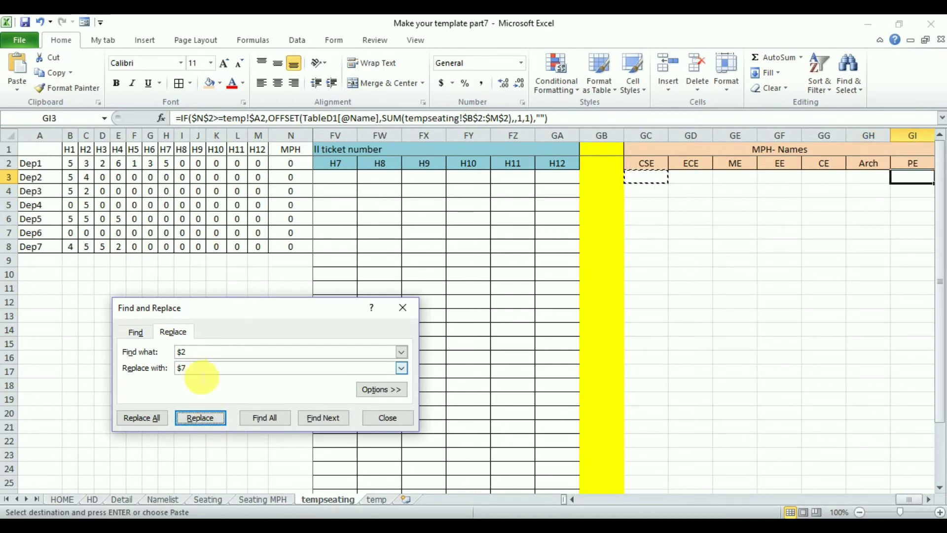
pyautogui.click(198, 374)
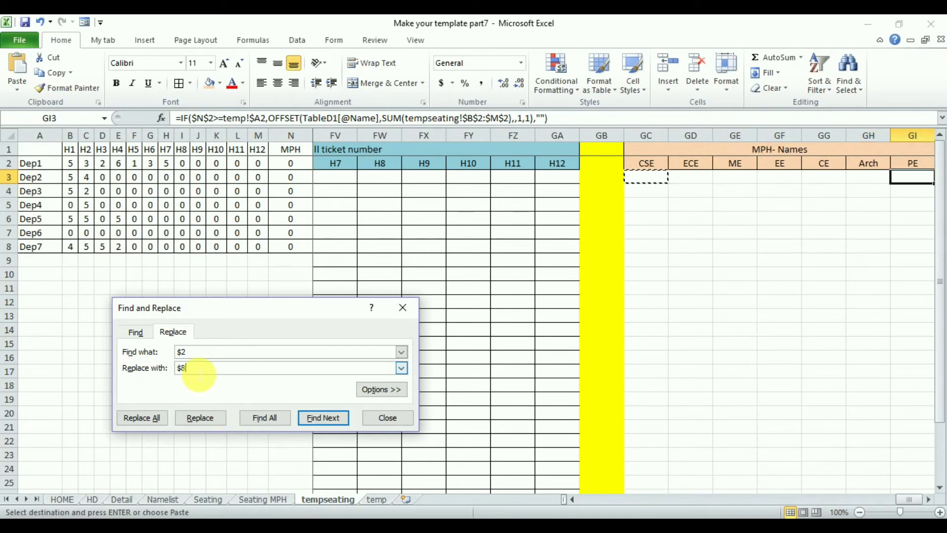
pyautogui.click(203, 419)
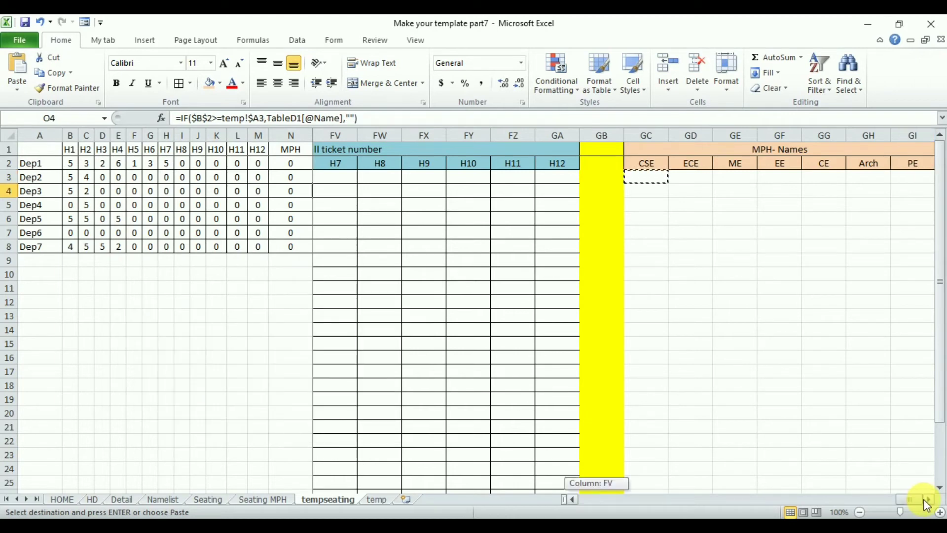
# Replace the table name TableD1 with TableD2 in the ECE formula in GD3.
pyautogui.click(693, 184)
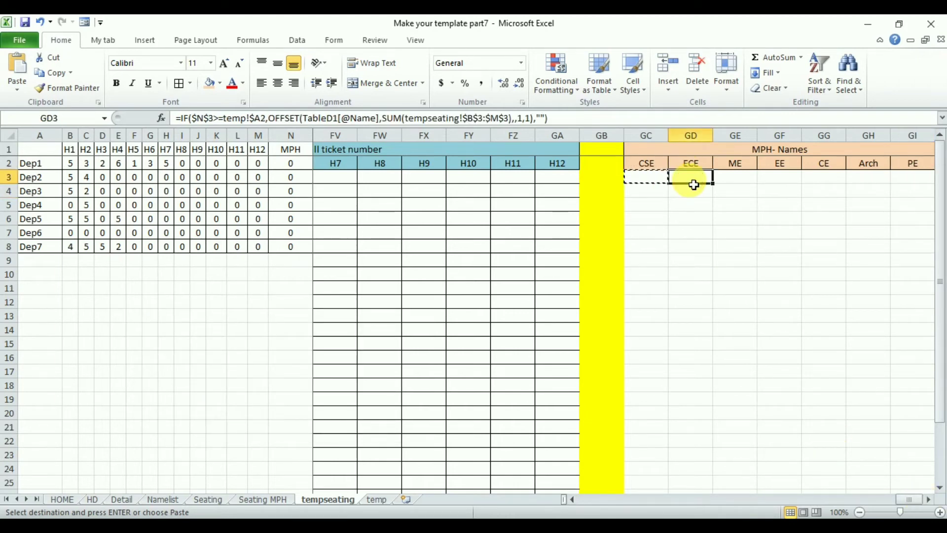
pyautogui.click(647, 182)
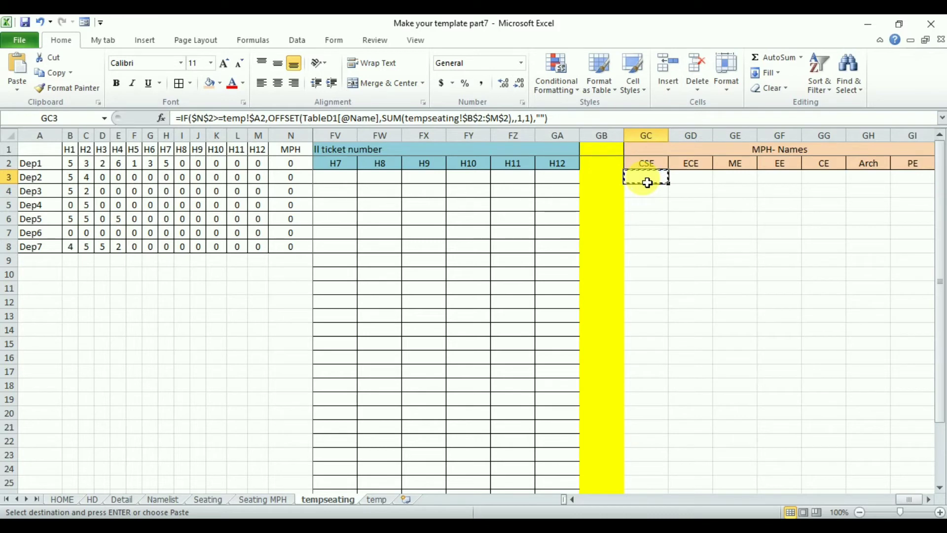
pyautogui.click(693, 182)
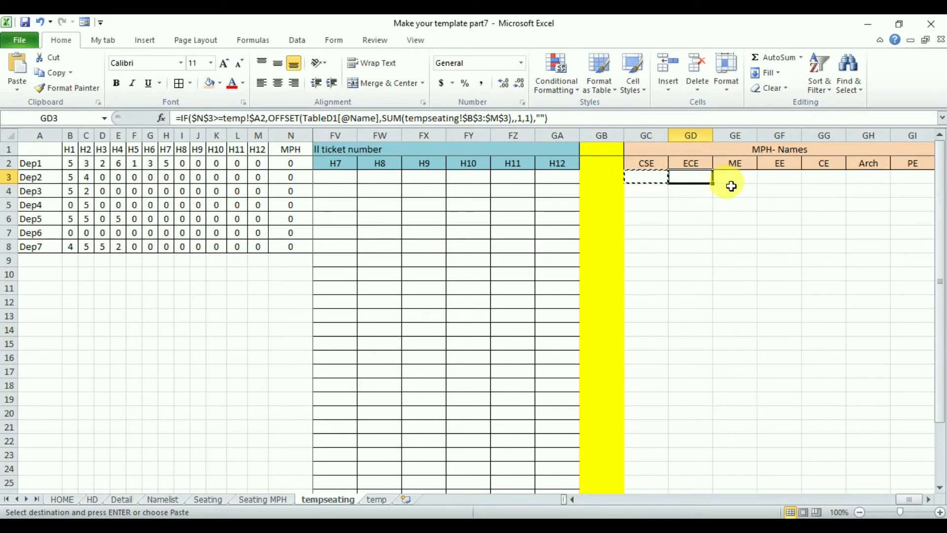
pyautogui.click(731, 186)
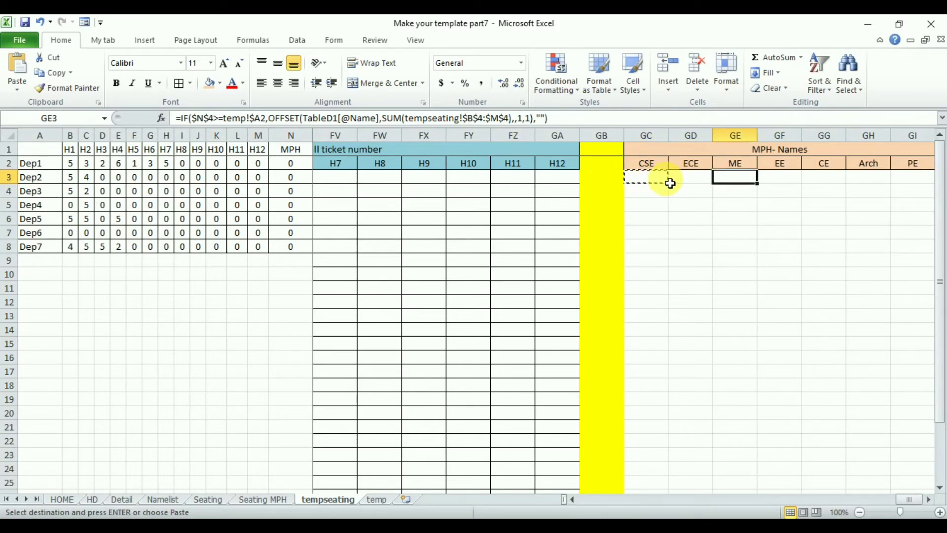
pyautogui.moveTo(338, 120); pyautogui.dragTo(326, 126)
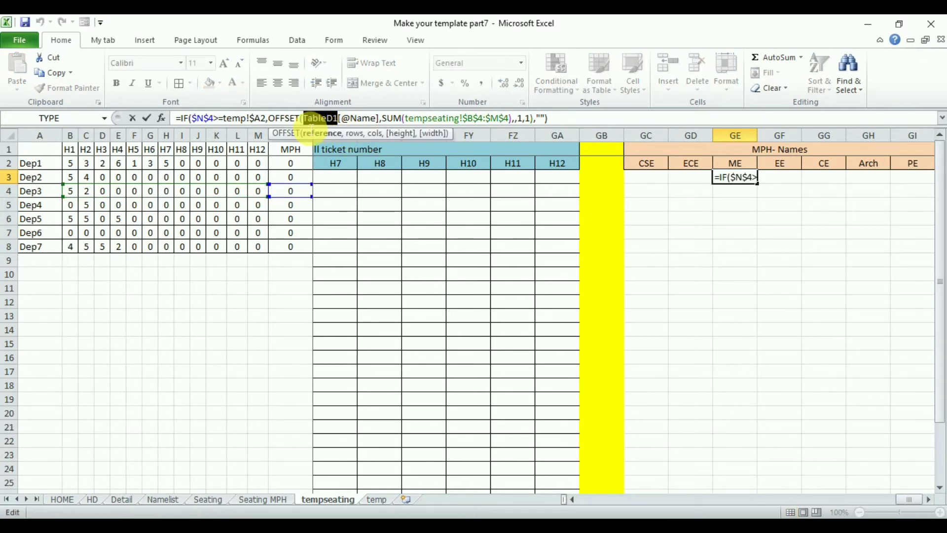
pyautogui.press('Escape')
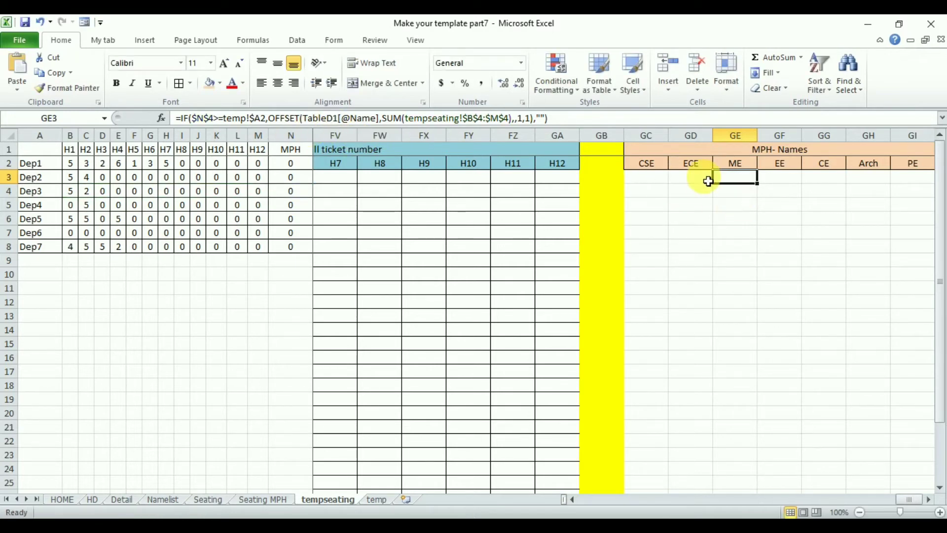
pyautogui.click(694, 182)
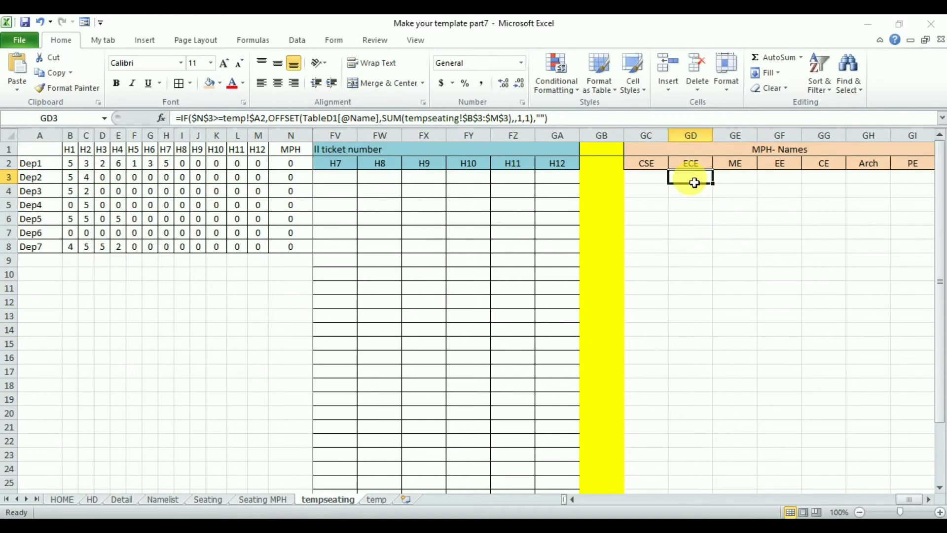
pyautogui.hotkey('ctrl', 'h')
pyautogui.moveTo(197, 353); pyautogui.dragTo(159, 359)
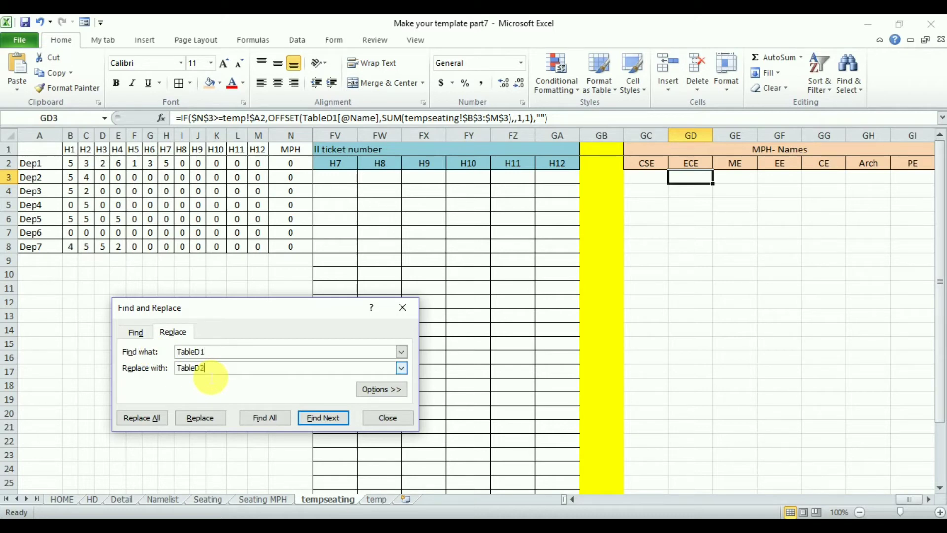
pyautogui.click(206, 417)
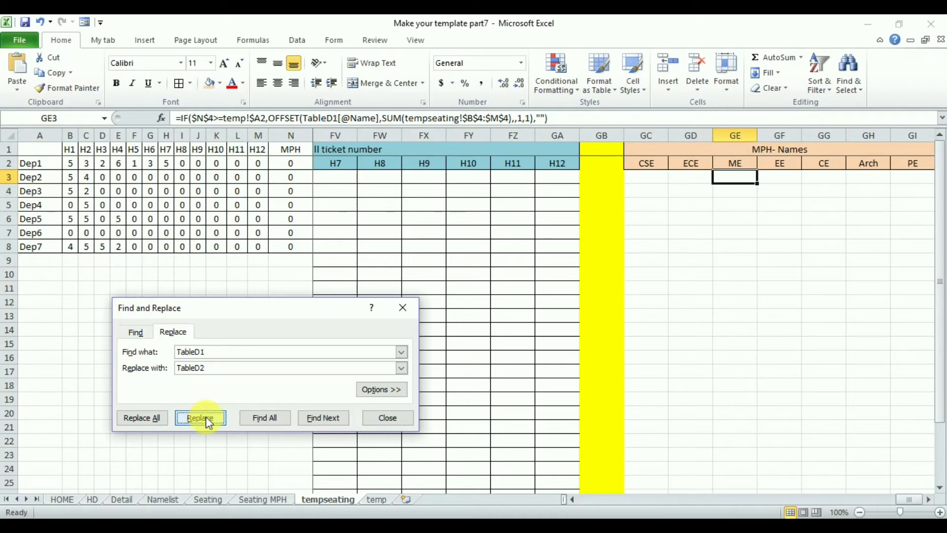
# Replace the table name TableD1 with TableD3 in the ME formula in GE3 and with TableD4 in the EE formula in GF3.
pyautogui.click(214, 373)
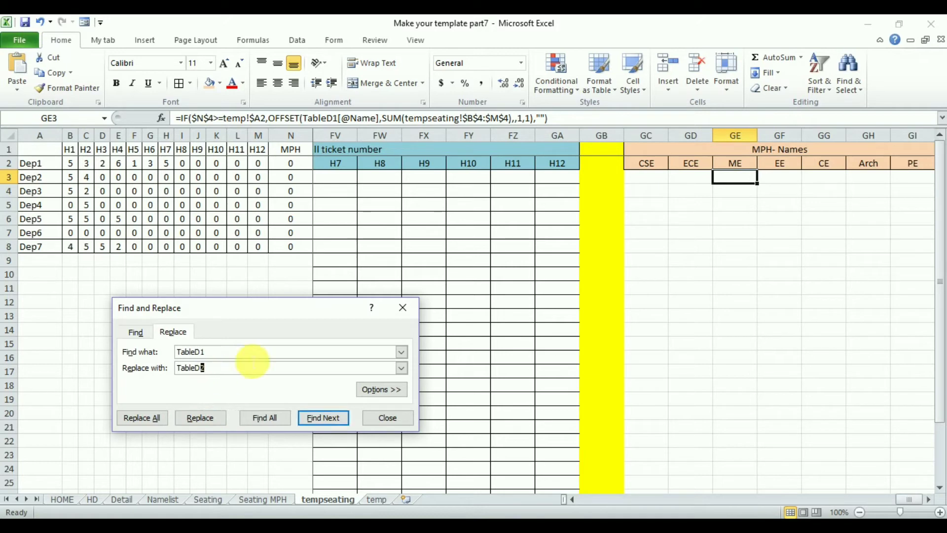
pyautogui.click(204, 425)
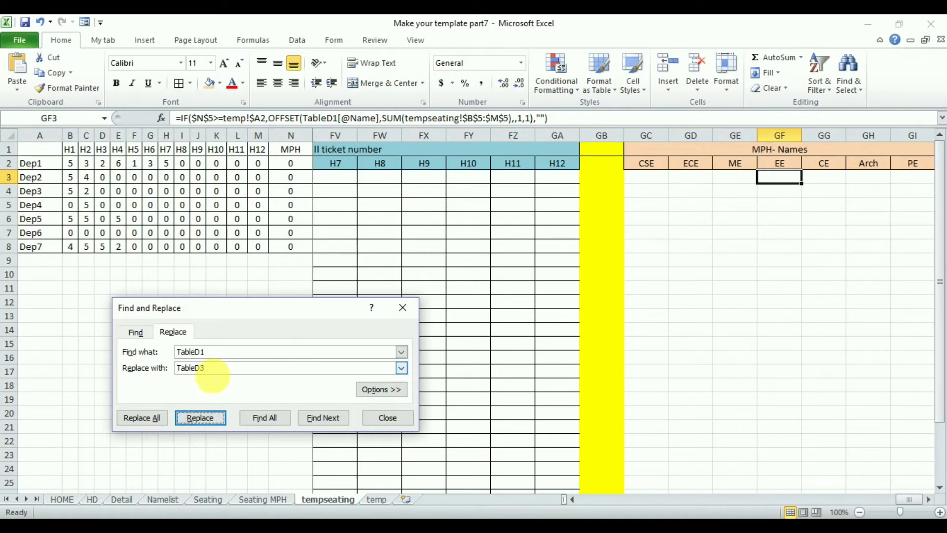
pyautogui.click(213, 373)
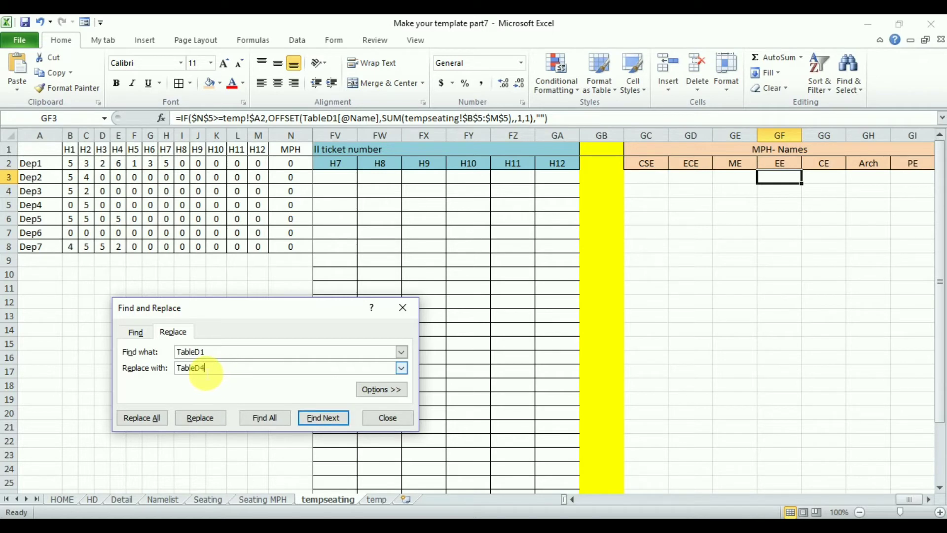
pyautogui.click(205, 413)
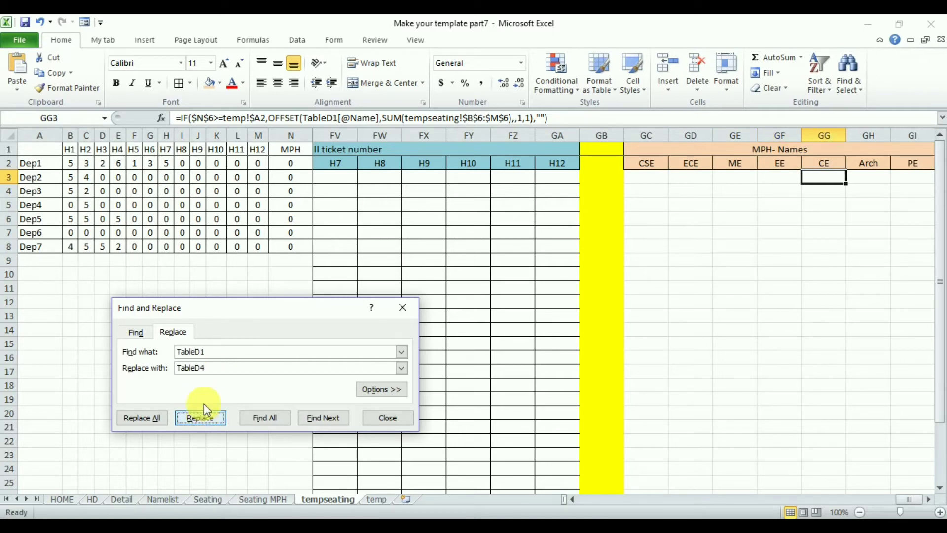
# Replace TableD1 with TableD5 in the CE formula in GG3 and with TableD6 in the Arch formula in GH3.
pyautogui.moveTo(214, 373); pyautogui.dragTo(203, 374)
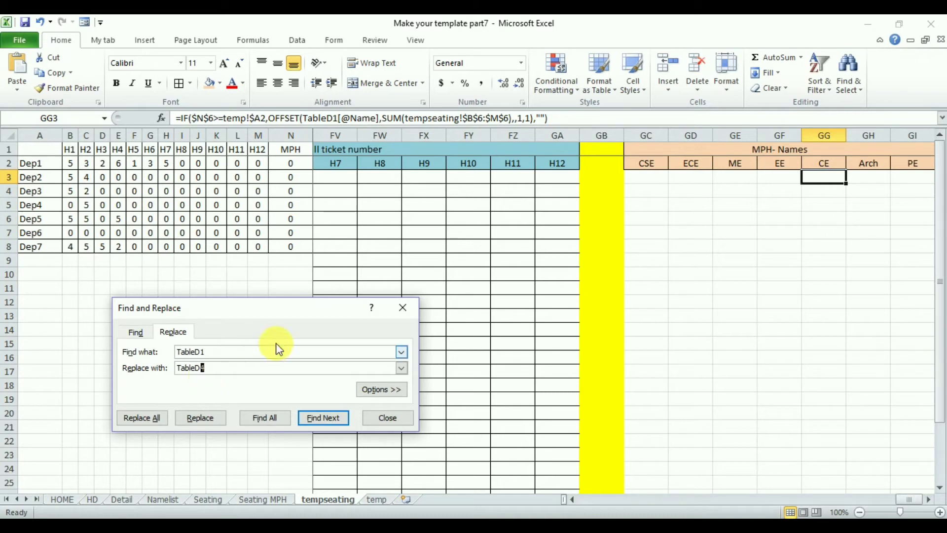
pyautogui.write('5')
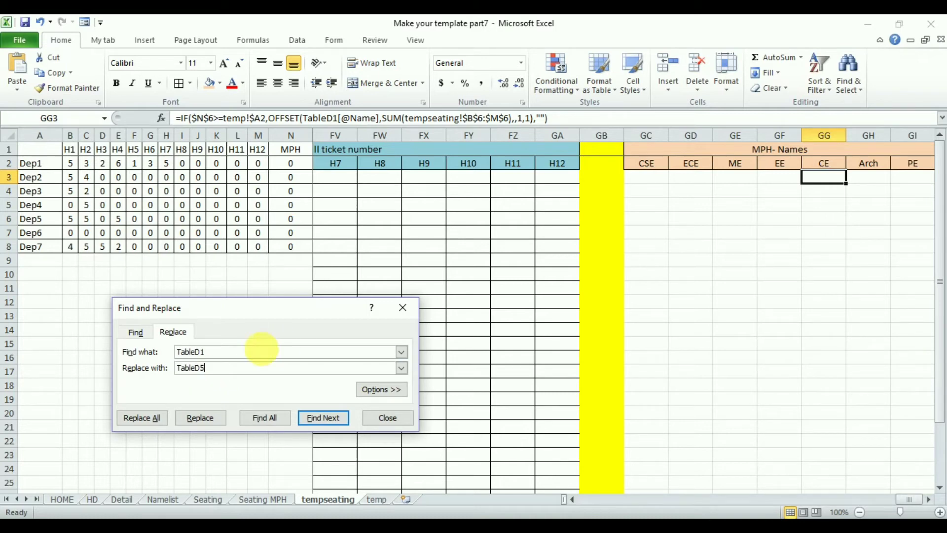
pyautogui.click(204, 418)
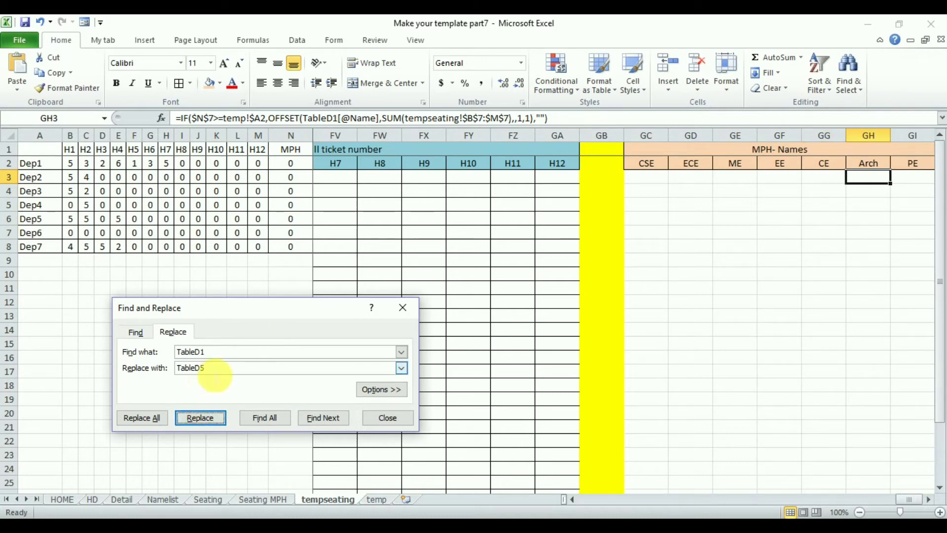
pyautogui.moveTo(215, 375); pyautogui.dragTo(204, 375)
pyautogui.write('6')
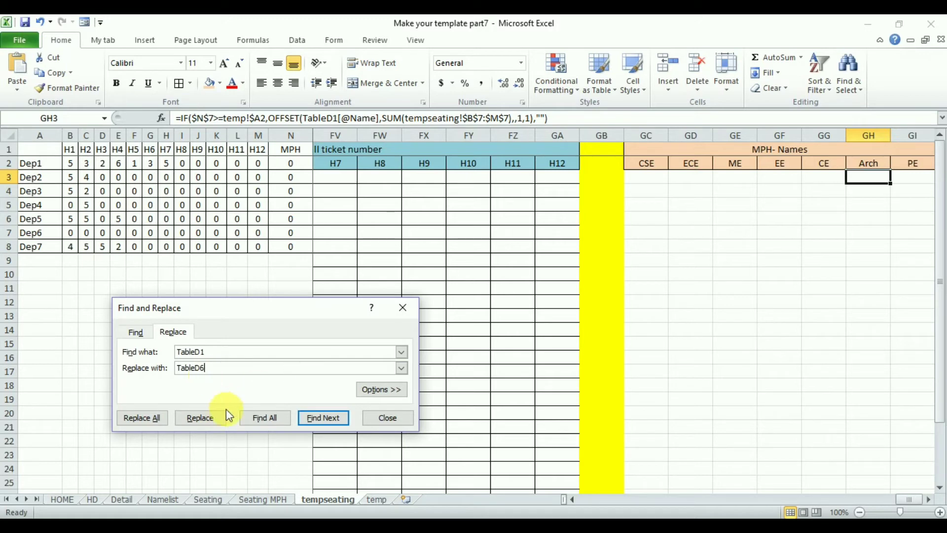
pyautogui.click(212, 424)
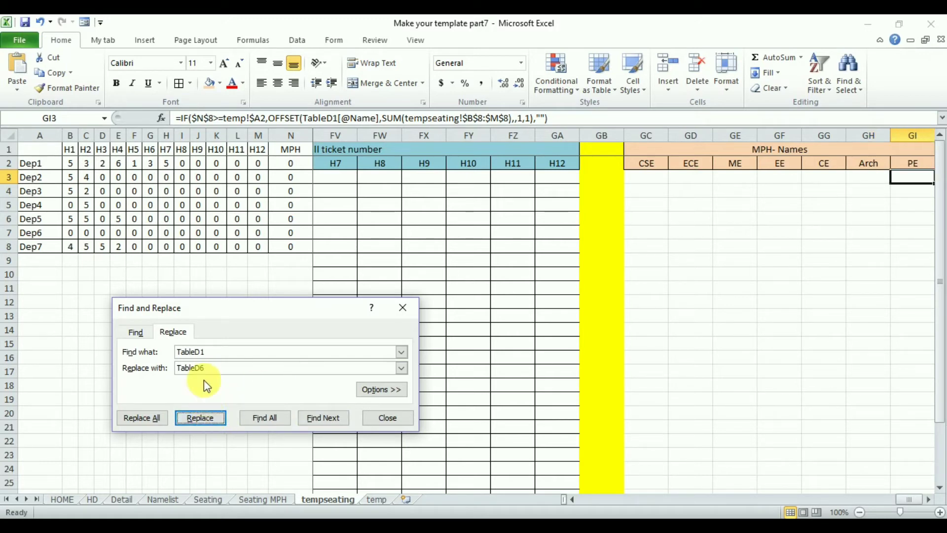
# Replace TableD1 with TableD7 in the PE formula in GI3 and finish the find-and-replace.
pyautogui.moveTo(213, 374); pyautogui.dragTo(202, 374)
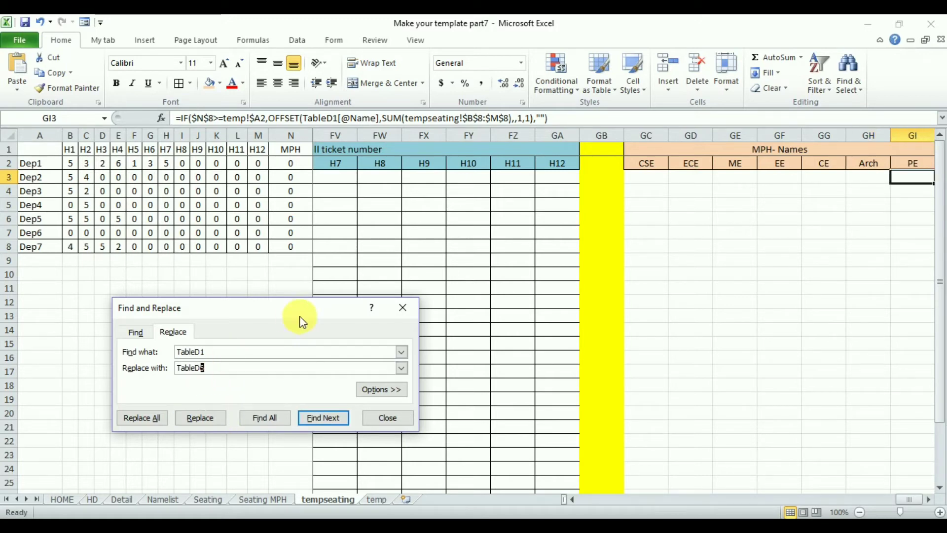
pyautogui.write('7')
pyautogui.click(212, 418)
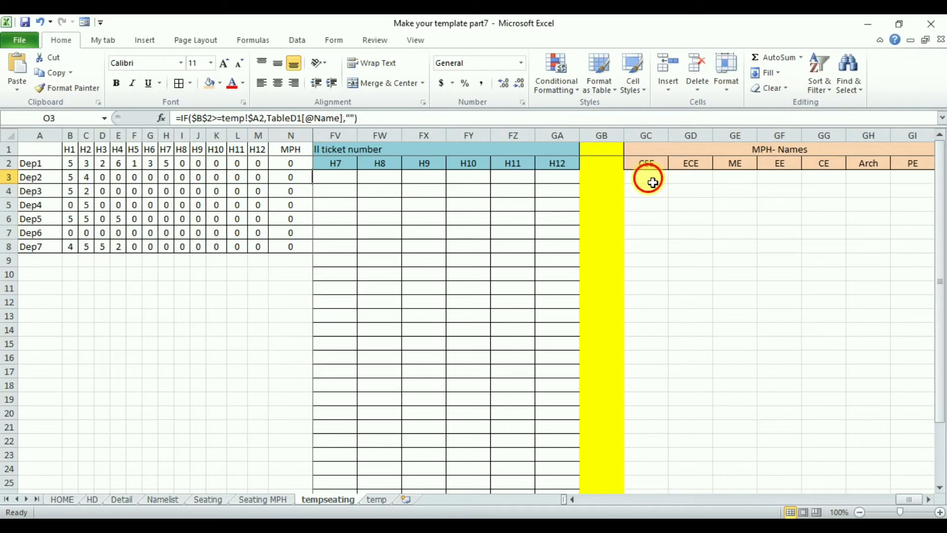
# Fill the seven MPH names formulas in GC3:GI3 down to row 100.
pyautogui.moveTo(653, 183); pyautogui.dragTo(904, 183)
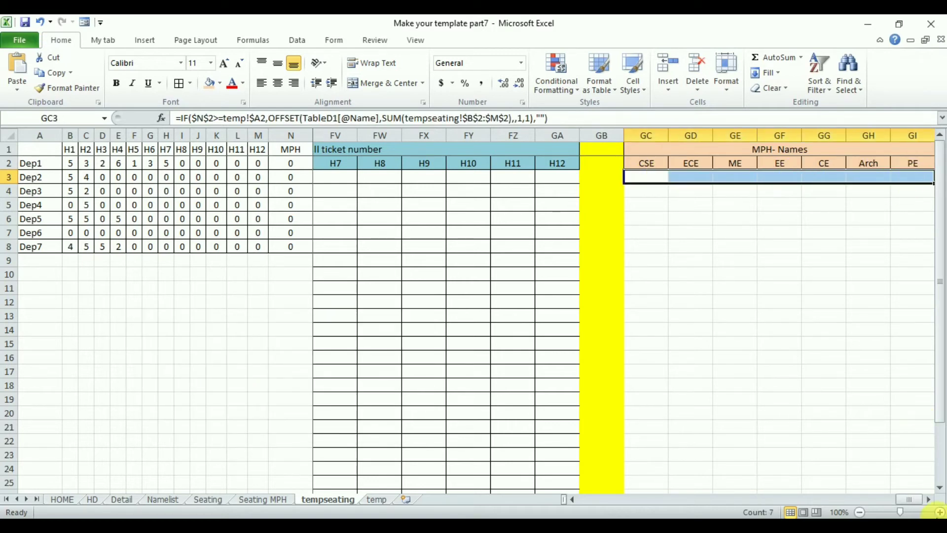
pyautogui.click(928, 499)
pyautogui.click(928, 499)
pyautogui.click(928, 499)
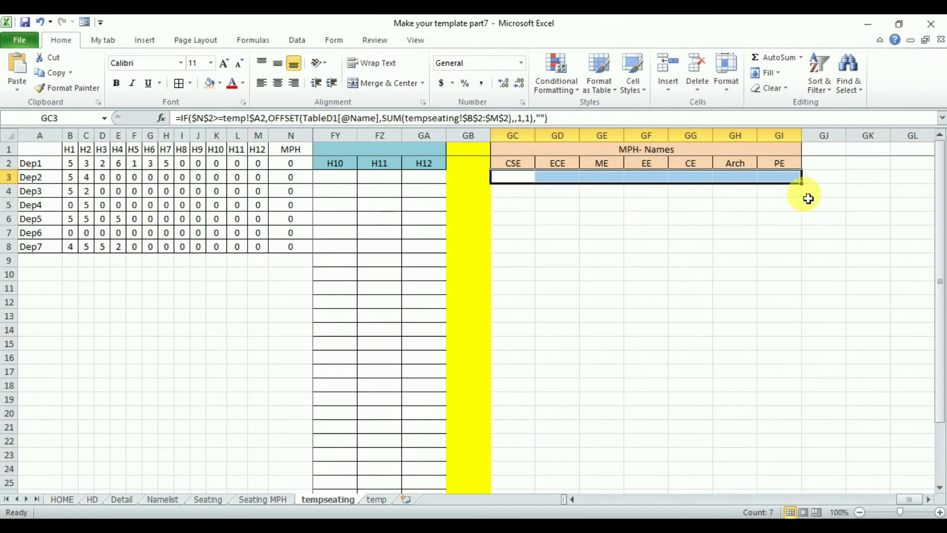
pyautogui.moveTo(803, 185); pyautogui.dragTo(781, 327)
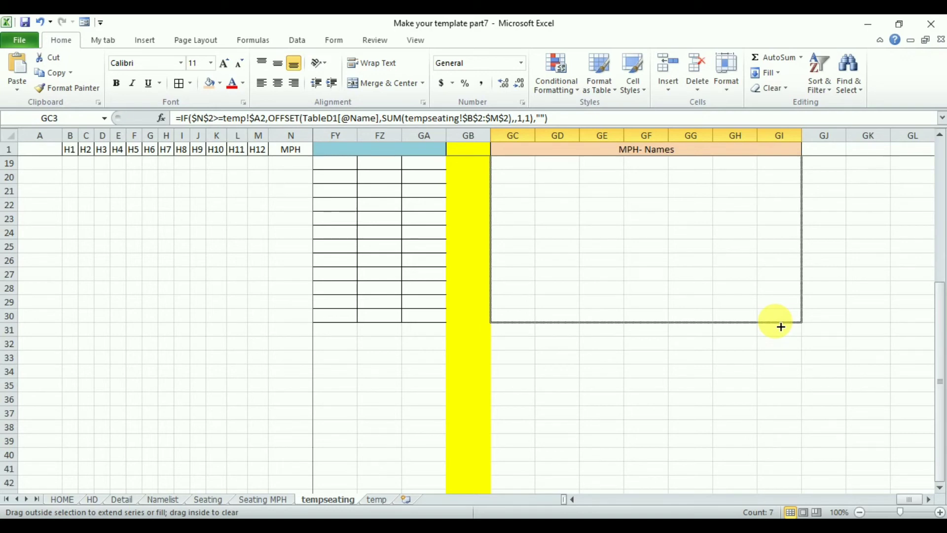
pyautogui.moveTo(781, 327); pyautogui.dragTo(774, 429)
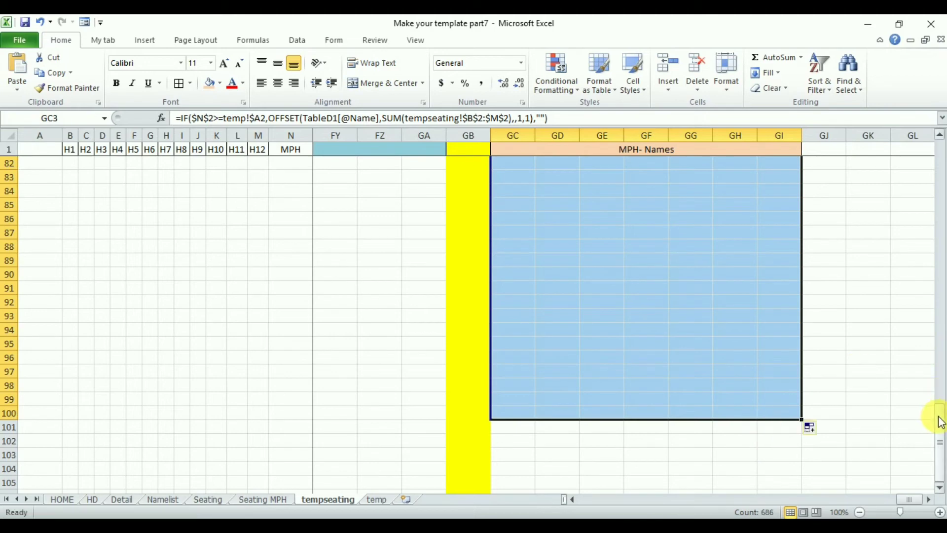
# Apply all borders to the filled MPH names range GC3:GI100.
pyautogui.click(180, 83)
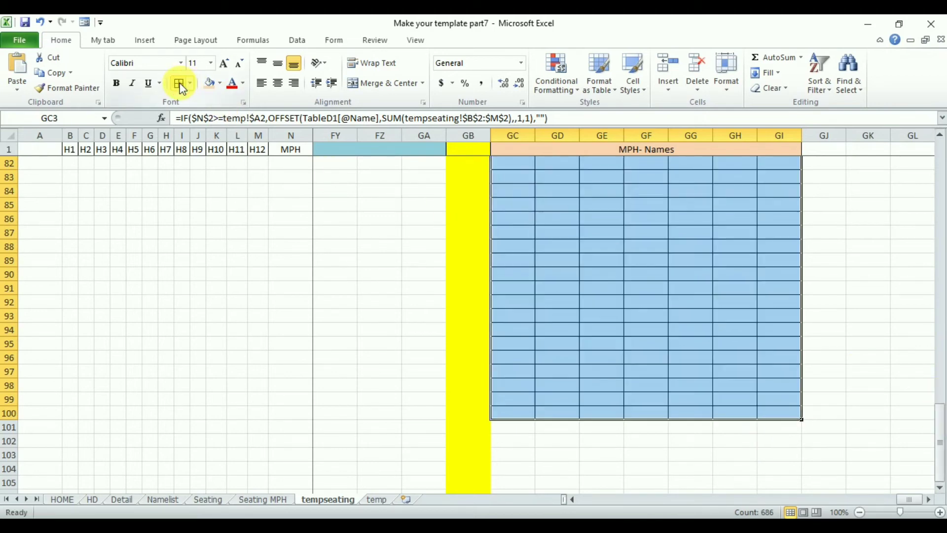
pyautogui.moveTo(940, 433); pyautogui.dragTo(942, 158)
pyautogui.click(518, 179)
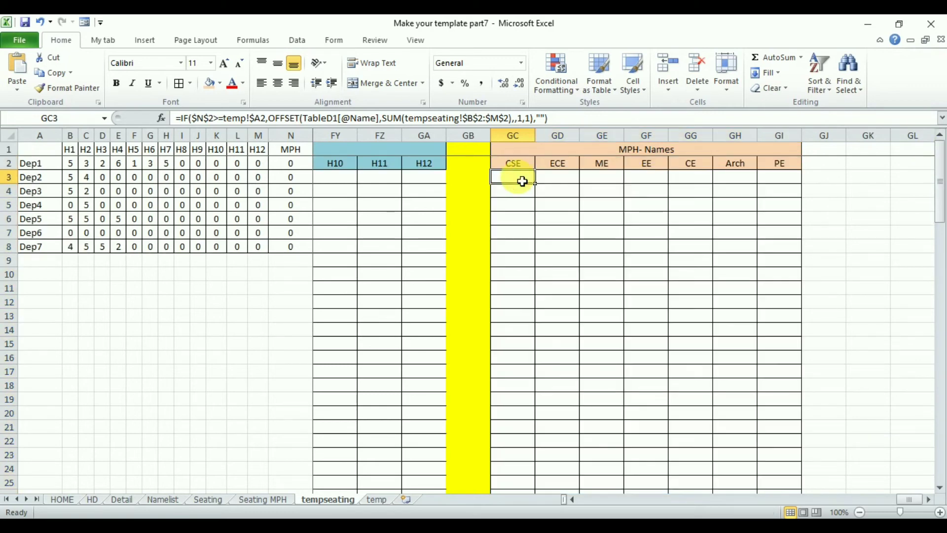
# On the Seating MPH sheet, enter 10 as the number of students for each of the seven departments in M6:M12.
pyautogui.click(265, 500)
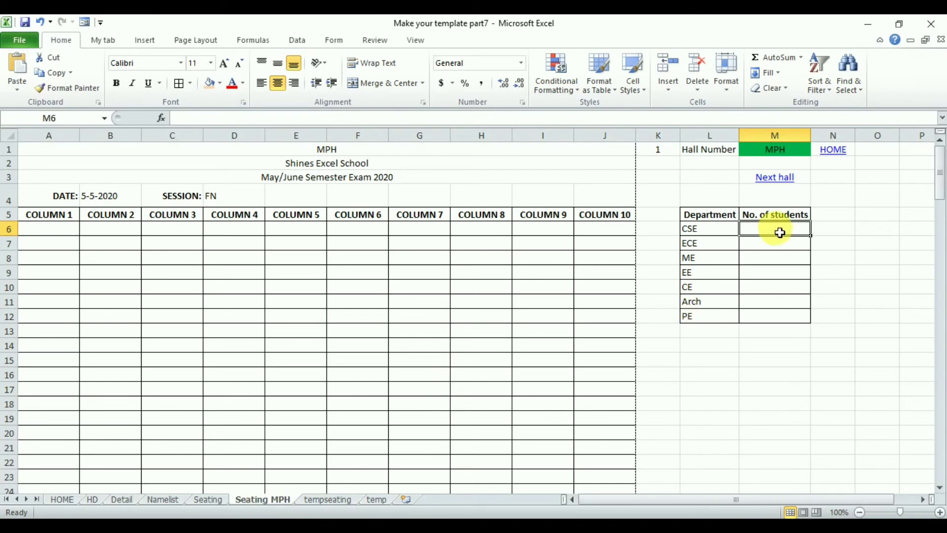
pyautogui.write('10')
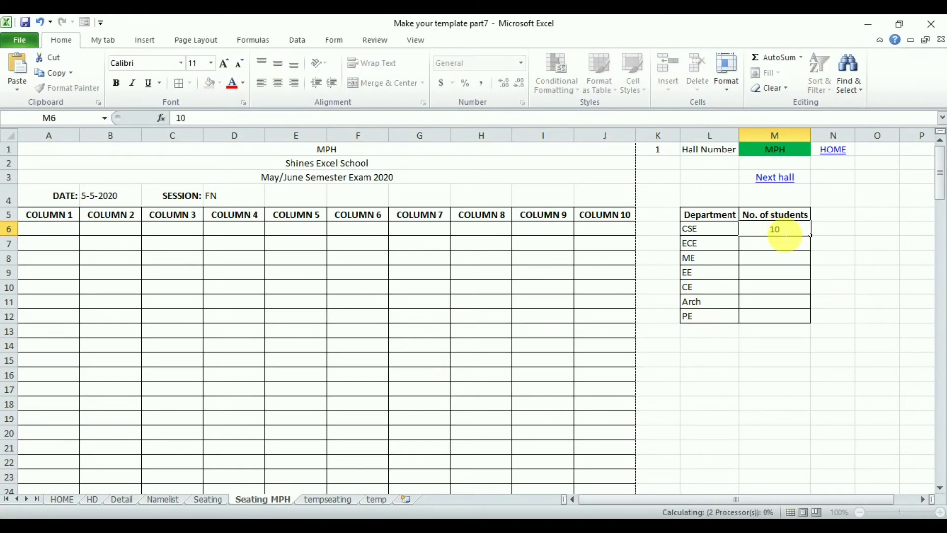
pyautogui.press('Return')
pyautogui.write('10')
pyautogui.press('Return')
pyautogui.write('10')
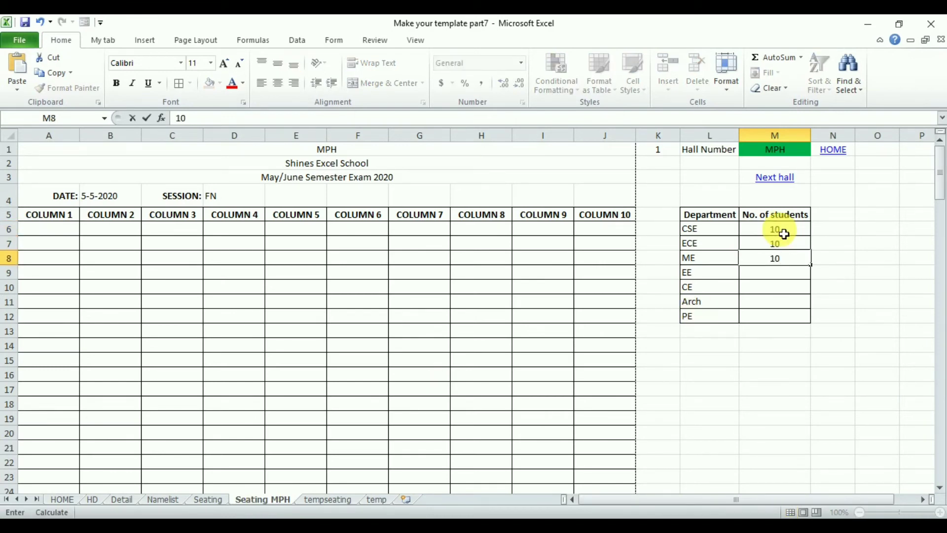
pyautogui.press('Return')
pyautogui.write('10')
pyautogui.press('Return')
pyautogui.write('10')
pyautogui.press('Return')
pyautogui.write('10')
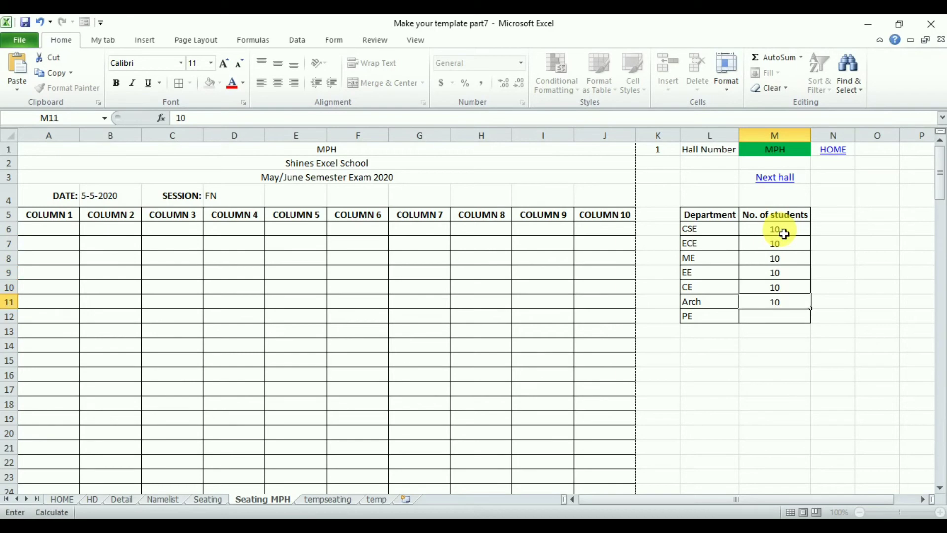
pyautogui.press('Return')
pyautogui.write('10')
pyautogui.press('Return')
# On the tempseating sheet, auto-fit the widths of the MPH names columns GC to GI.
pyautogui.click(328, 499)
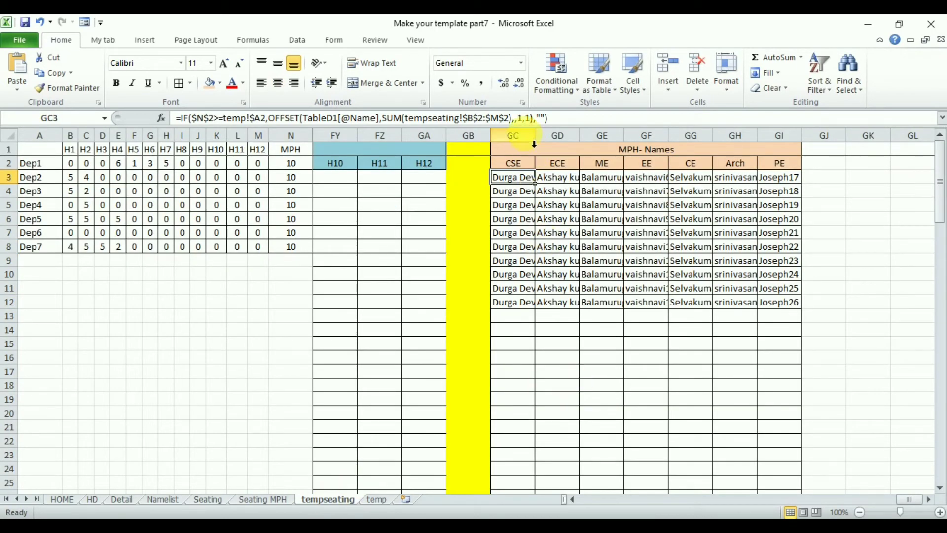
pyautogui.click(513, 135)
pyautogui.moveTo(643, 146); pyautogui.dragTo(807, 144)
pyautogui.doubleClick(805, 143)
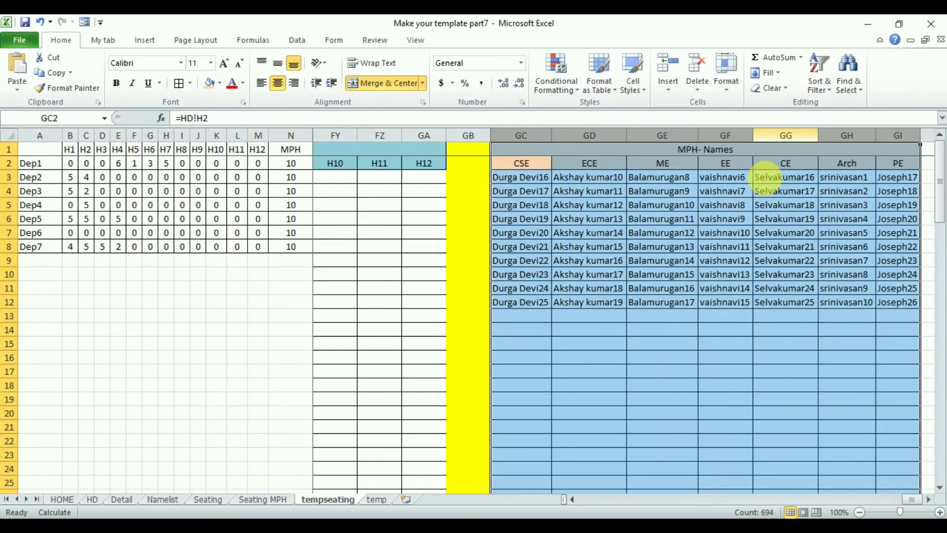
pyautogui.click(668, 374)
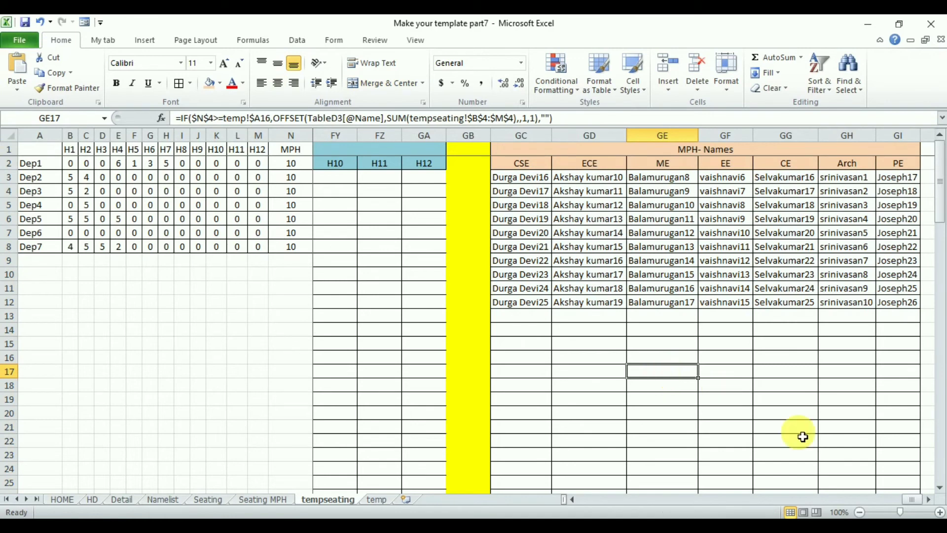
# Copy the MPH names columns GC:GI and insert the copies starting at column GJ.
pyautogui.click(929, 499)
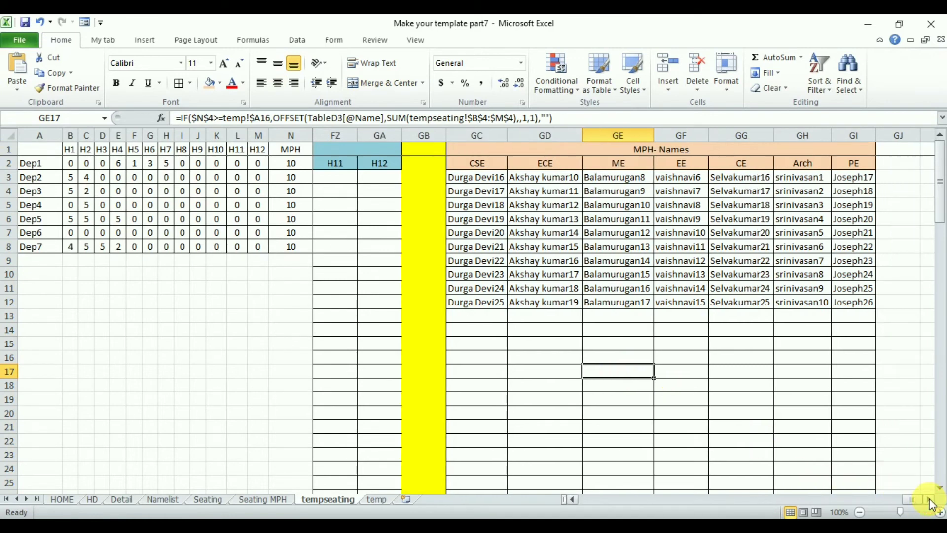
pyautogui.click(929, 500)
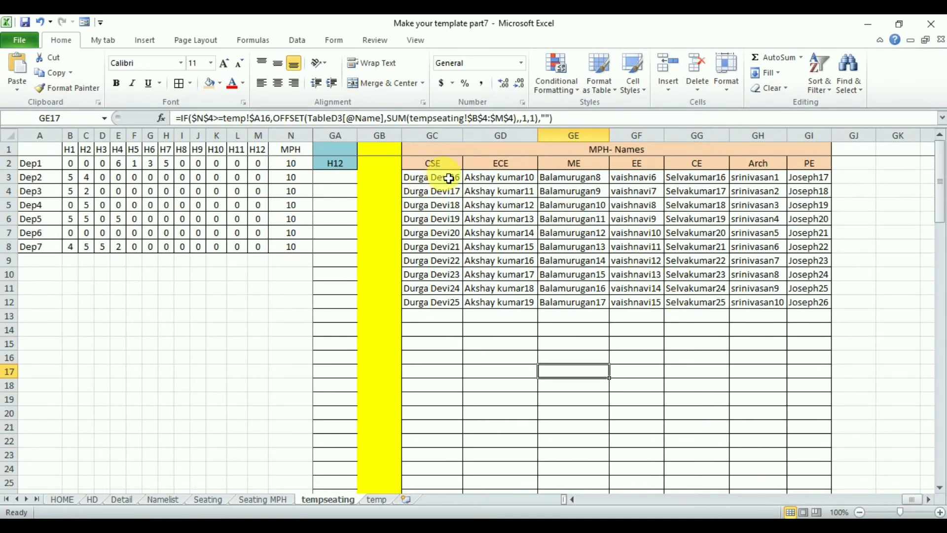
pyautogui.moveTo(438, 148); pyautogui.dragTo(804, 146)
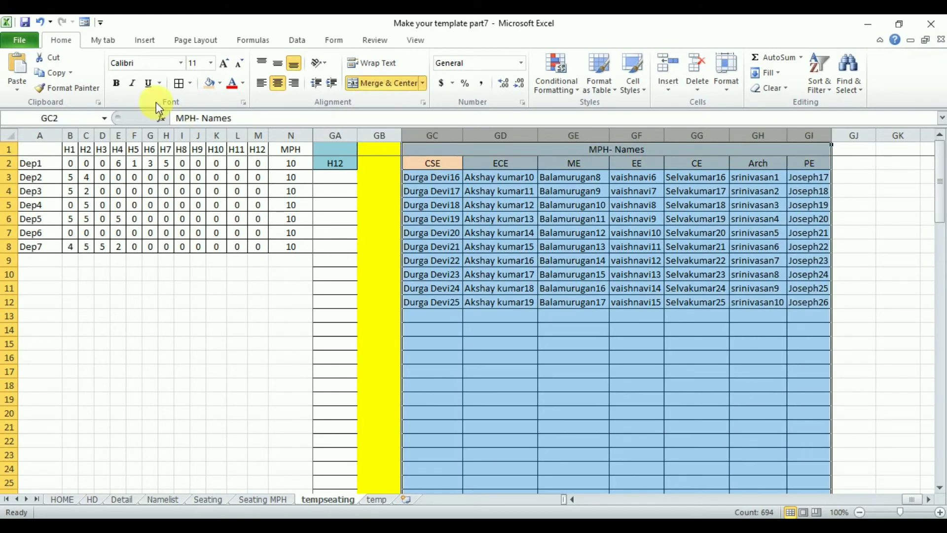
pyautogui.click(52, 73)
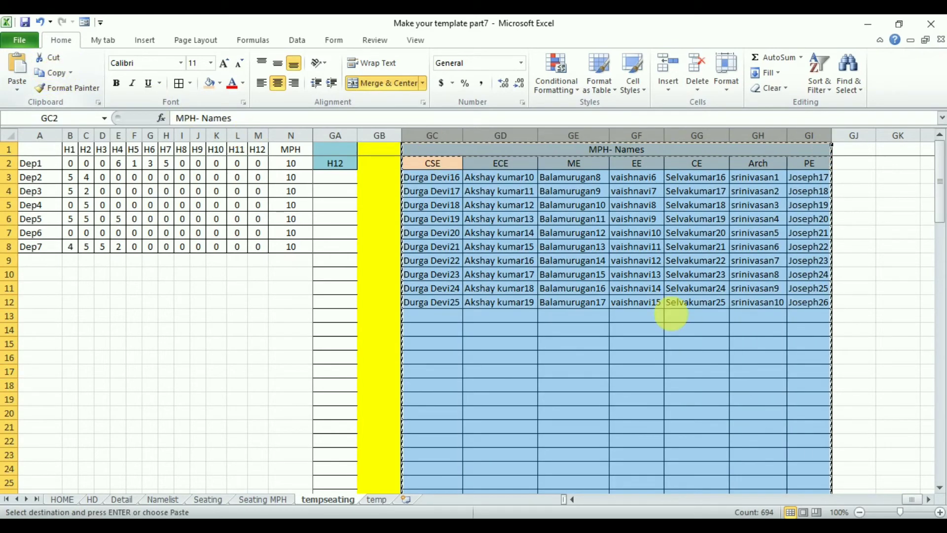
pyautogui.click(930, 499)
pyautogui.click(930, 499)
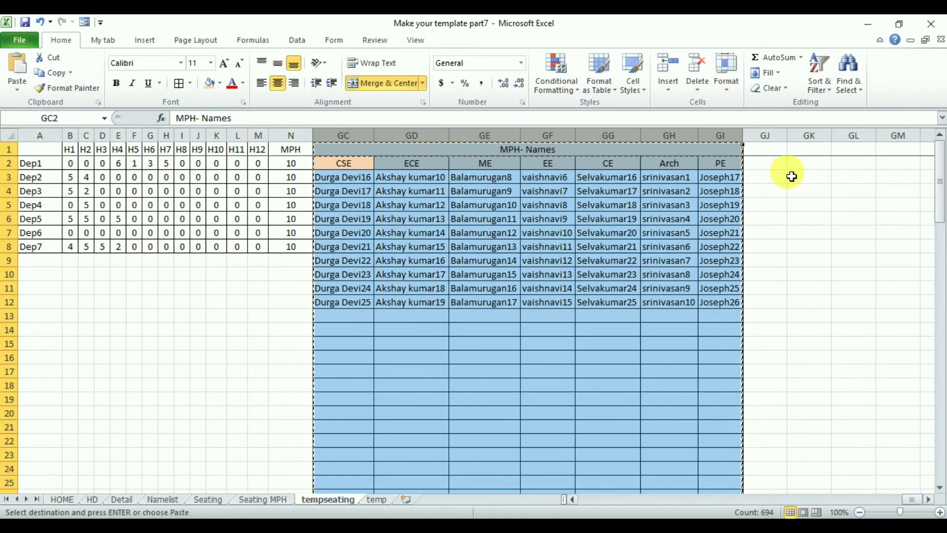
pyautogui.click(766, 137)
pyautogui.rightClick(765, 137)
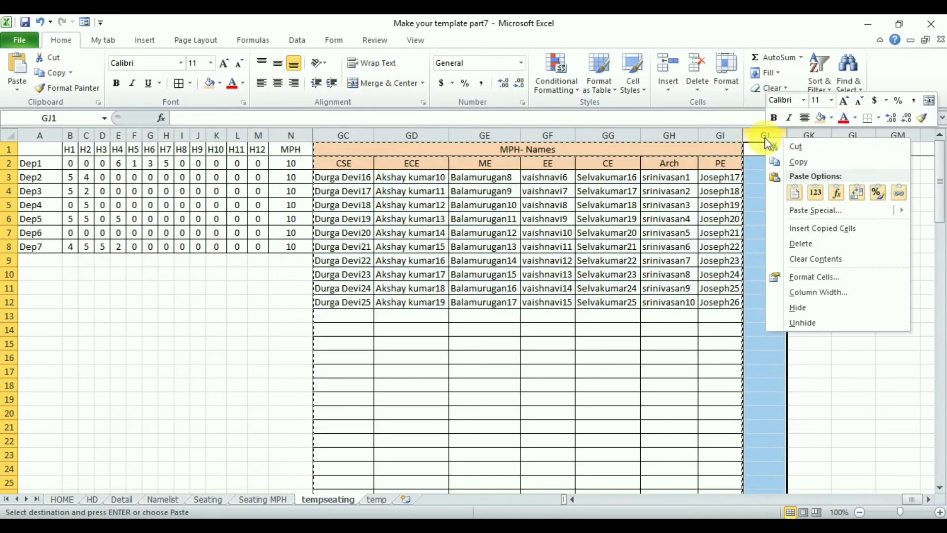
pyautogui.click(807, 229)
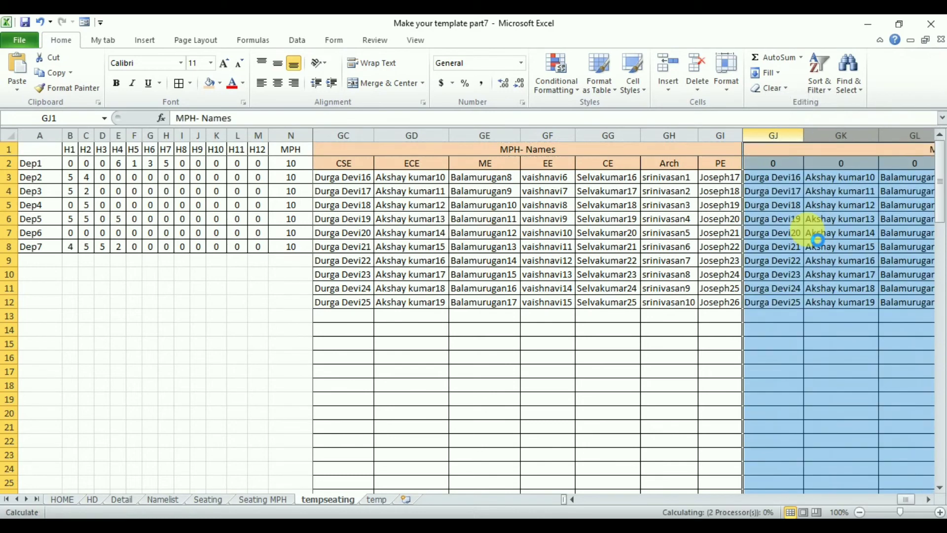
# Change the fill of the copied block's title and department header rows to light aqua.
pyautogui.click(929, 500)
pyautogui.click(929, 499)
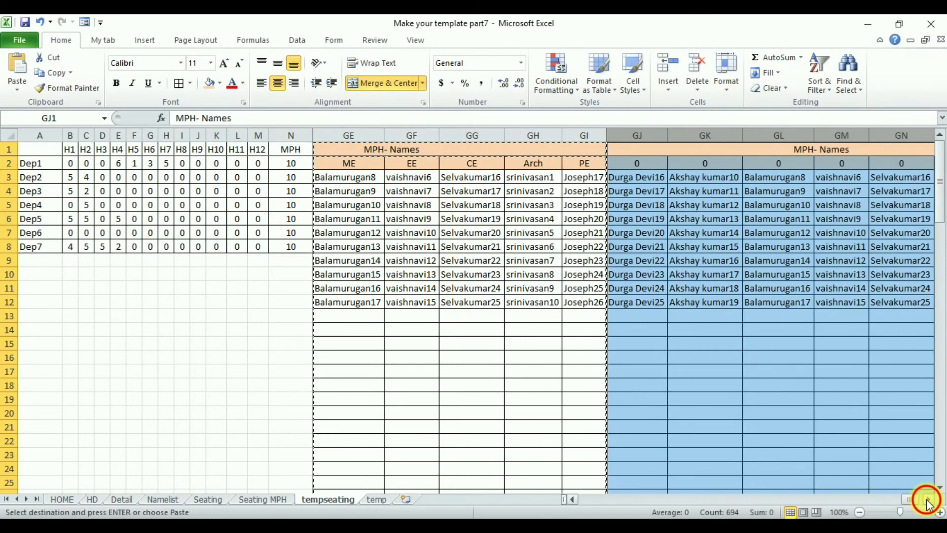
pyautogui.click(929, 499)
pyautogui.click(571, 150)
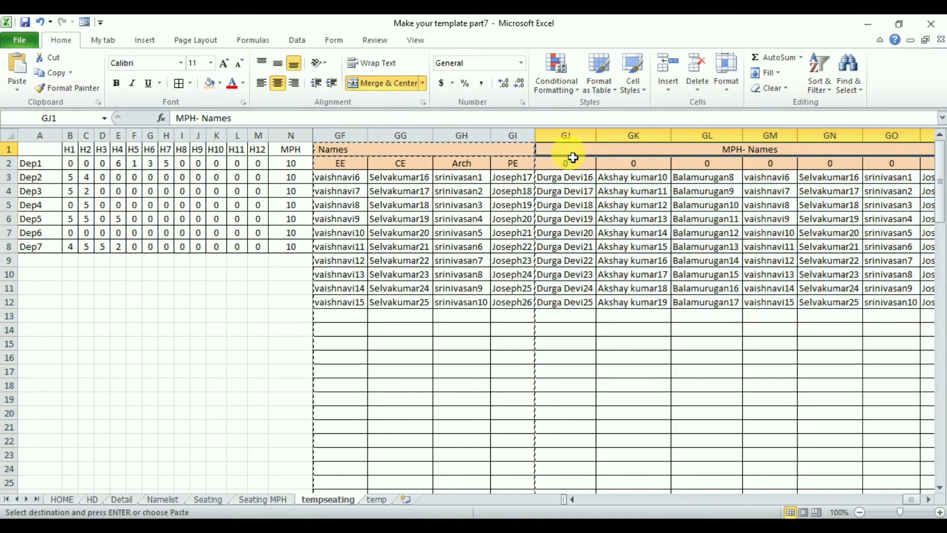
pyautogui.click(221, 82)
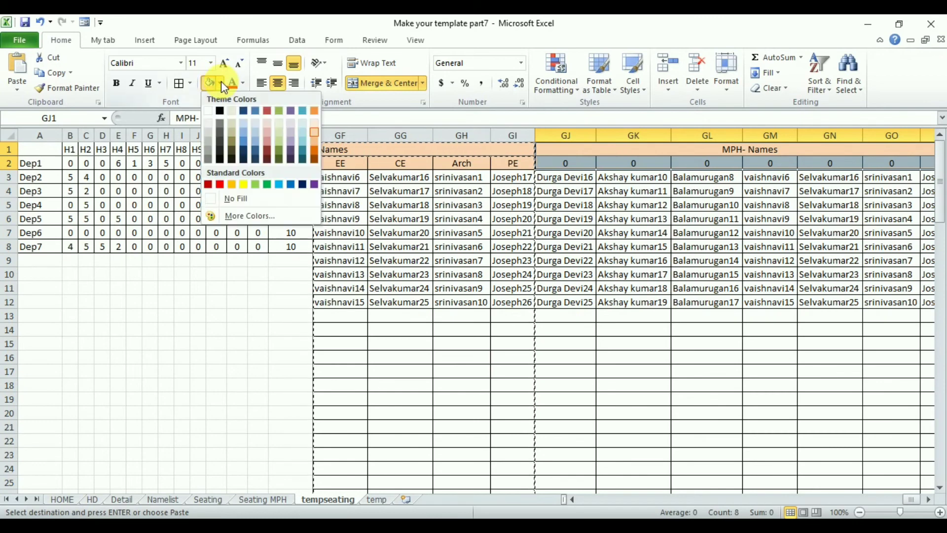
pyautogui.click(303, 131)
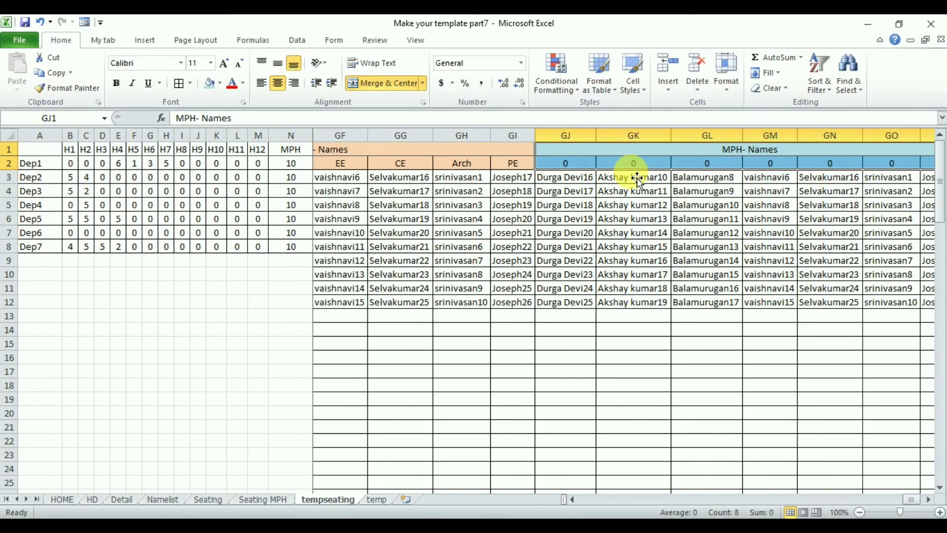
# Retitle the copied aqua block "MPH- Hall ticket number".
pyautogui.doubleClick(785, 151)
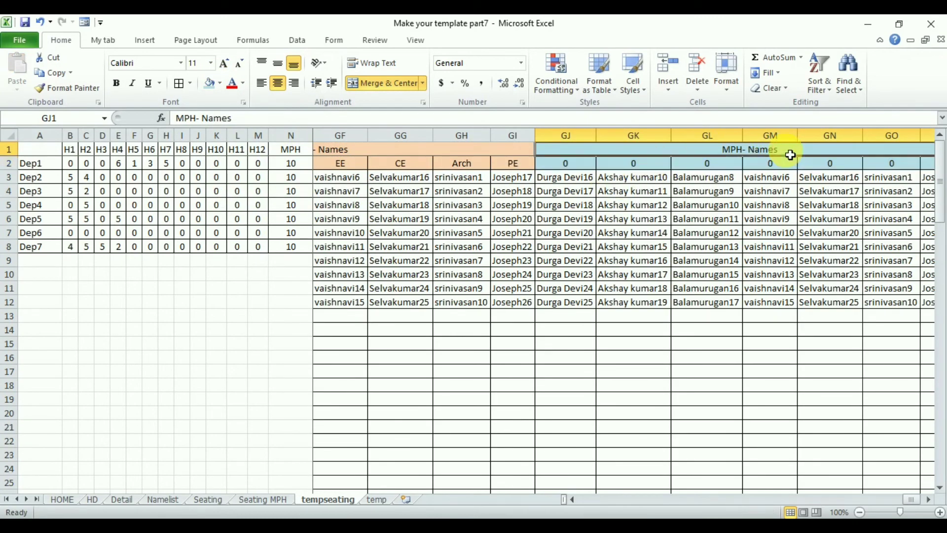
pyautogui.press('BackSpace')
pyautogui.press('BackSpace')
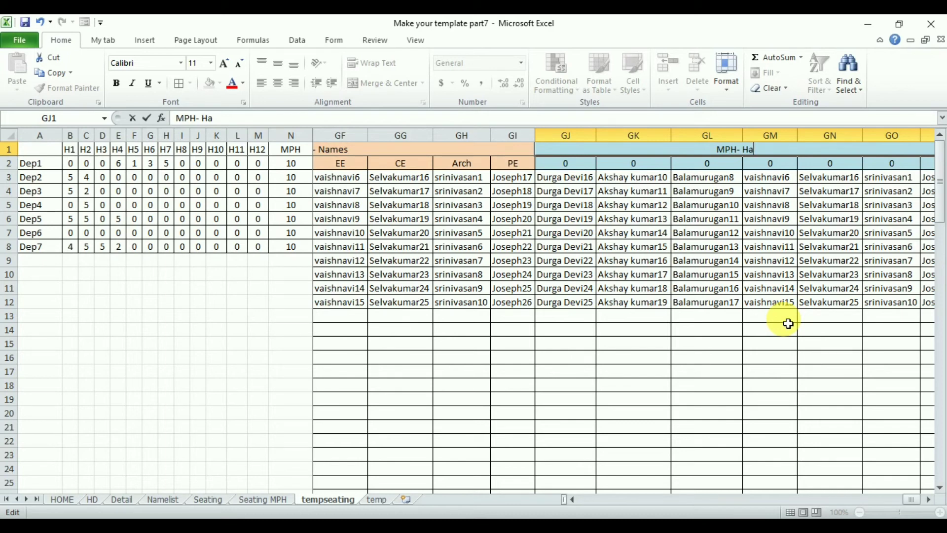
pyautogui.write('icket number')
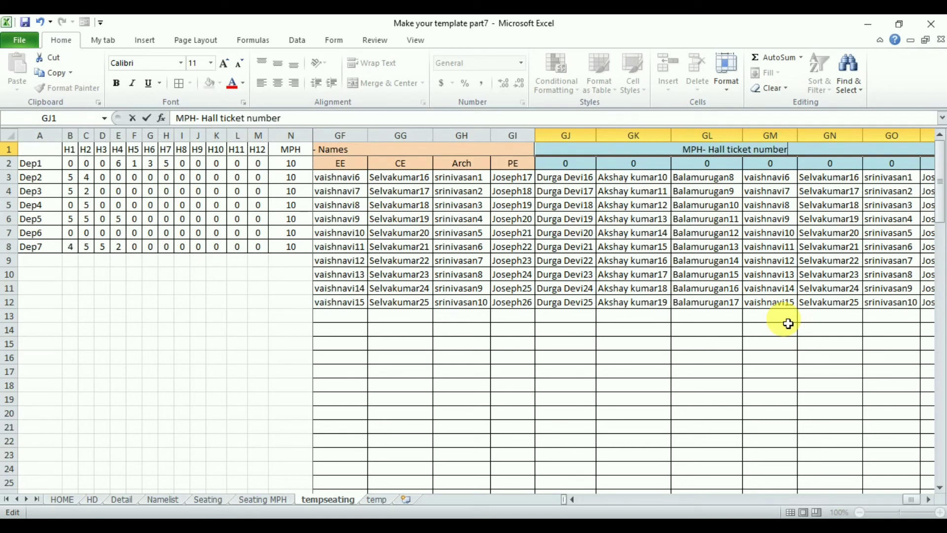
pyautogui.press('Return')
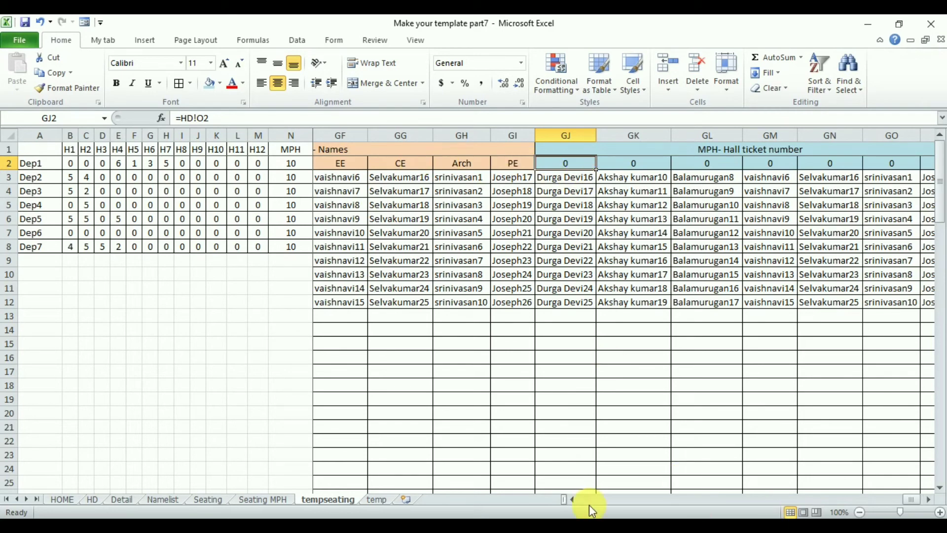
# Copy the department headers GC2:GI2 and paste them as values only into the hall ticket block's header row starting at GJ2.
pyautogui.click(572, 500)
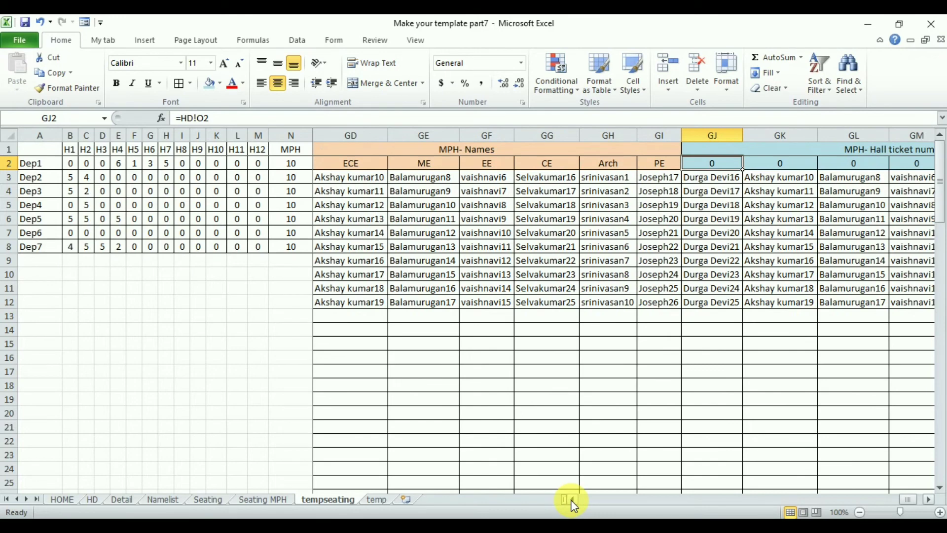
pyautogui.moveTo(574, 503); pyautogui.dragTo(573, 503)
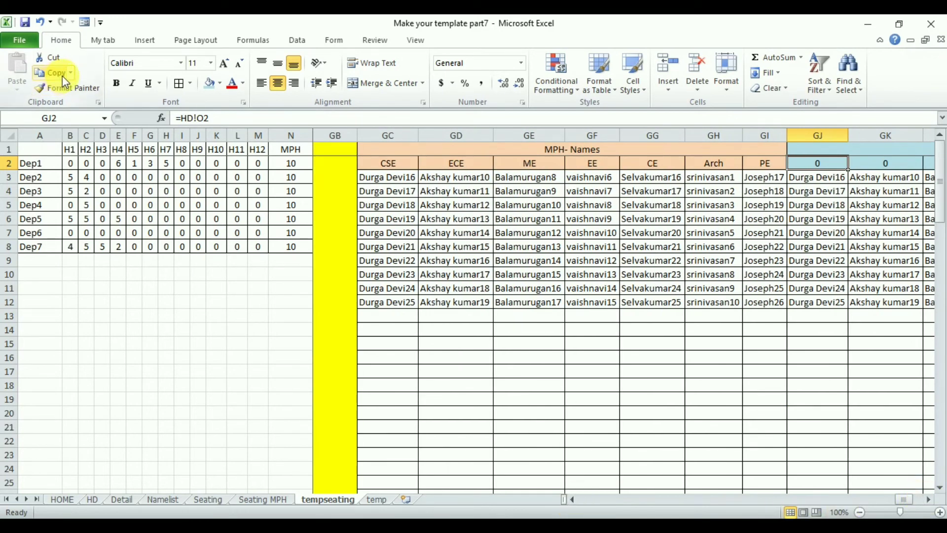
pyautogui.moveTo(401, 164); pyautogui.dragTo(755, 164)
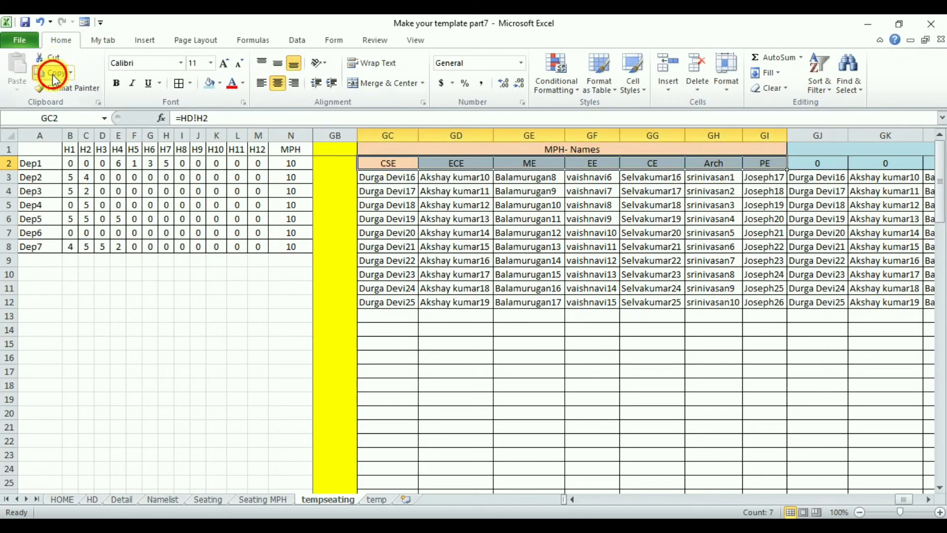
pyautogui.click(54, 78)
pyautogui.click(817, 163)
pyautogui.click(14, 88)
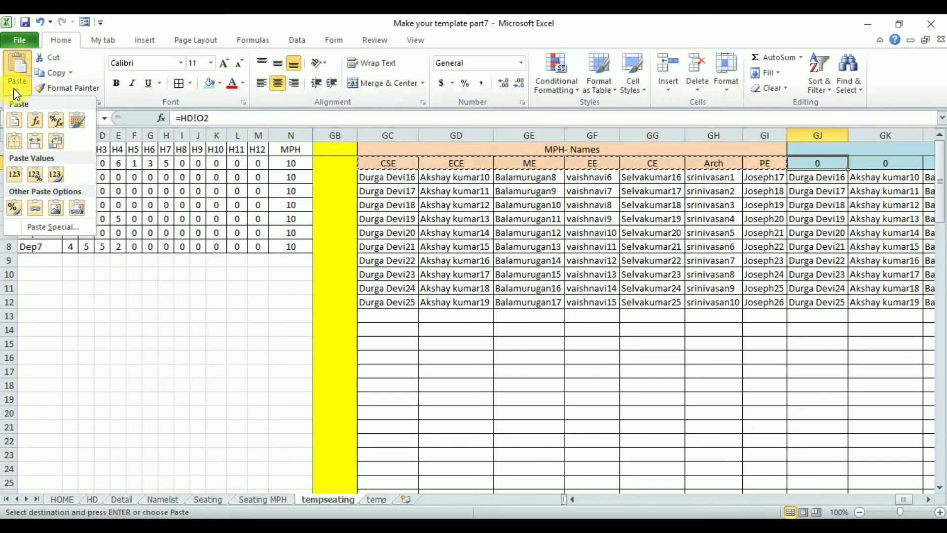
pyautogui.click(15, 177)
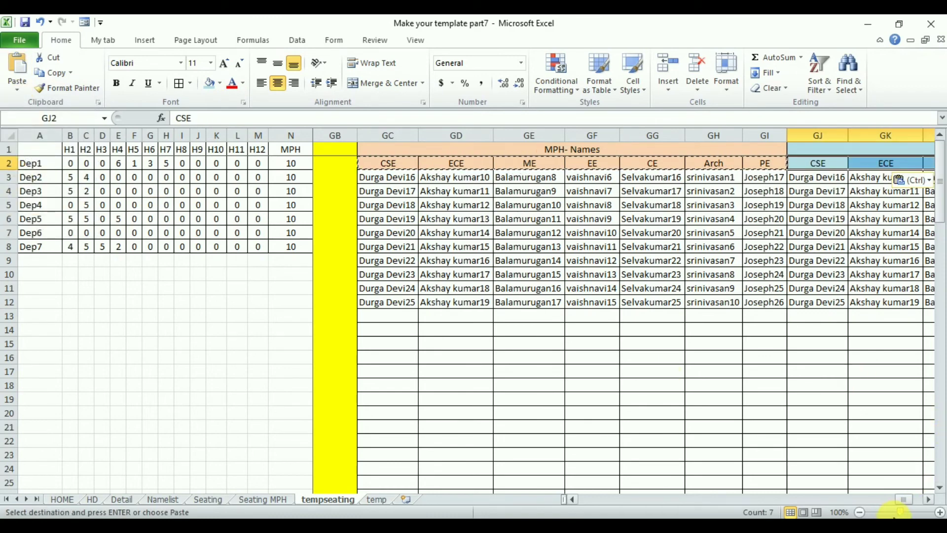
pyautogui.click(929, 500)
pyautogui.click(928, 499)
pyautogui.click(929, 500)
pyautogui.click(929, 500)
pyautogui.click(928, 500)
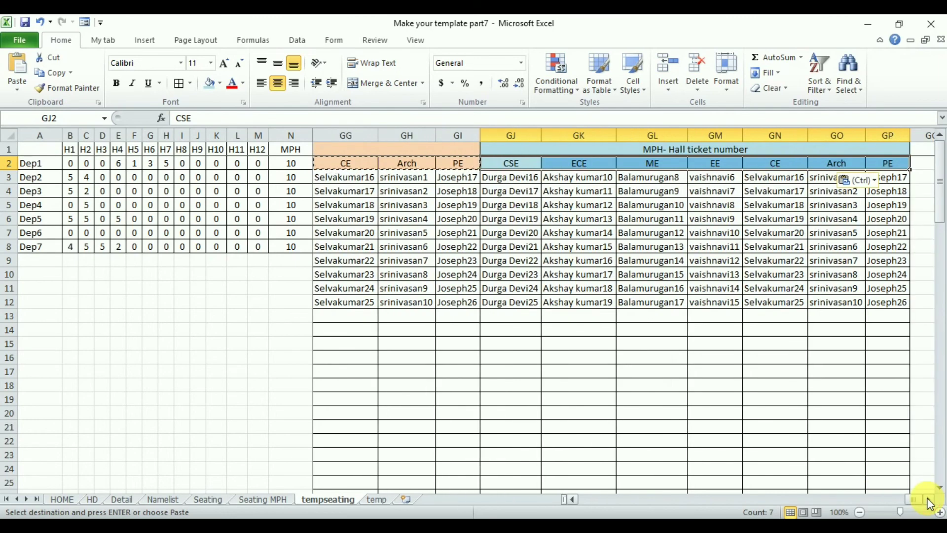
pyautogui.click(656, 218)
pyautogui.click(512, 169)
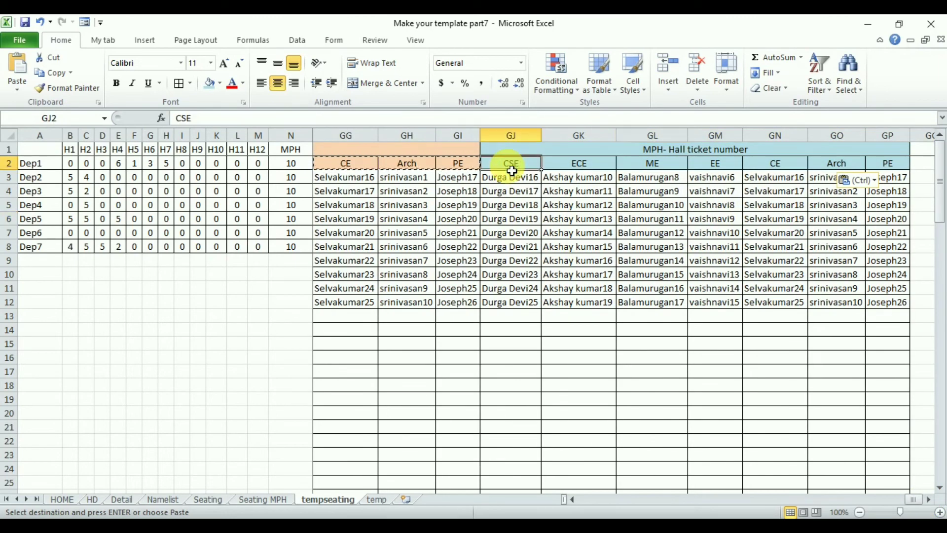
pyautogui.press('Escape')
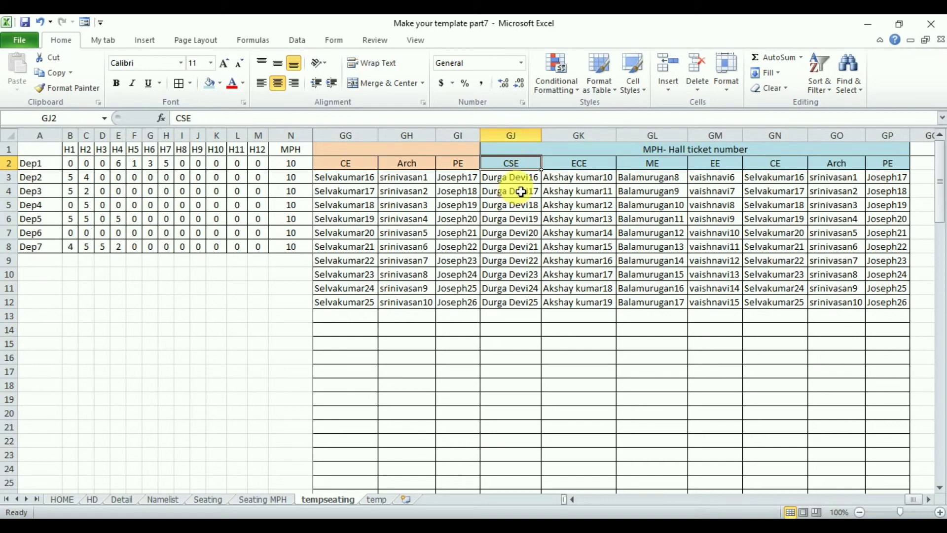
# Copy the header text "Hall Ticket Number" from cell C2 of the Namelist sheet.
pyautogui.click(528, 183)
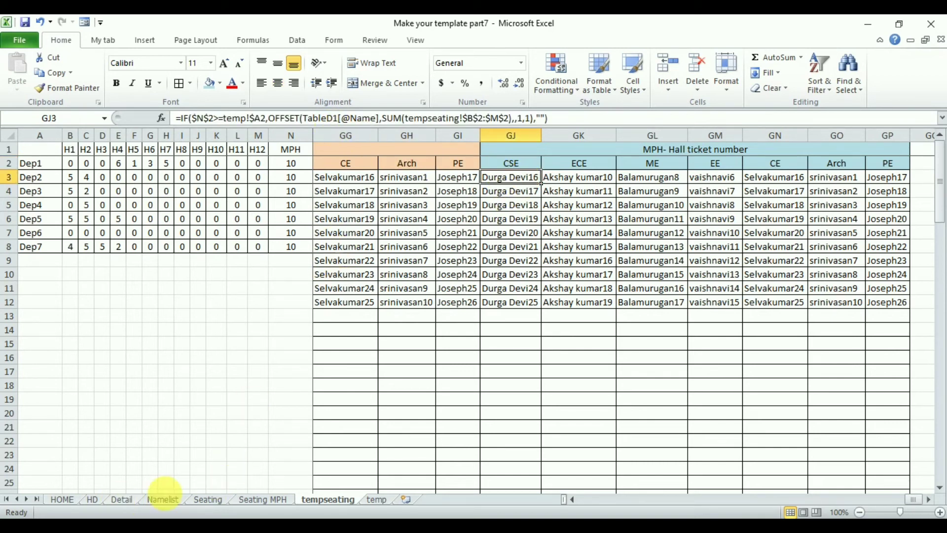
pyautogui.click(174, 498)
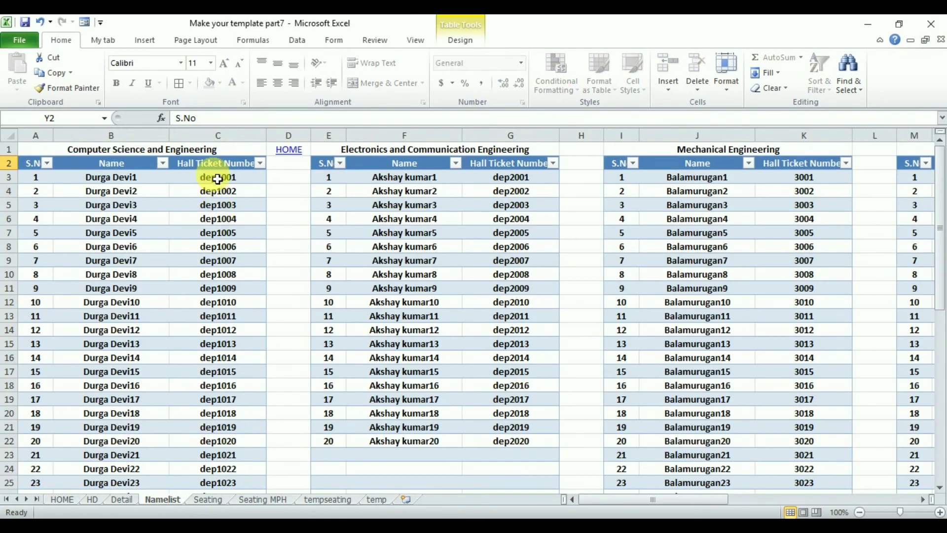
pyautogui.click(229, 167)
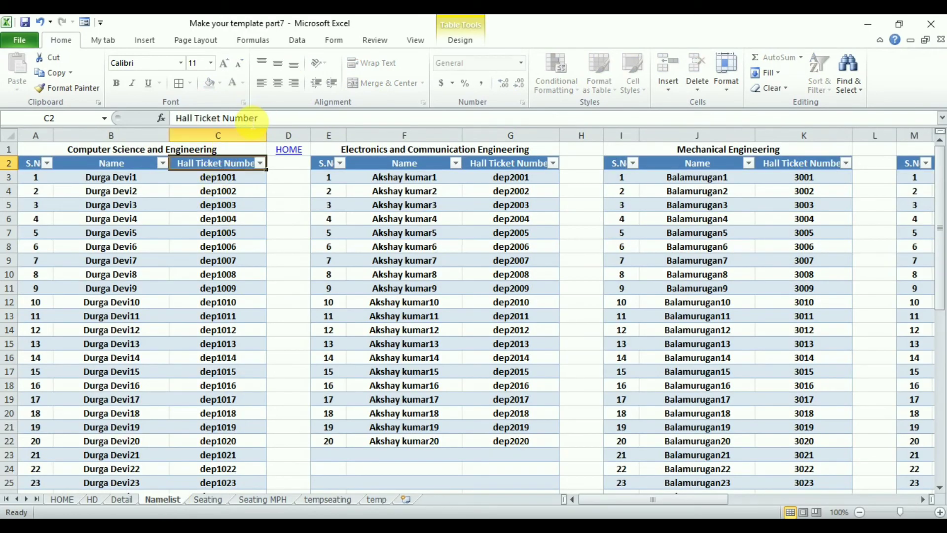
pyautogui.moveTo(257, 118); pyautogui.dragTo(176, 118)
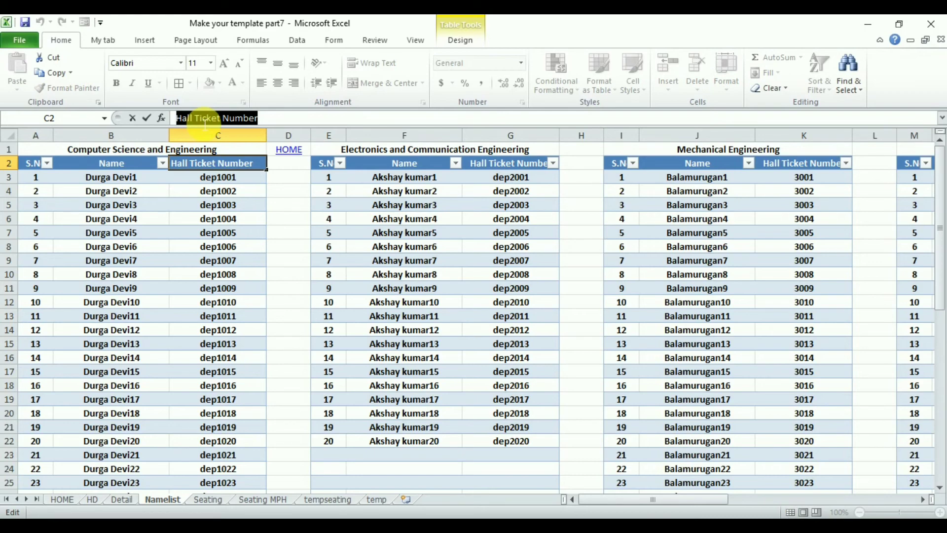
pyautogui.press('Escape')
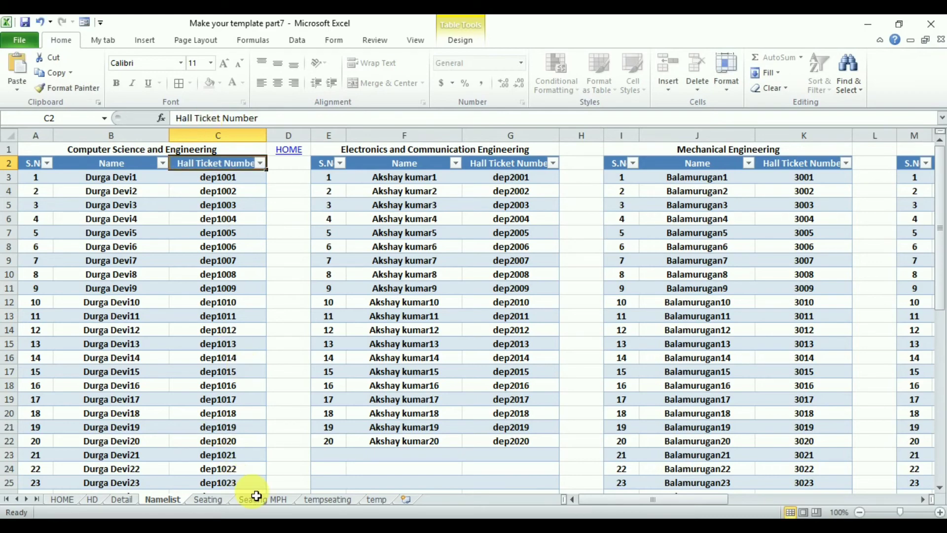
# In columns GJ:GP of the tempseating sheet, replace every "Name" with "Hall Ticket Number" in the formulas and check the resulting formulas.
pyautogui.click(378, 500)
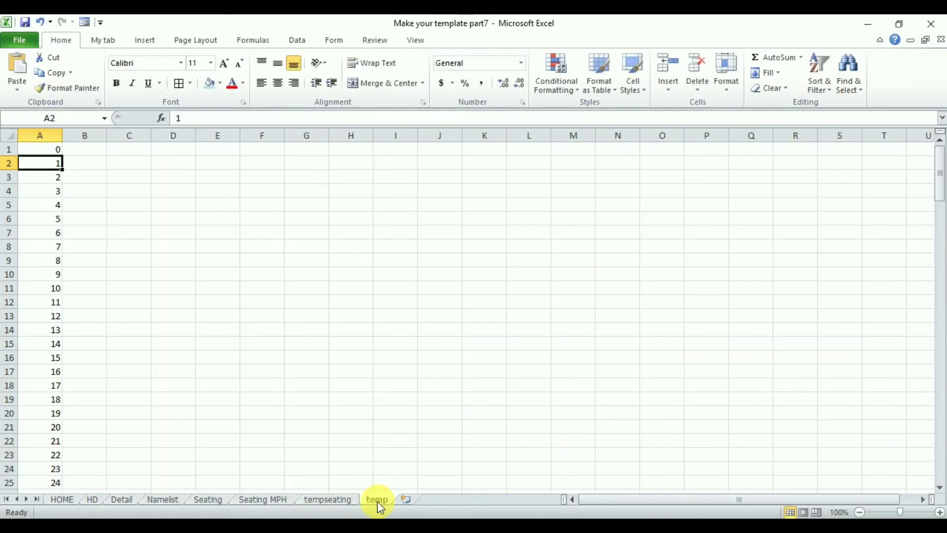
pyautogui.click(318, 500)
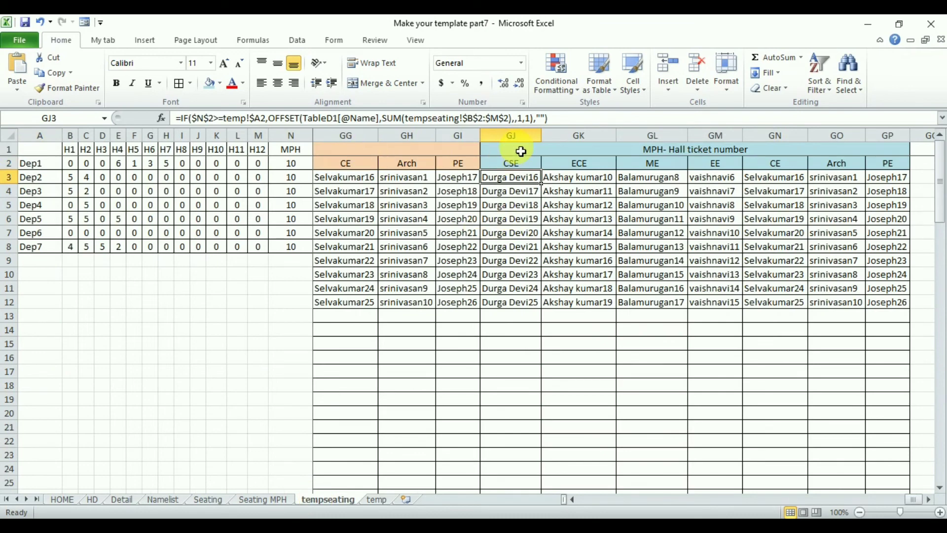
pyautogui.moveTo(525, 146); pyautogui.dragTo(897, 182)
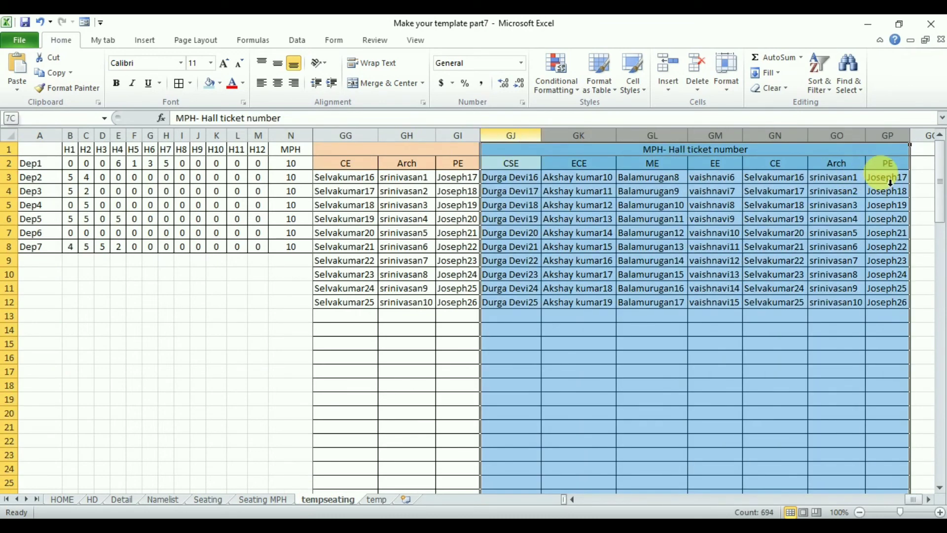
pyautogui.hotkey('ctrl', 'h')
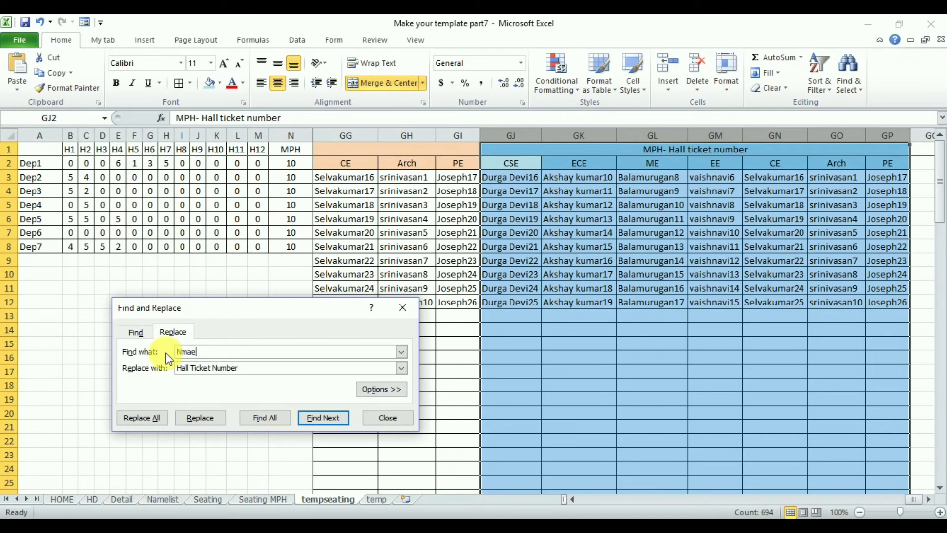
pyautogui.write('N')
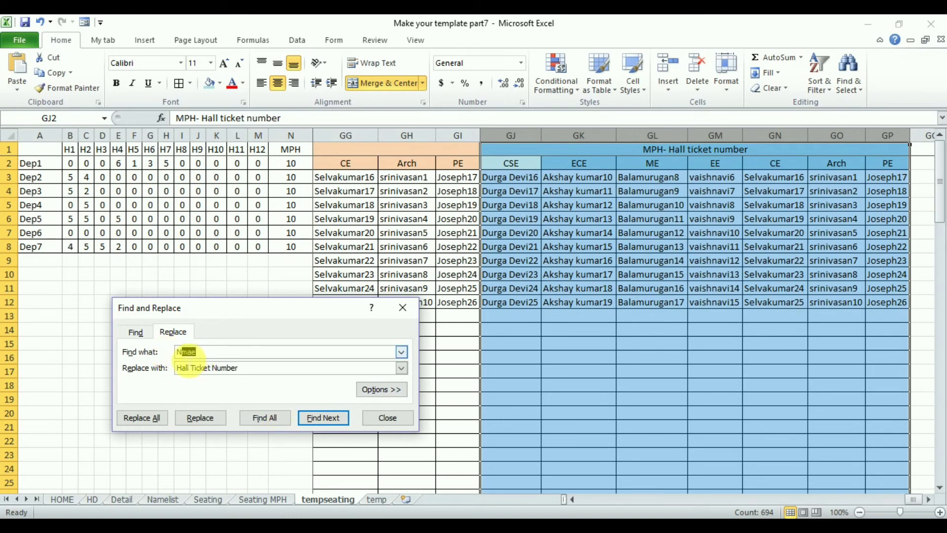
pyautogui.write('ame')
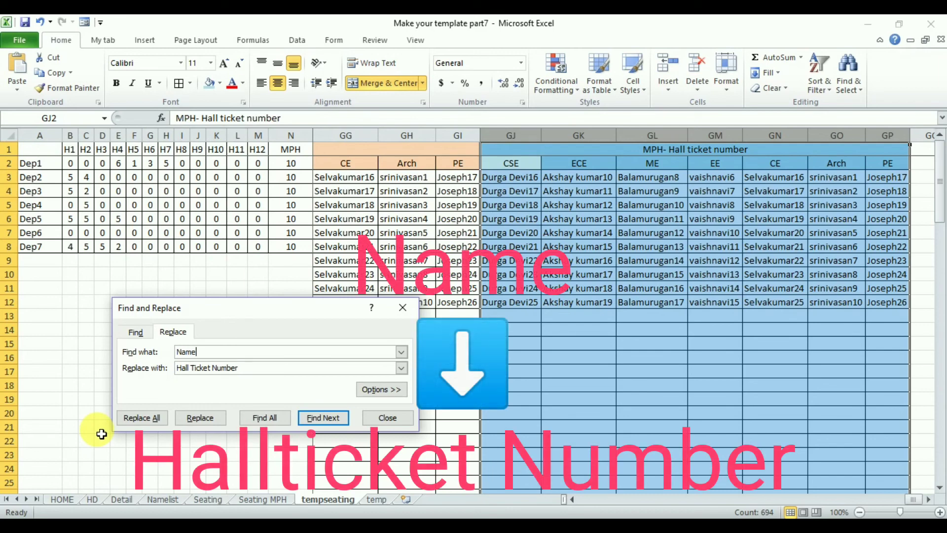
pyautogui.click(152, 420)
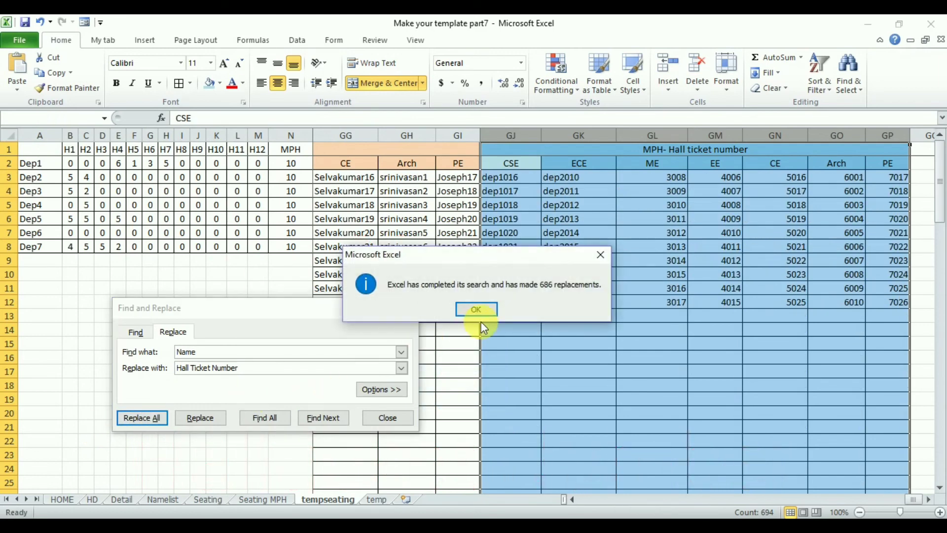
pyautogui.click(494, 309)
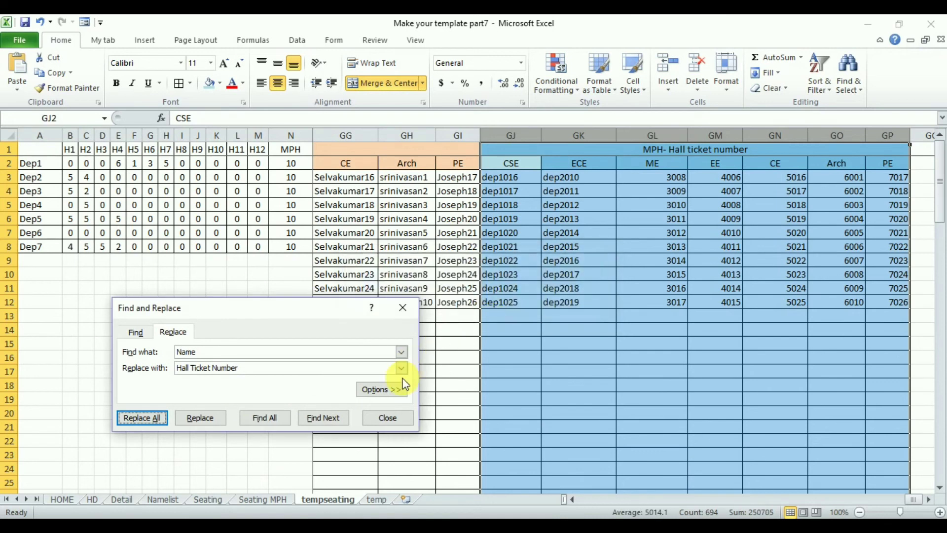
pyautogui.click(400, 419)
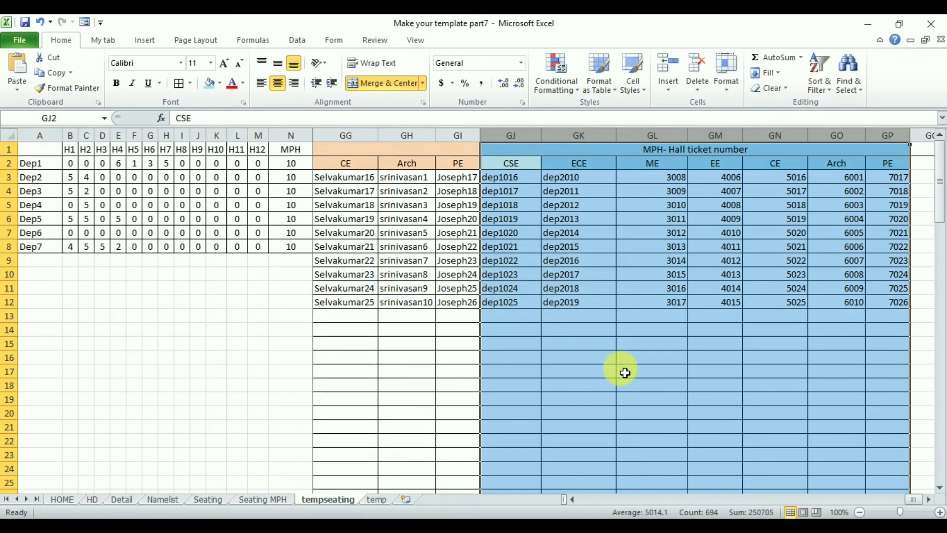
pyautogui.click(625, 373)
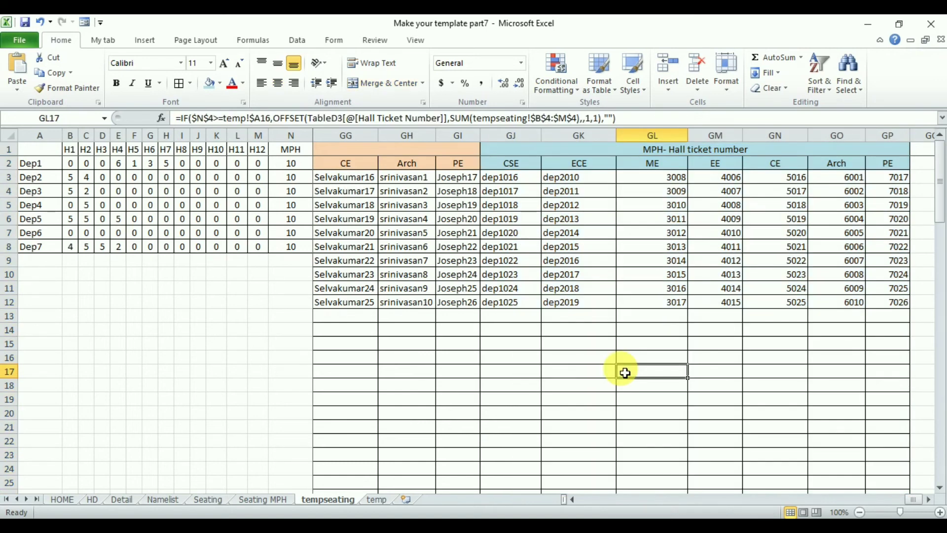
pyautogui.click(737, 181)
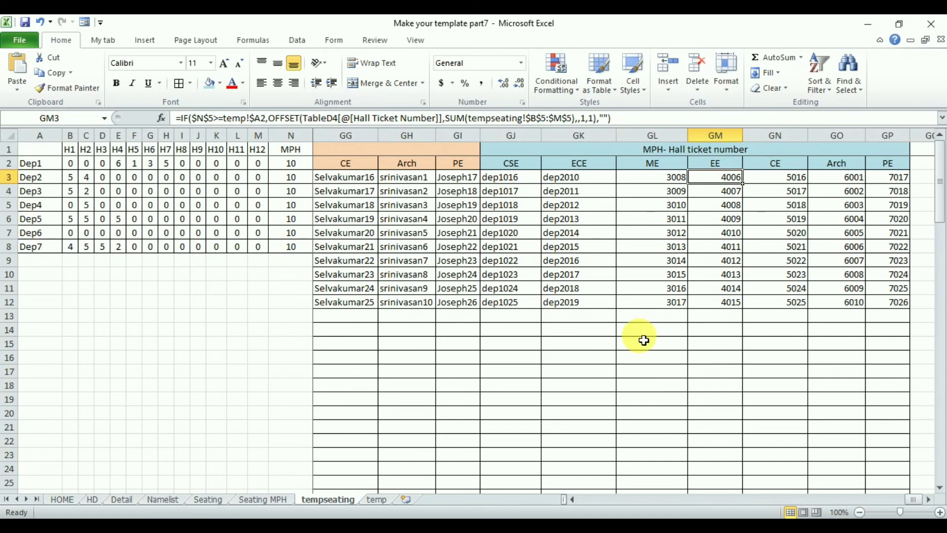
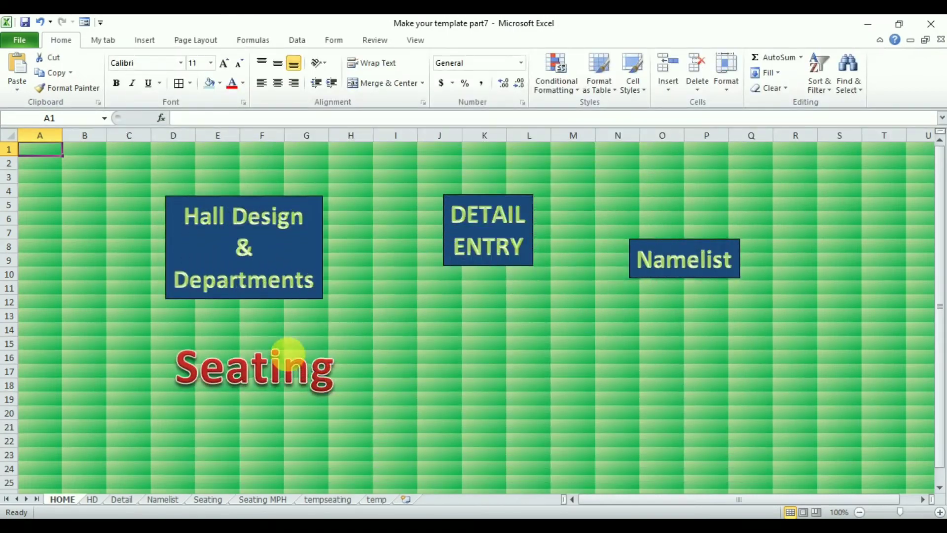
# On the HOME sheet, duplicate the red Seating WordArt and place the copy below the DETAIL ENTRY box.
pyautogui.rightClick(259, 379)
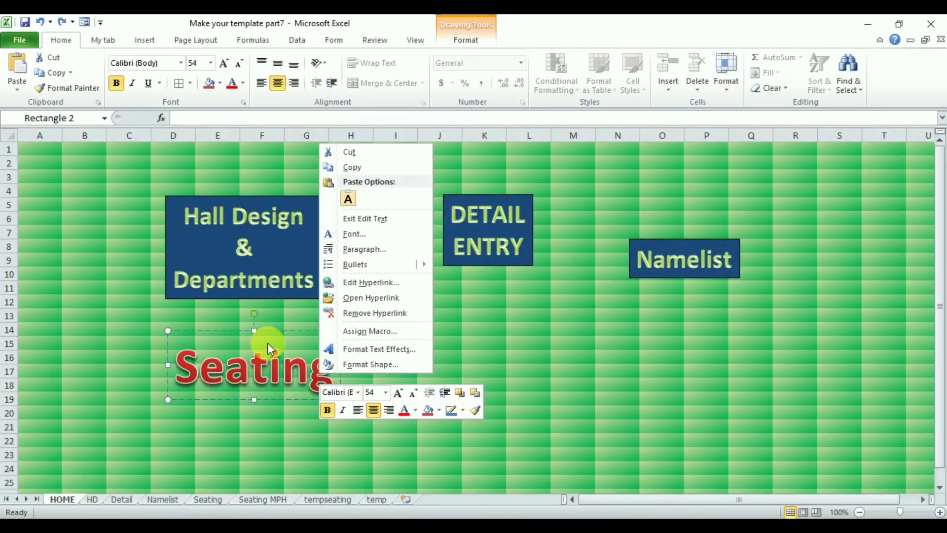
pyautogui.click(277, 335)
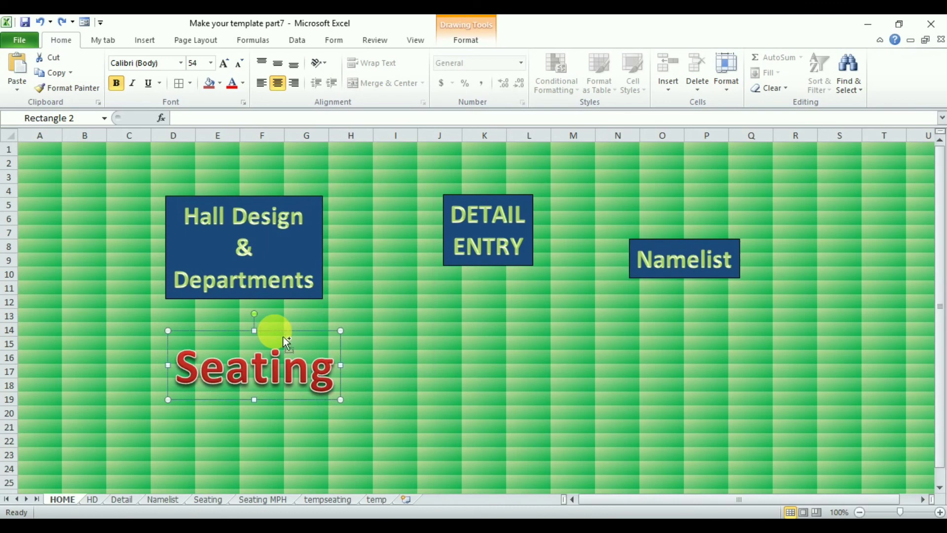
pyautogui.click(449, 368)
pyautogui.hotkey('ctrl', 'v')
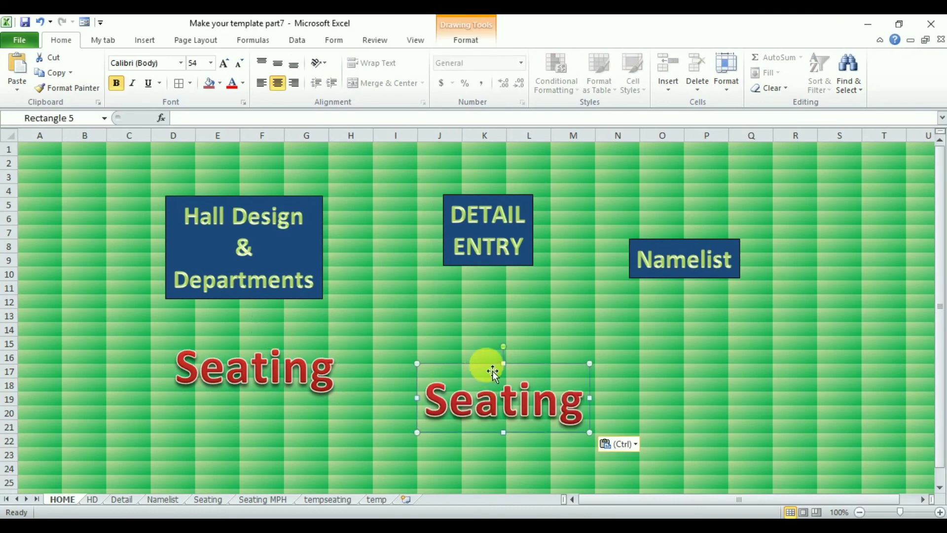
pyautogui.moveTo(486, 364); pyautogui.dragTo(489, 341)
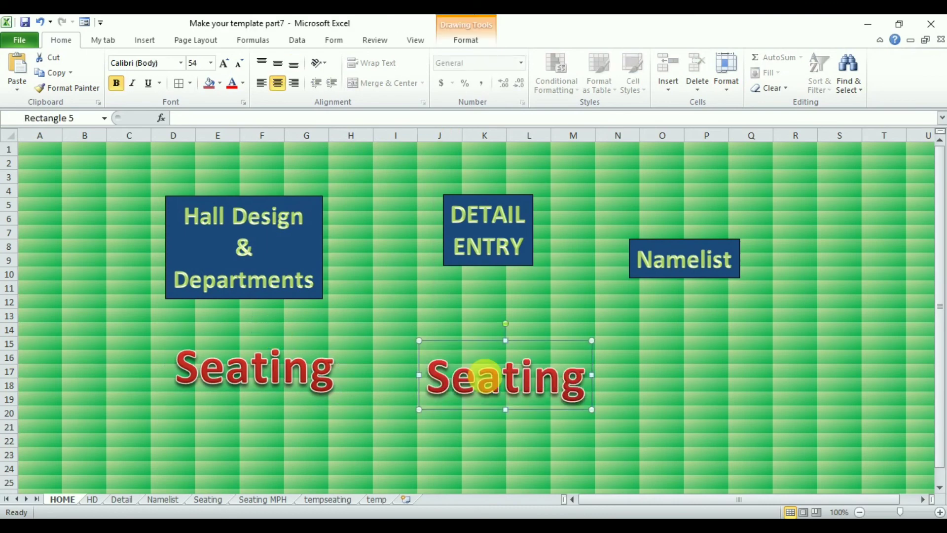
# Add "MPH" as a second line in the copied Seating WordArt.
pyautogui.click(582, 393)
pyautogui.press('Return')
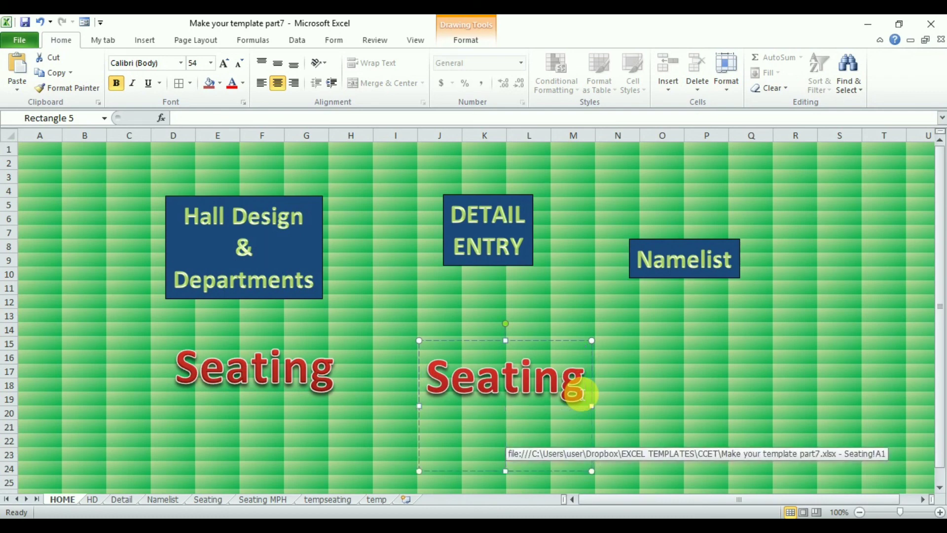
pyautogui.write('MPH')
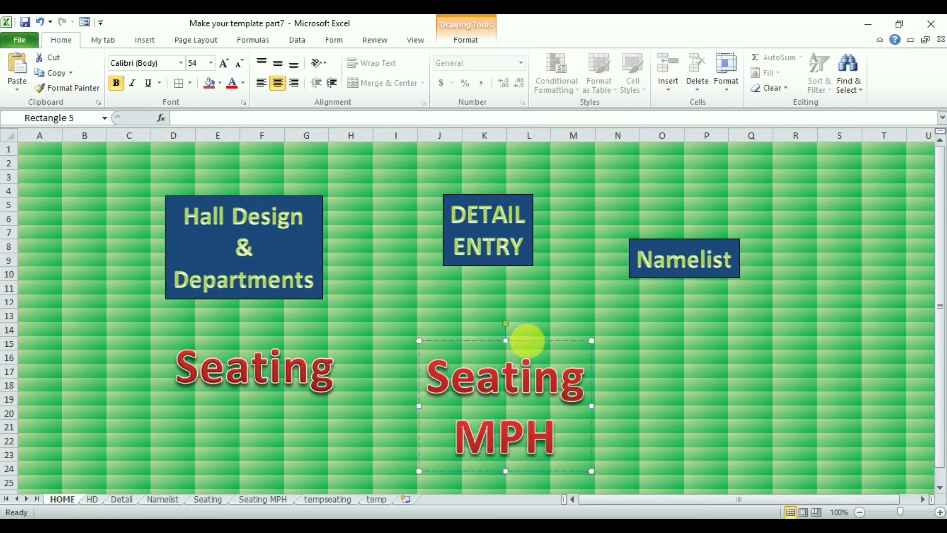
# Move the Seating MPH WordArt up closer to the DETAIL ENTRY box and change its text colour to dark blue.
pyautogui.moveTo(526, 341); pyautogui.dragTo(511, 315)
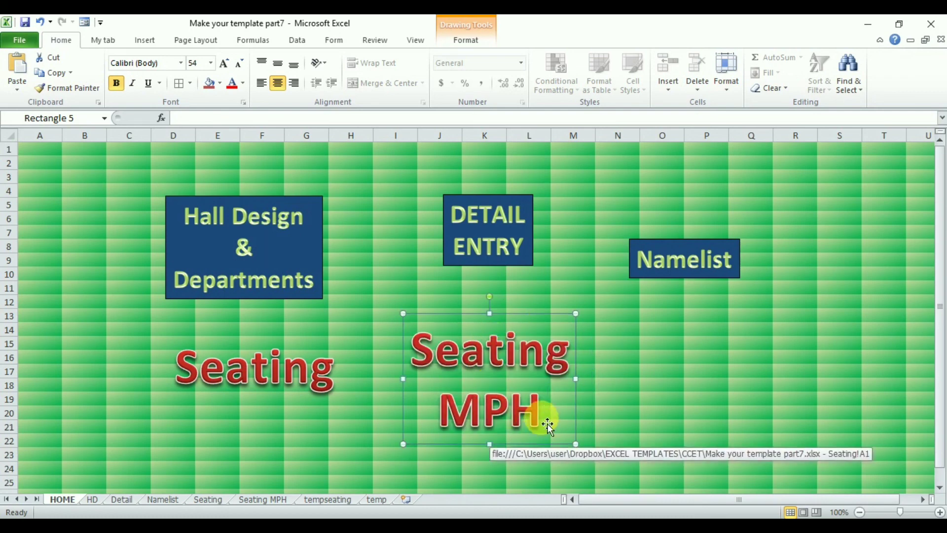
pyautogui.hotkey('ctrl', 'a')
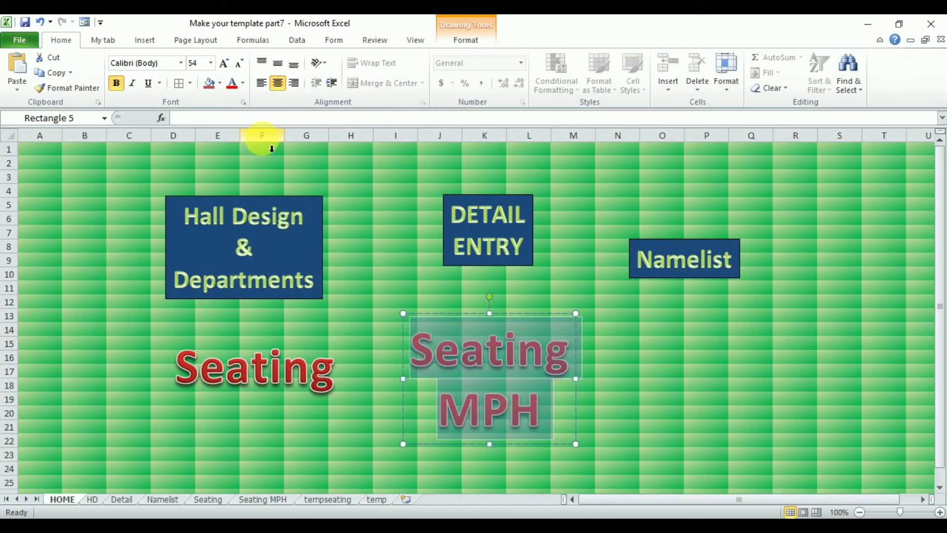
pyautogui.click(221, 84)
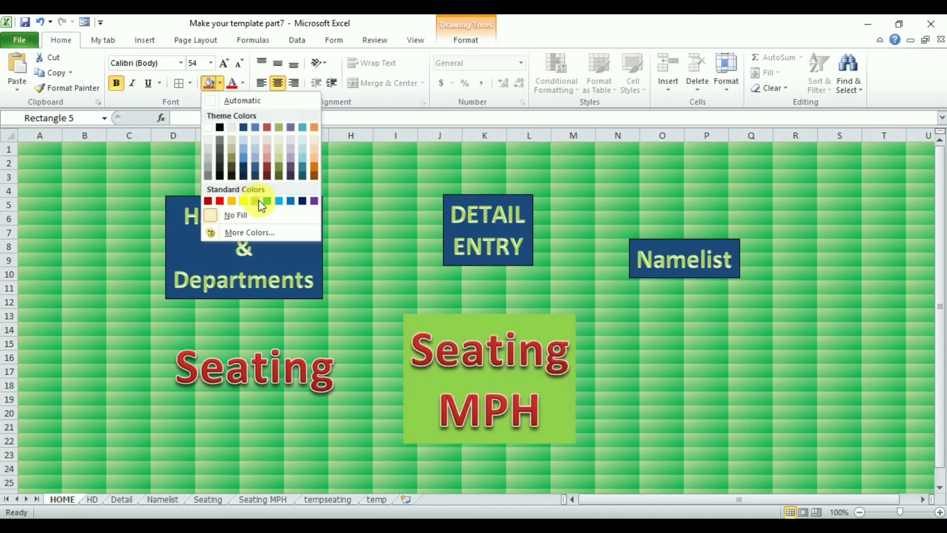
pyautogui.click(245, 84)
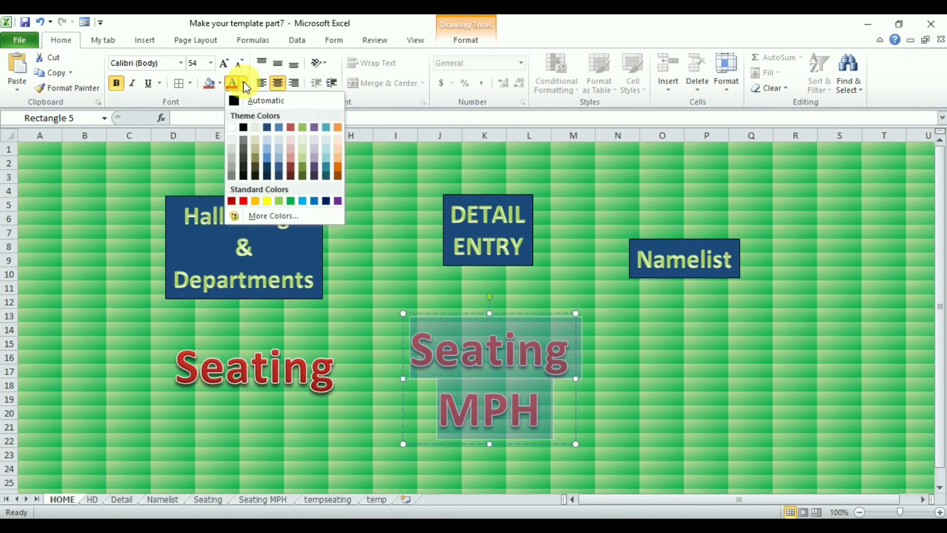
pyautogui.click(326, 200)
pyautogui.click(694, 397)
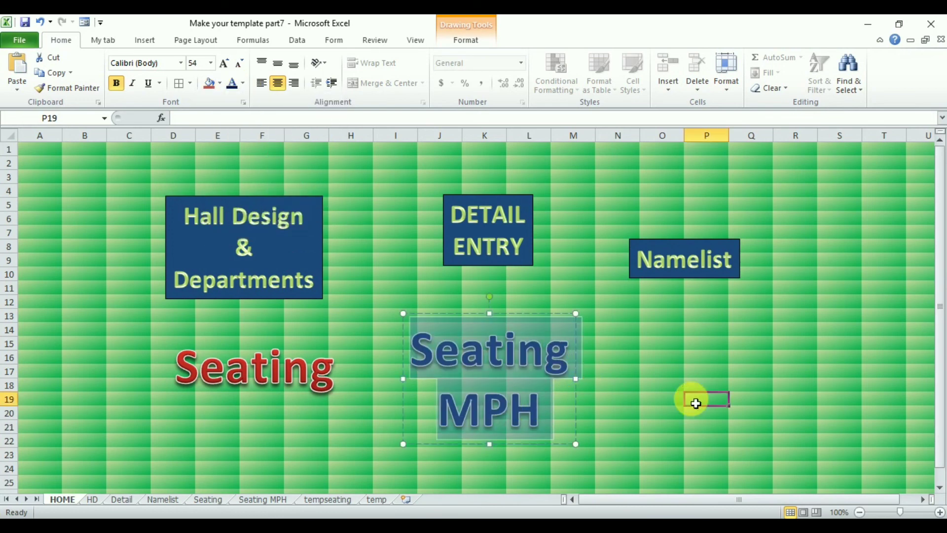
# Change the Seating MPH WordArt's hyperlink target to the 'Seating MPH' sheet and follow the link.
pyautogui.click(514, 377)
pyautogui.rightClick(510, 377)
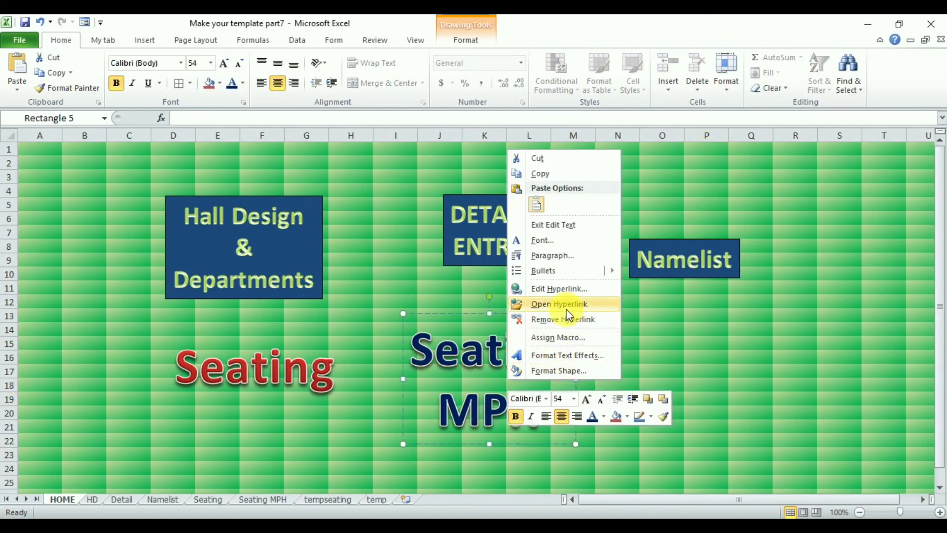
pyautogui.click(572, 290)
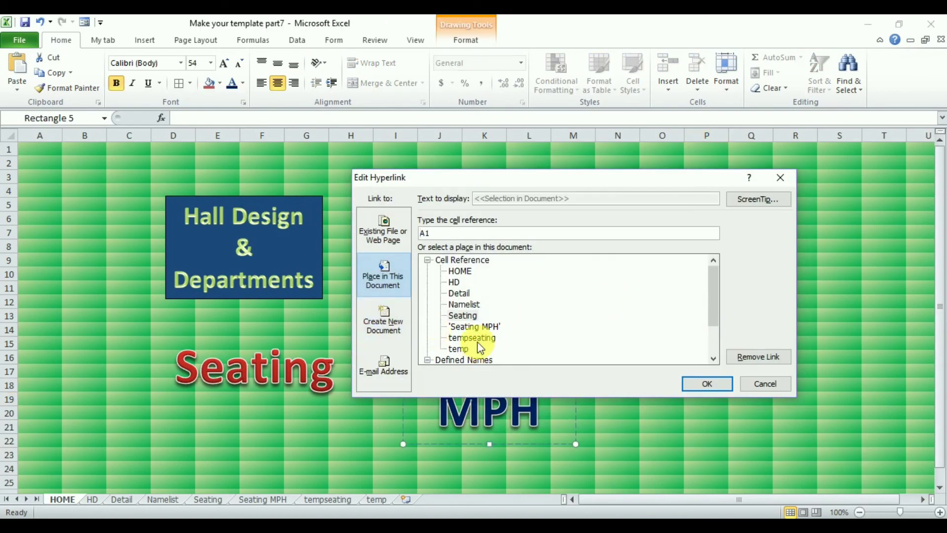
pyautogui.click(481, 327)
pyautogui.click(705, 385)
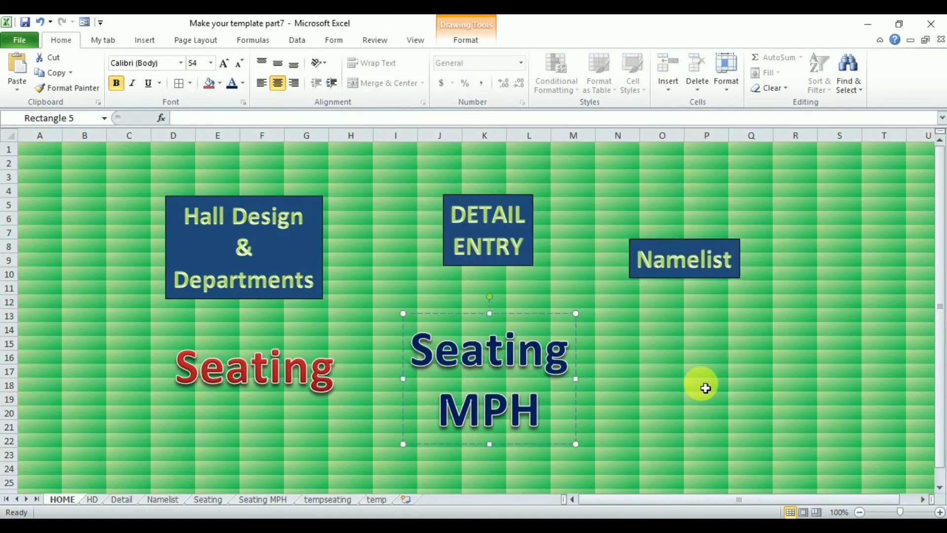
pyautogui.click(674, 416)
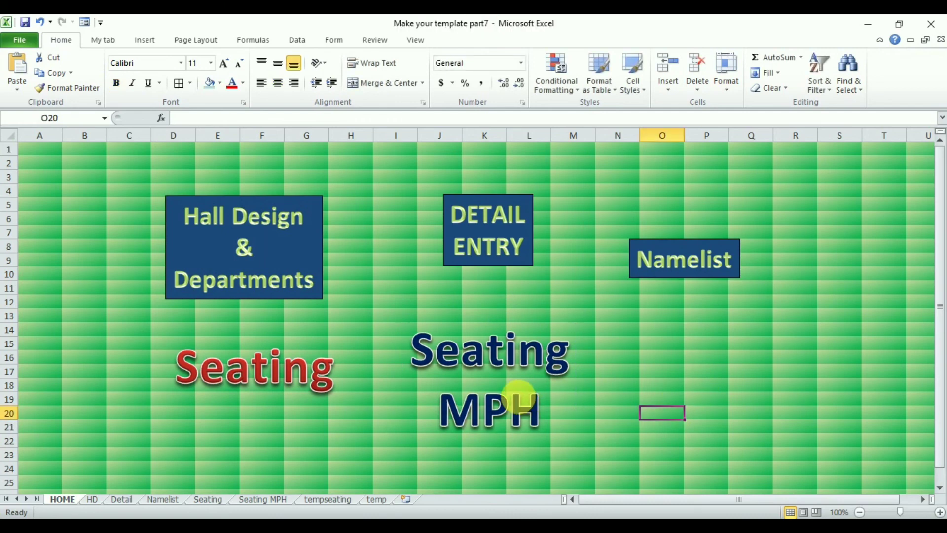
pyautogui.click(497, 371)
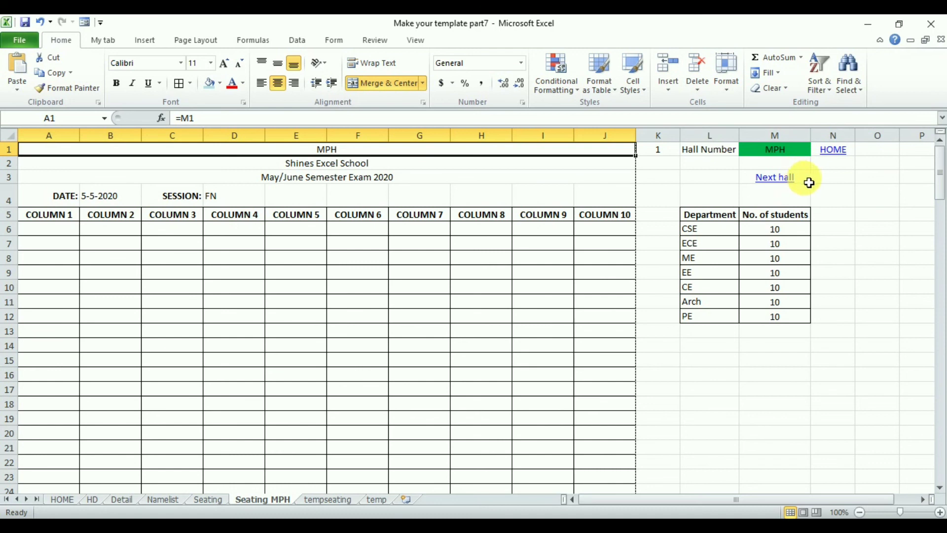
# Replace the link text in cell M3 of the Seating MPH sheet with "Other Halls".
pyautogui.click(763, 179)
pyautogui.write('Other')
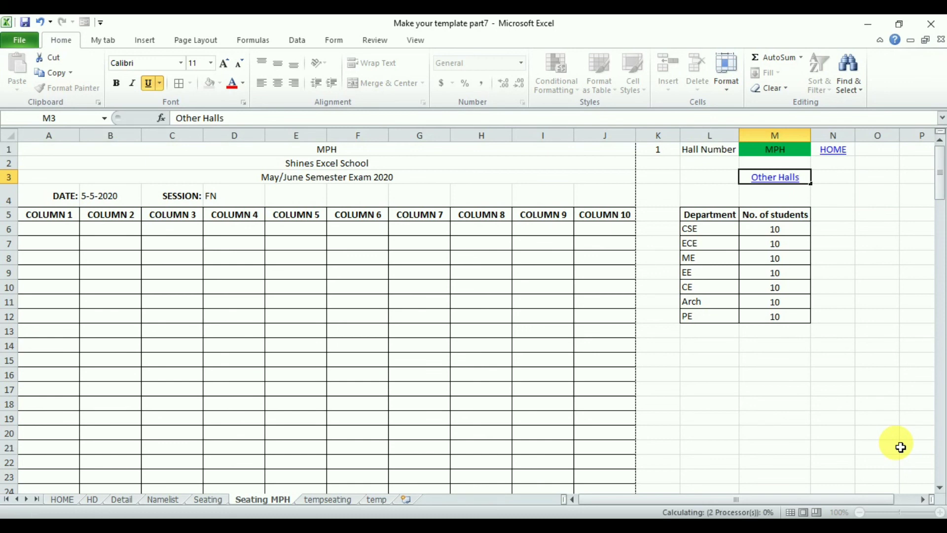
pyautogui.press('Return')
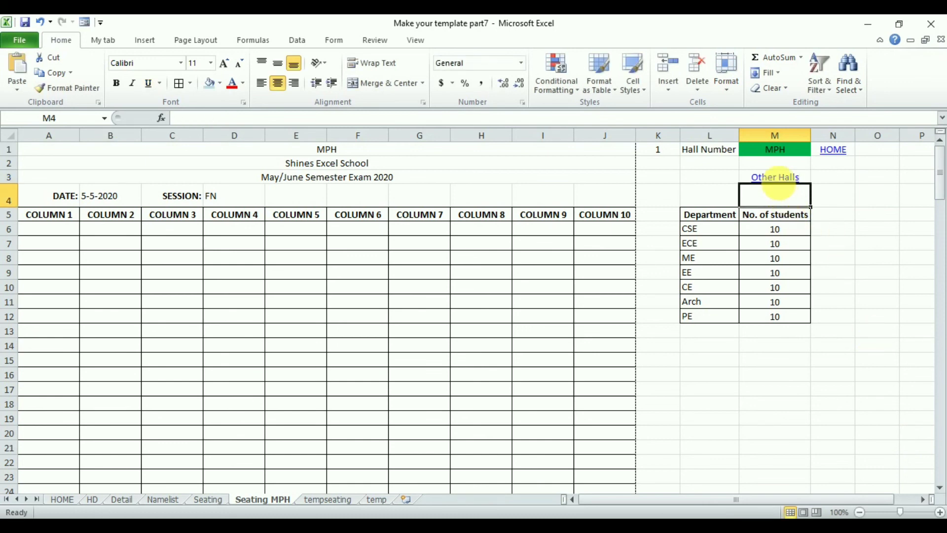
# Hyperlink the "Other Halls" cell M3 to cell A1 of the Seating sheet and follow the link.
pyautogui.press('Up')
pyautogui.rightClick(781, 184)
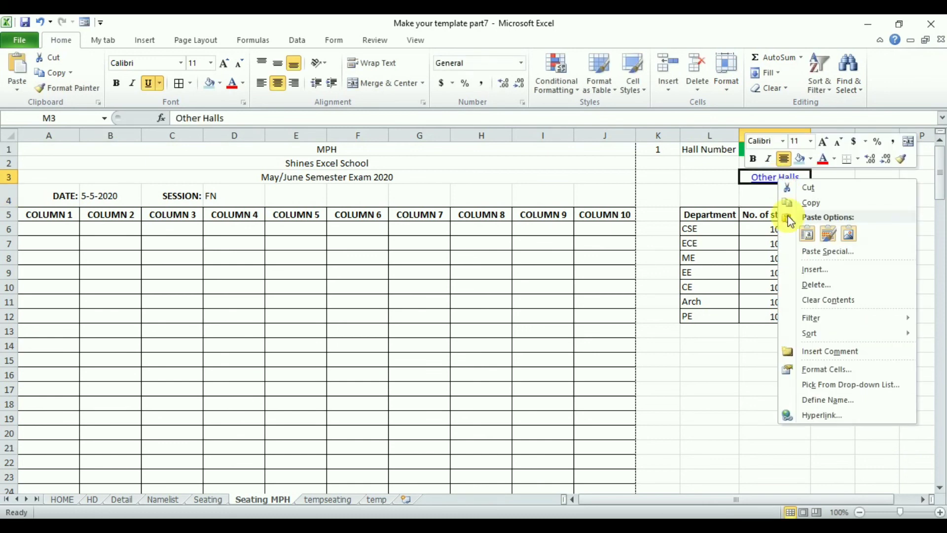
pyautogui.click(829, 417)
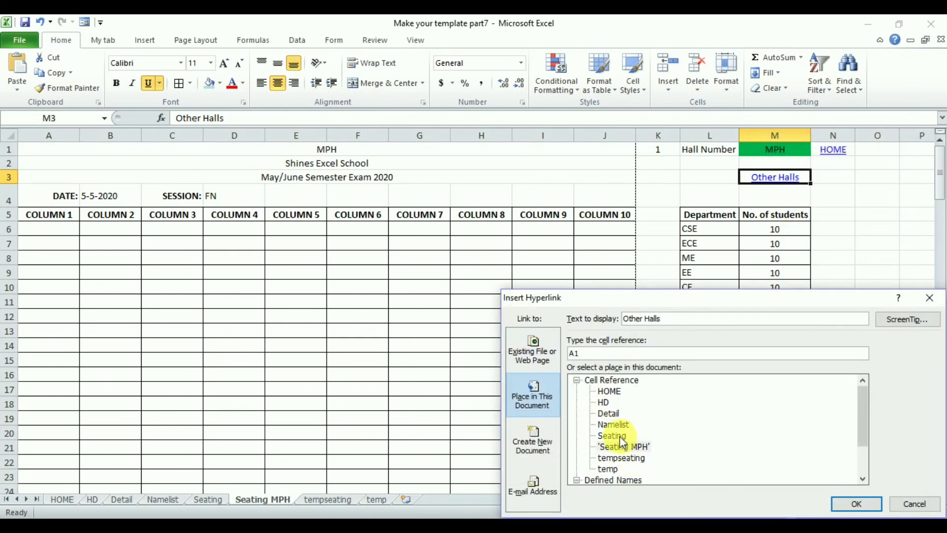
pyautogui.click(614, 436)
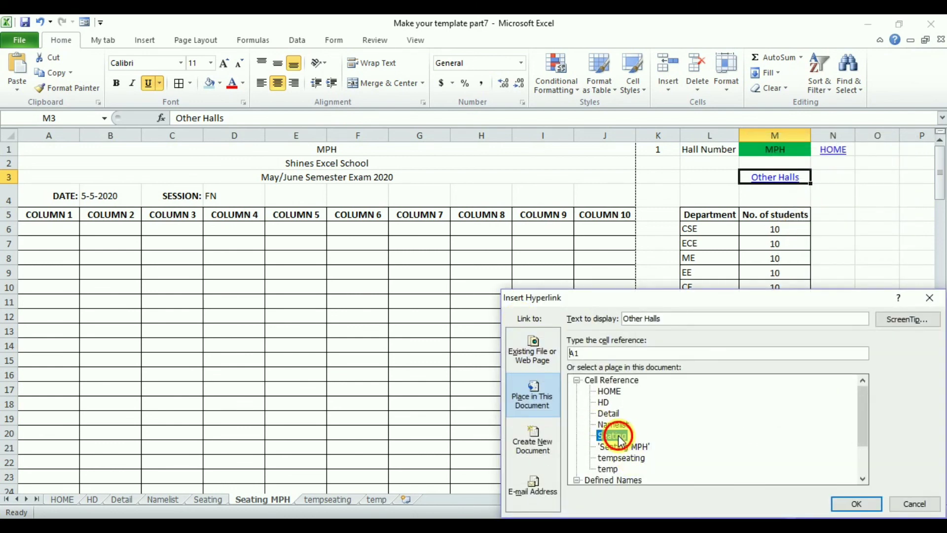
pyautogui.click(857, 504)
pyautogui.click(846, 361)
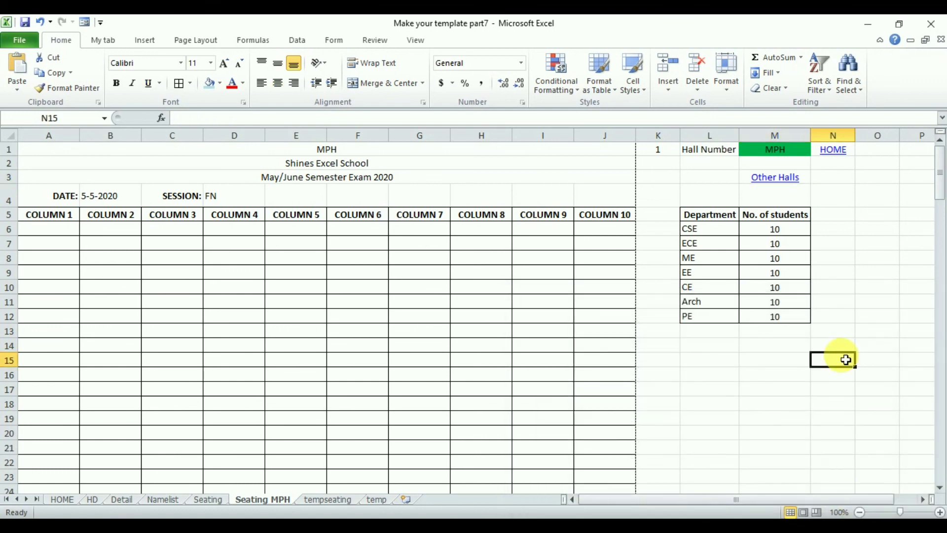
pyautogui.click(781, 184)
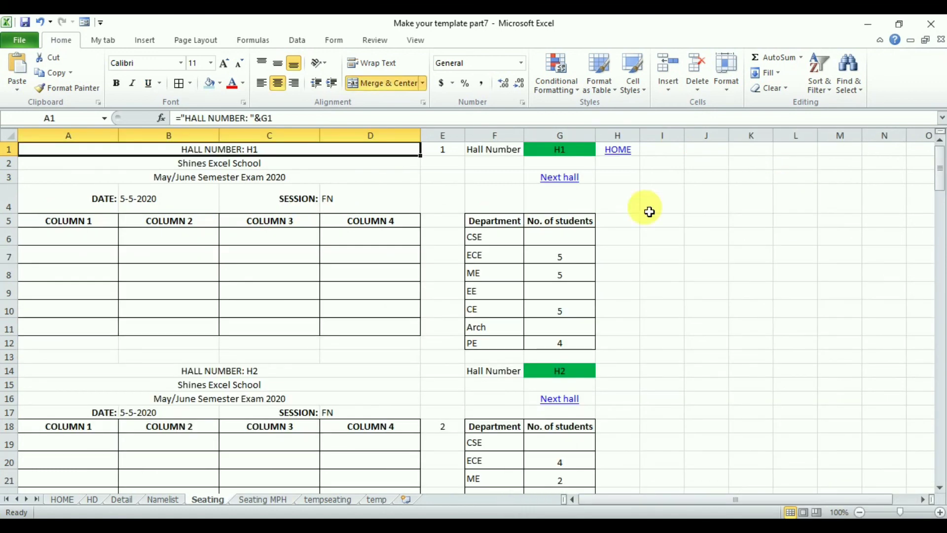
# Enter "MPH" in cell H3 of the Seating sheet and centre it horizontally.
pyautogui.click(631, 181)
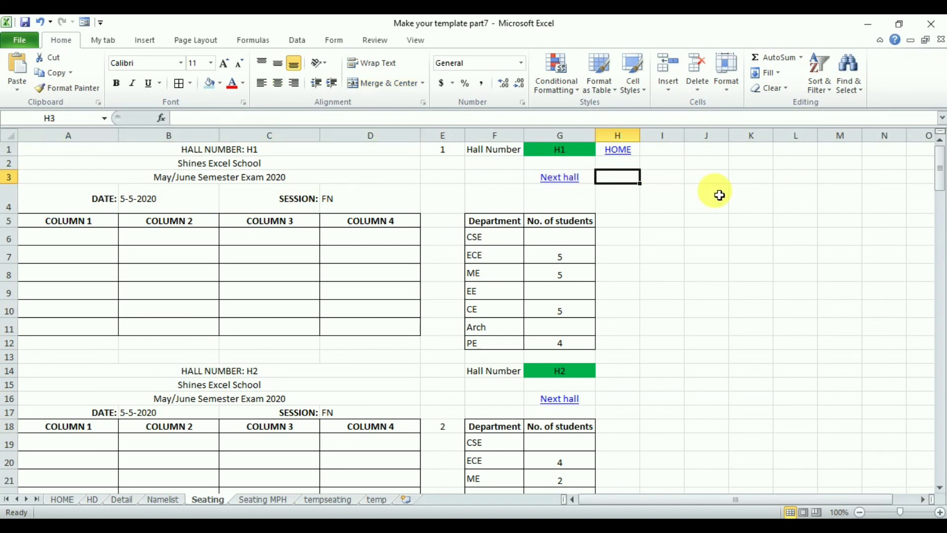
pyautogui.write('MP')
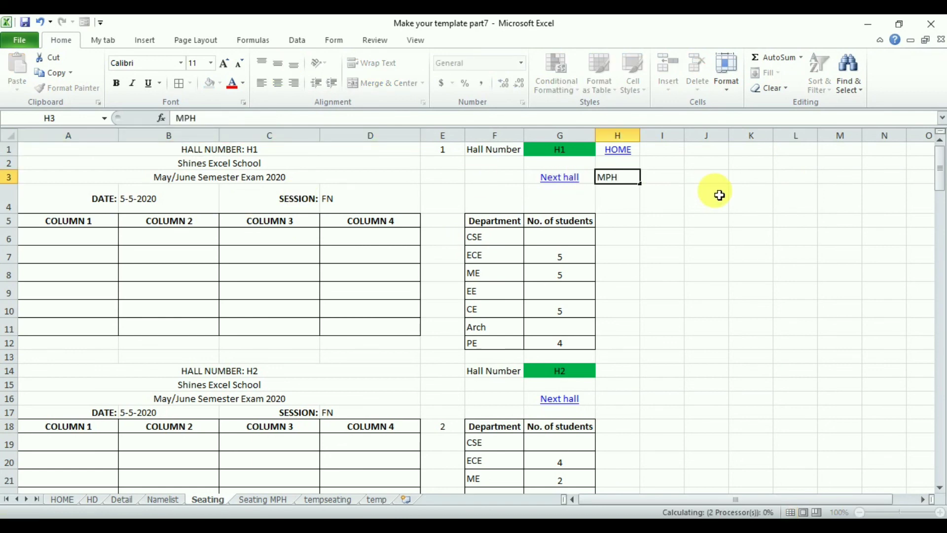
pyautogui.write('H')
pyautogui.press('Return')
pyautogui.click(628, 181)
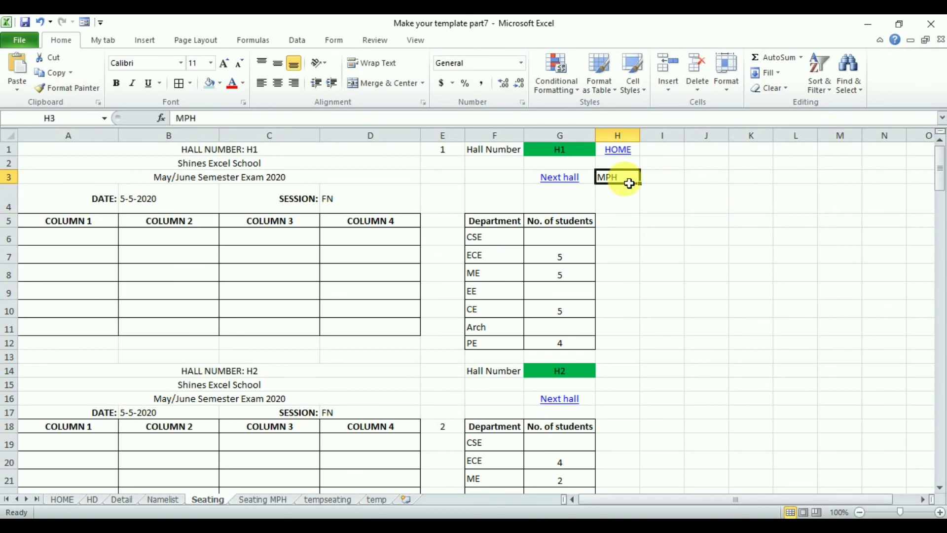
pyautogui.click(280, 88)
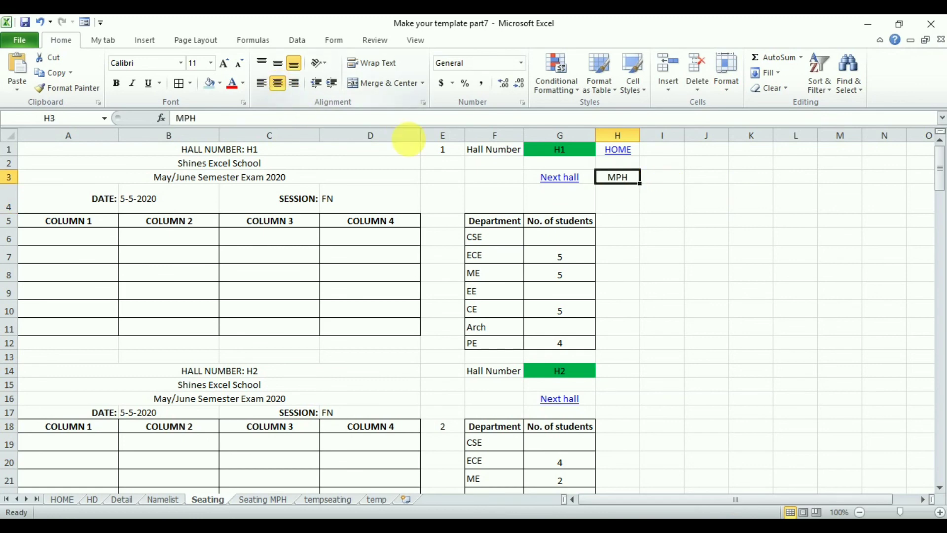
# Hyperlink cell H3 to the 'Seating MPH' sheet, and test it together with that sheet's HOME link.
pyautogui.rightClick(634, 183)
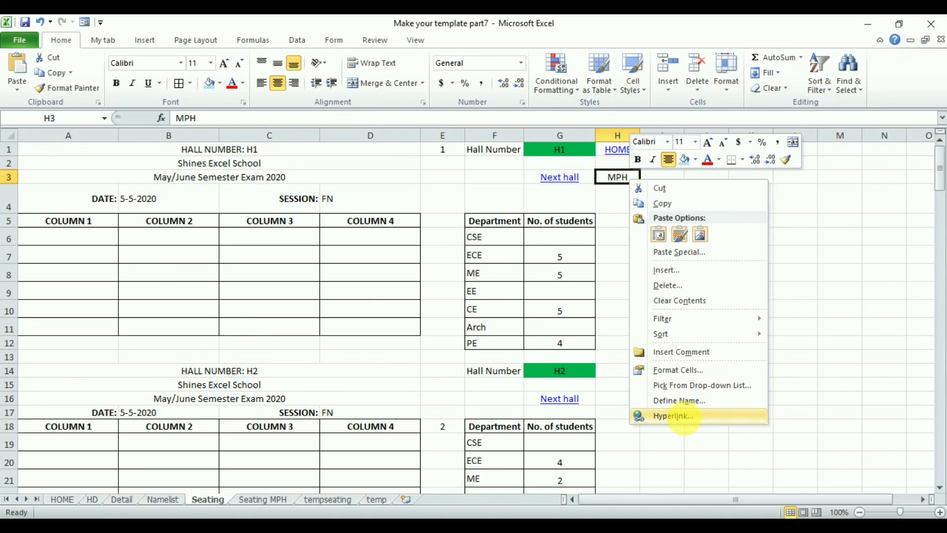
pyautogui.click(685, 416)
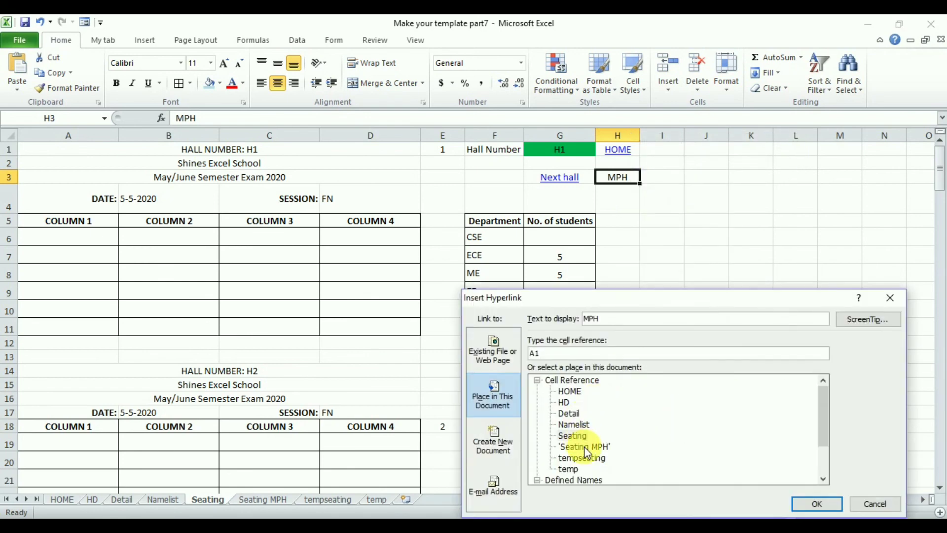
pyautogui.click(817, 503)
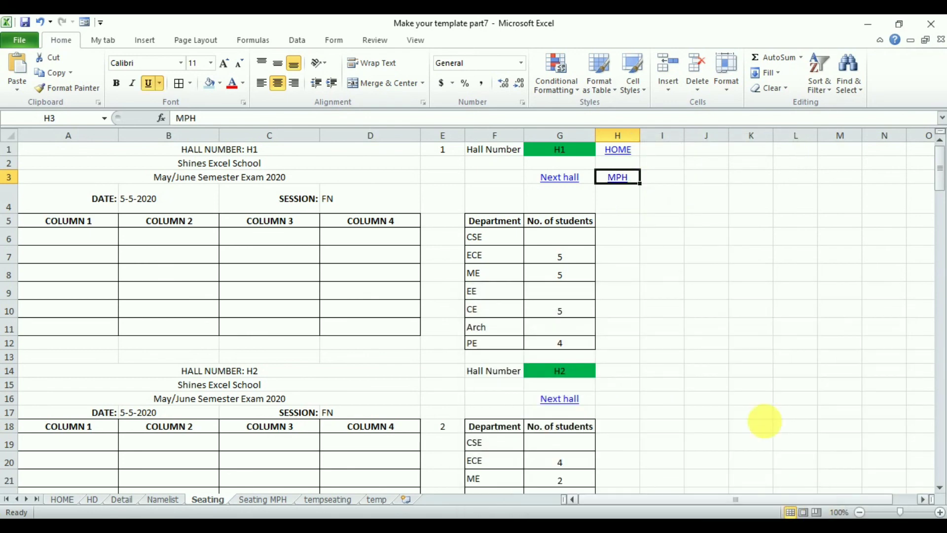
pyautogui.click(758, 284)
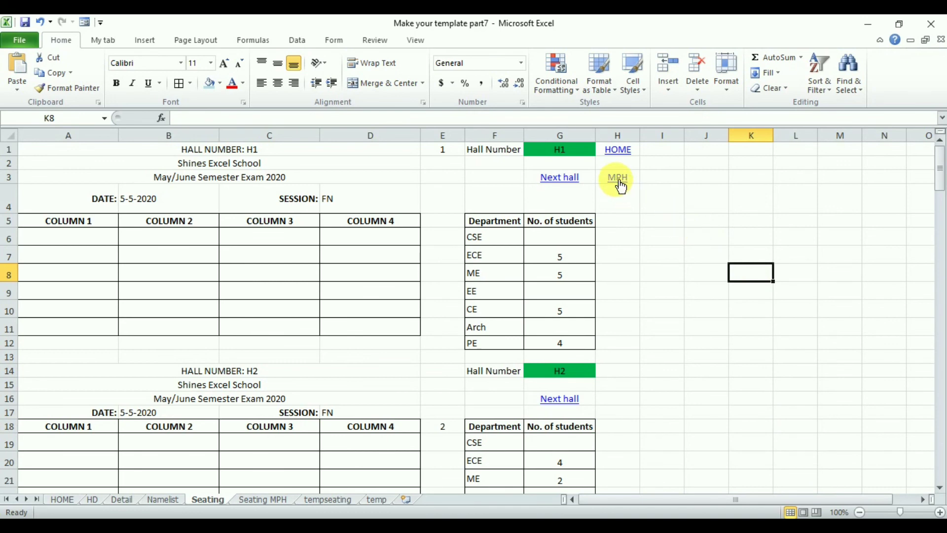
pyautogui.click(619, 181)
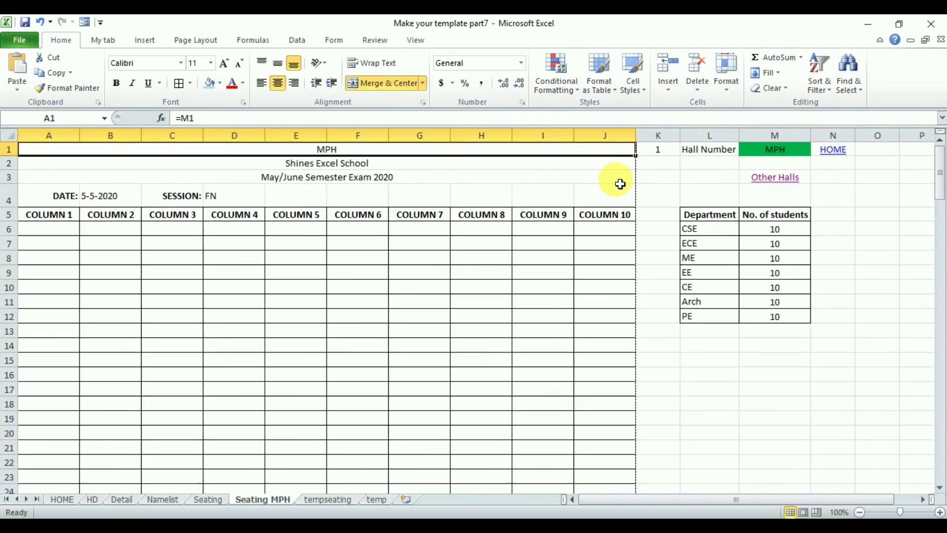
pyautogui.click(835, 152)
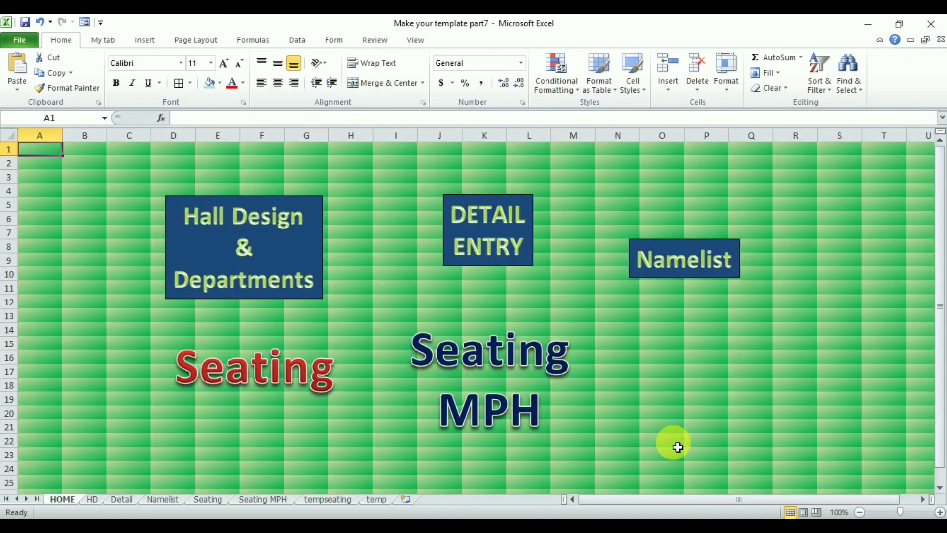